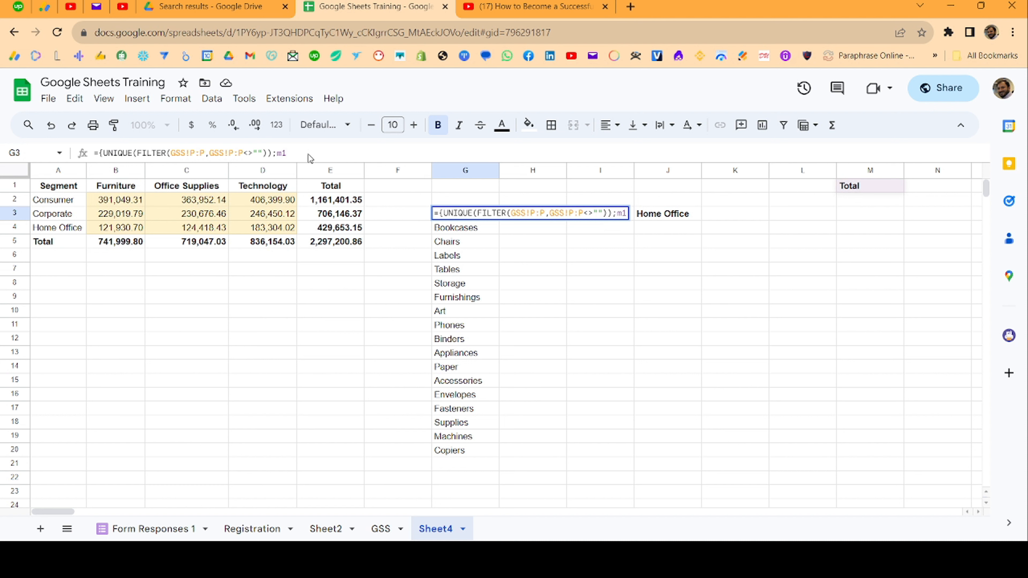
Step: Finish the G3 array formula that appends M1 below the unique sub-categories and bold the Total label ending the list
type("}")
key("Return")
key("Up")
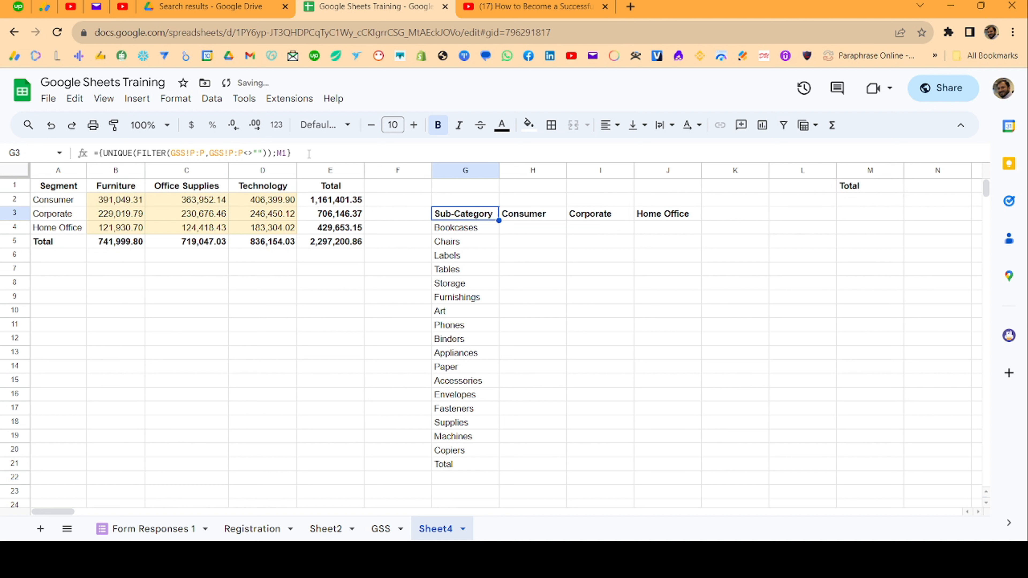
key("ctrl+Down")
key("ctrl+b")
key("ctrl+Up")
Step: Clear the existing segment headers in H3:J3
key("Right")
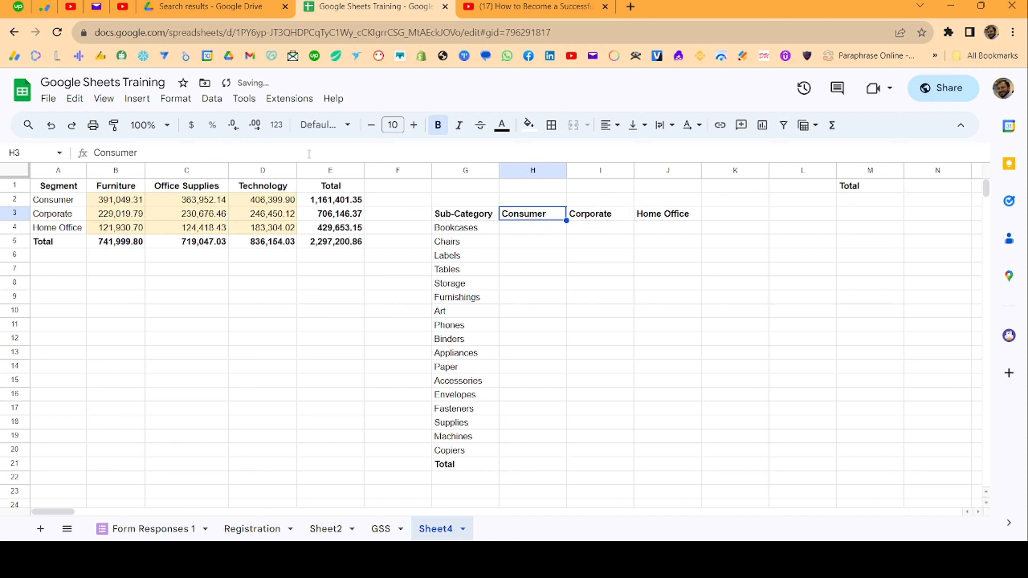
key("ctrl+shift+Right")
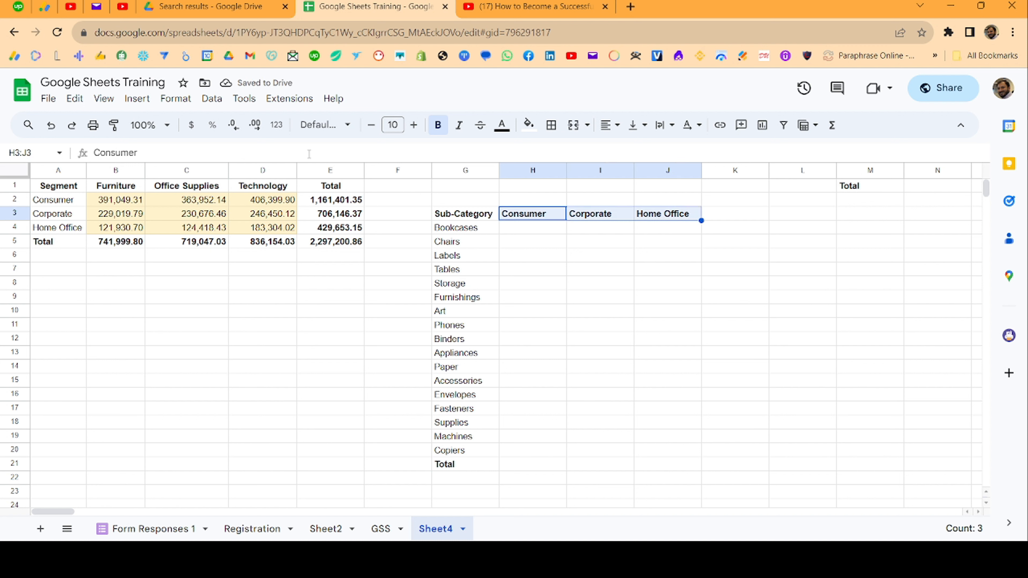
key("Delete")
key("Up")
key("Down")
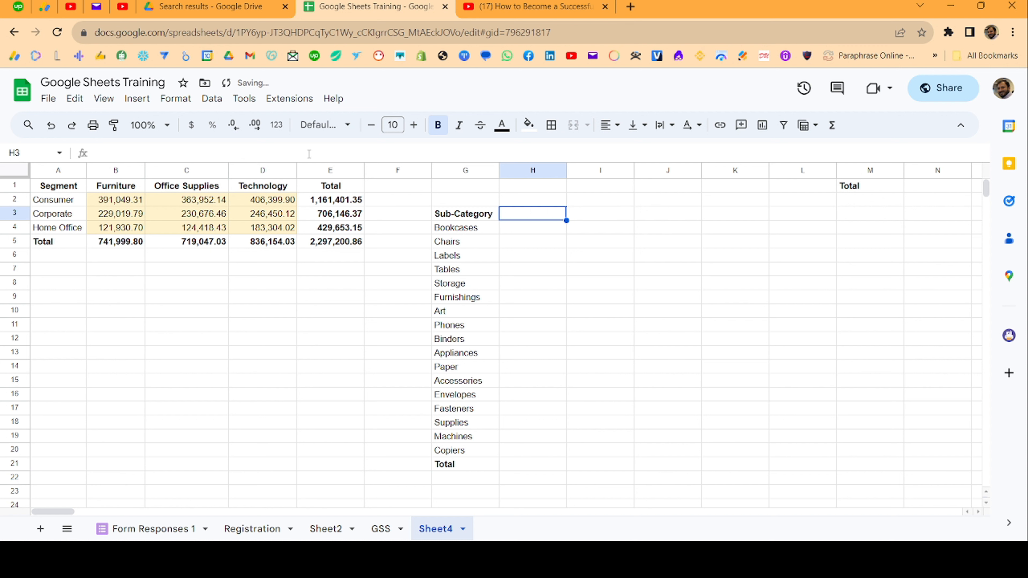
Step: Enter =UNIQUE(GSS!H:H) in H3 to list the distinct segments
type("=uni")
key("Tab")
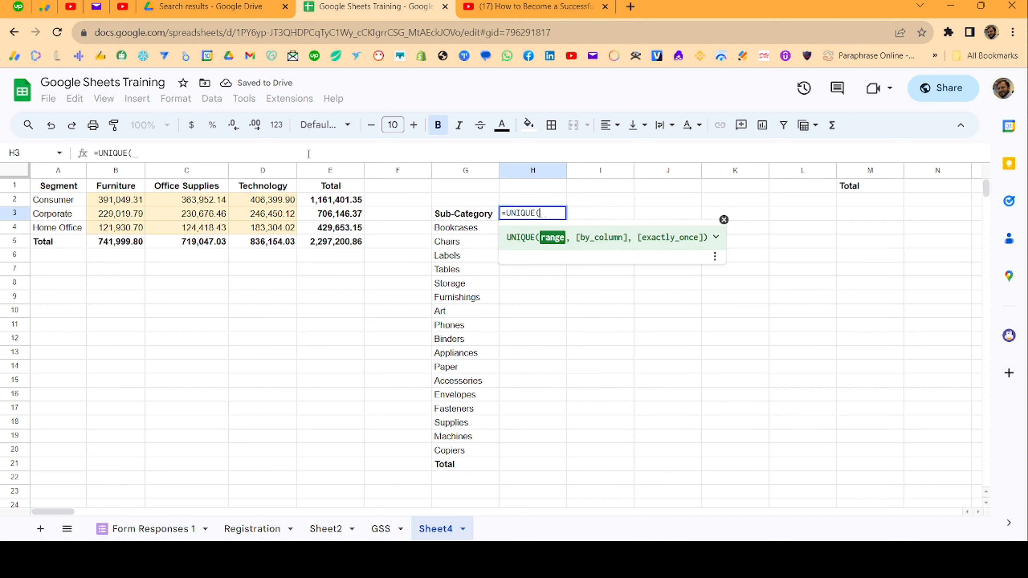
type("GSS")
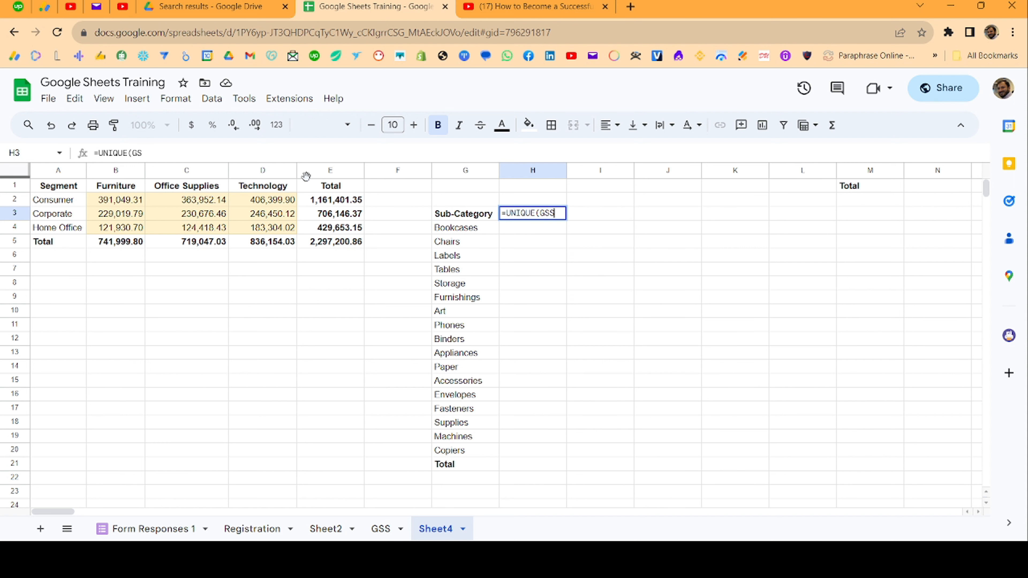
type("!H:H)")
key("Return")
key("Down")
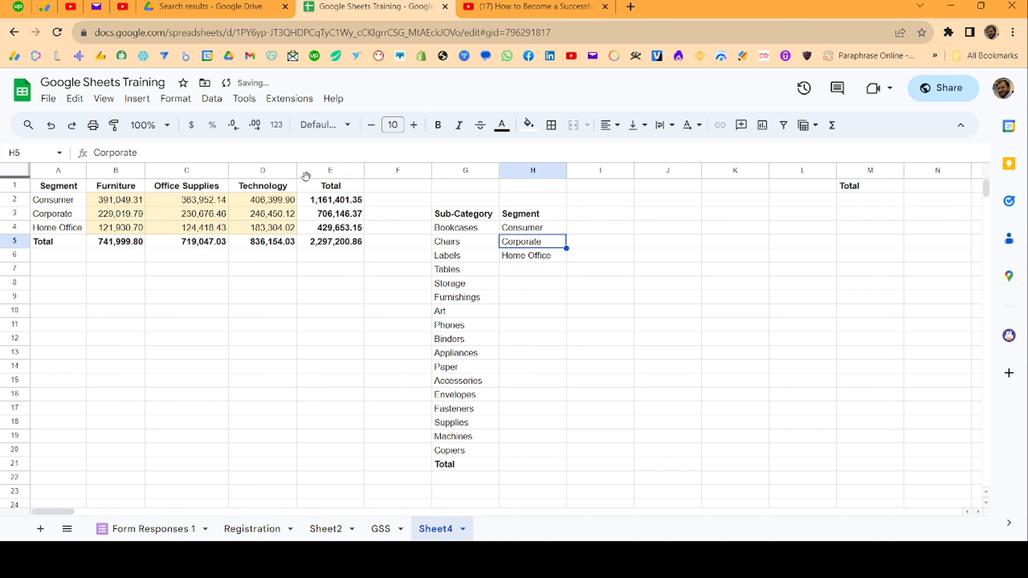
Step: Change the H3 formula to =UNIQUE(FILTER(GSS!H:H,GSS!H:H<>"",GSS!H:H<>"Segment")) to exclude blanks and the header
left_click(555, 213)
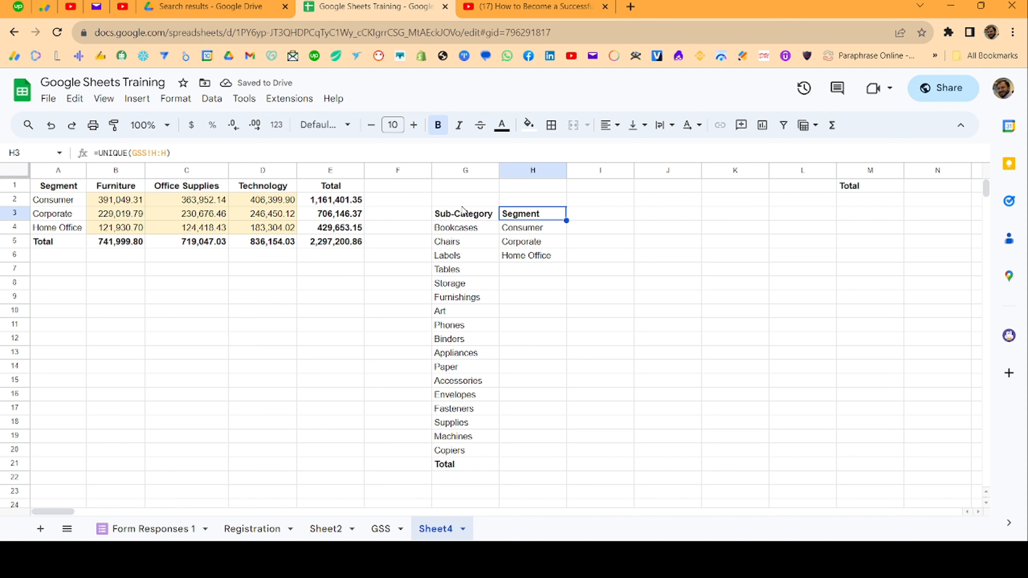
left_click_drag(132, 153, 167, 153)
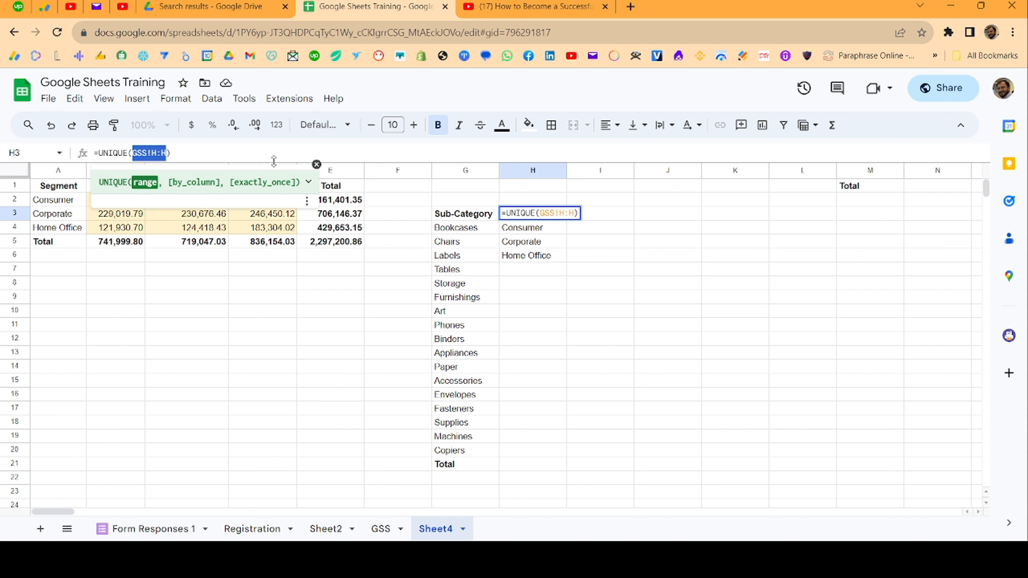
type("FILTER")
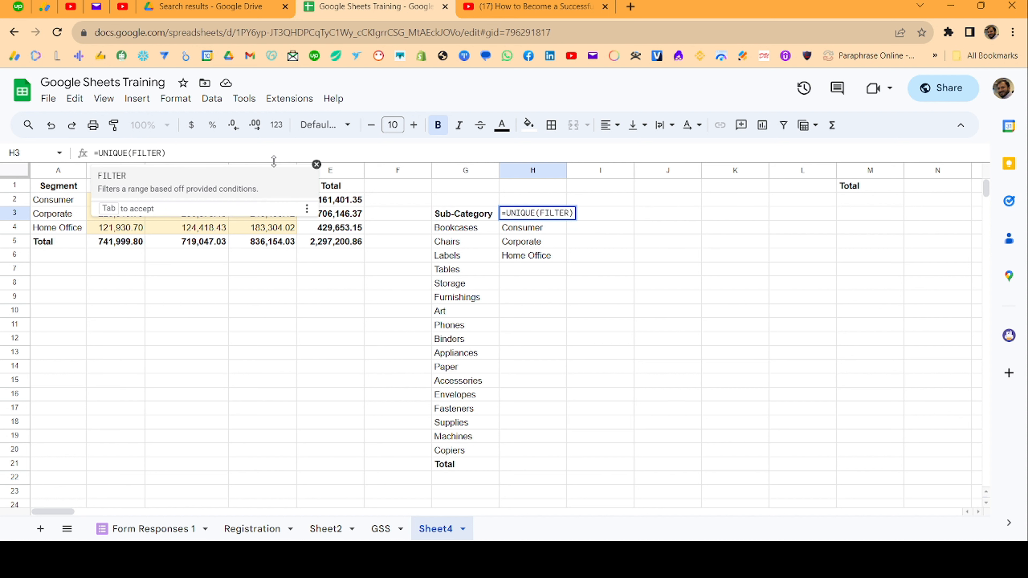
type("(GSS!H:H")
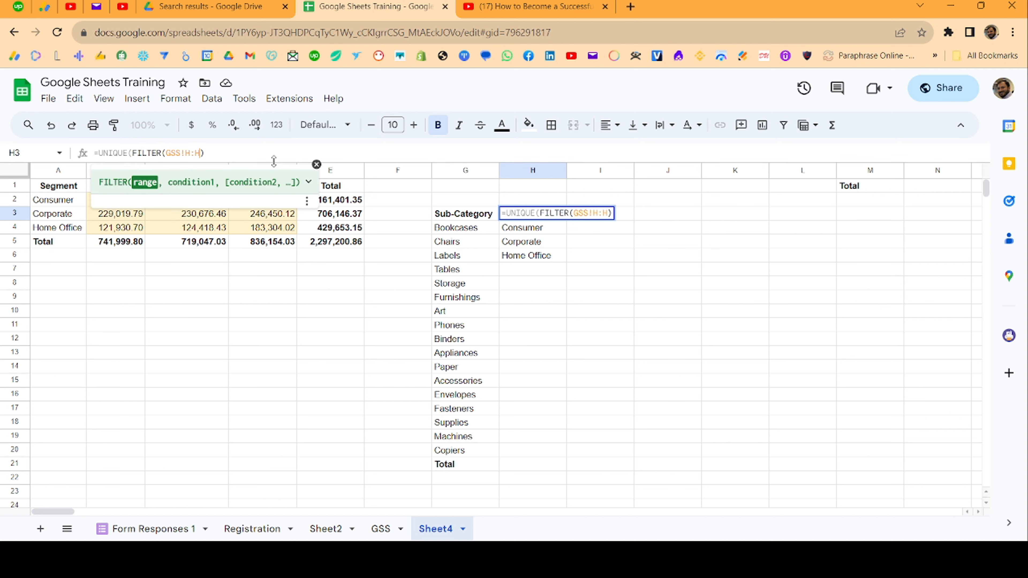
type(",GSS!H:H")
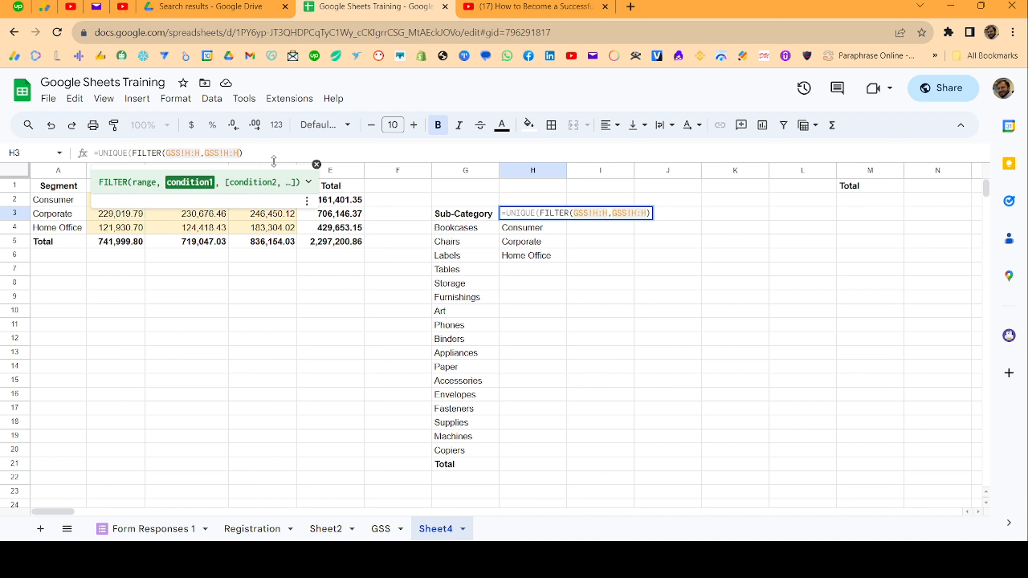
type("<>\"\",")
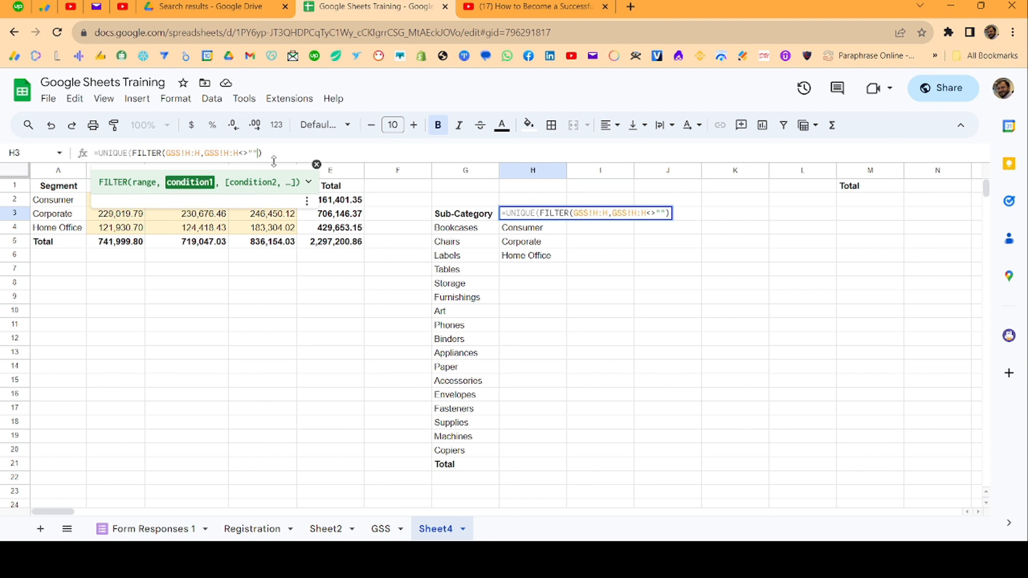
type("GSS!H:H")
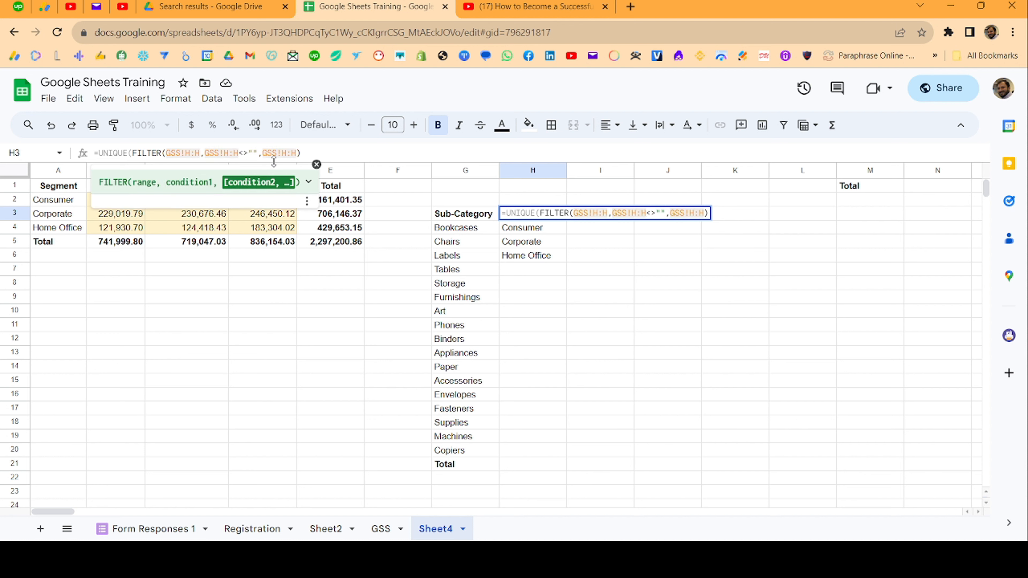
type("<>")
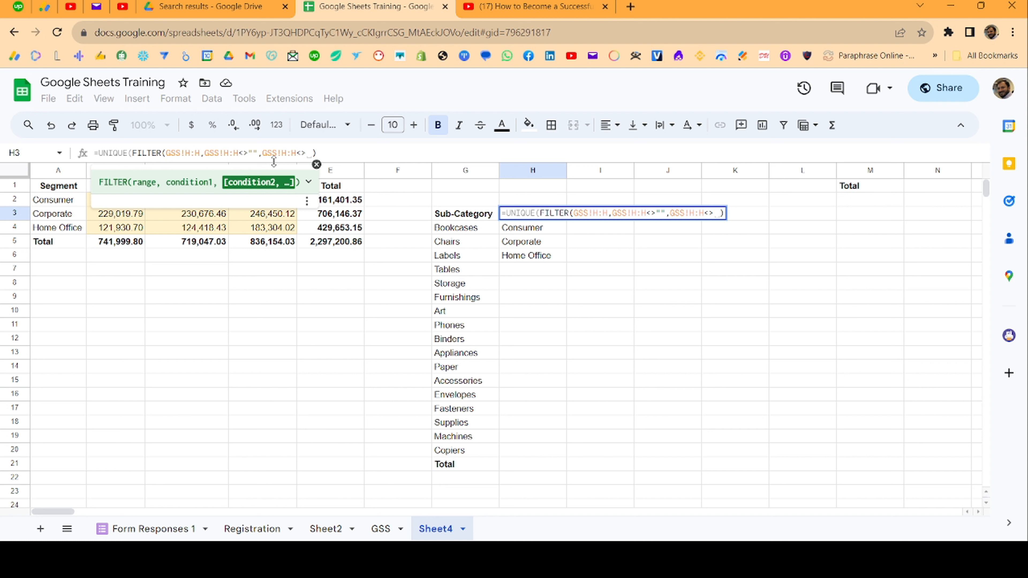
type("\"Segmen")
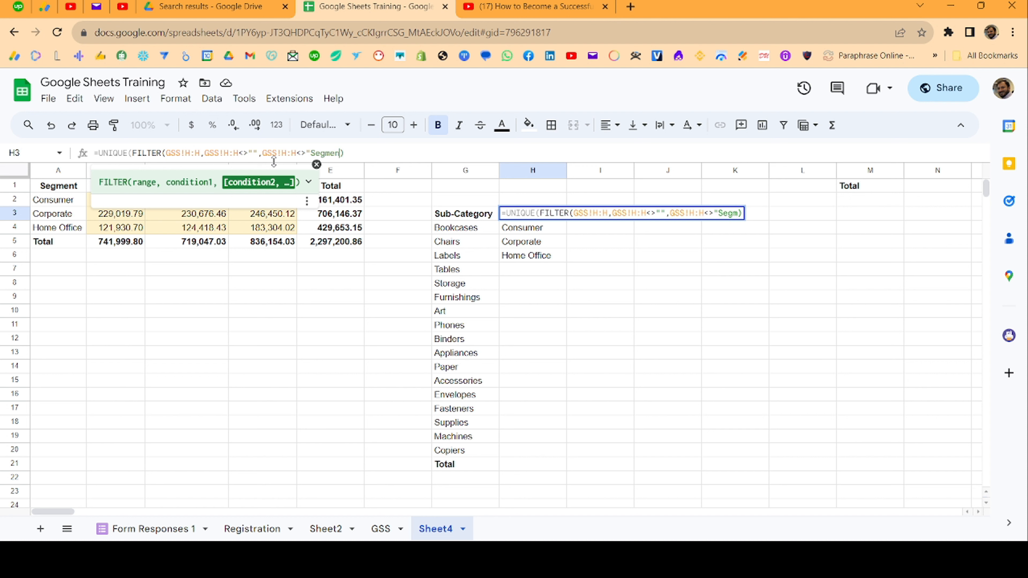
type("t\"")
key("Return")
key("Up")
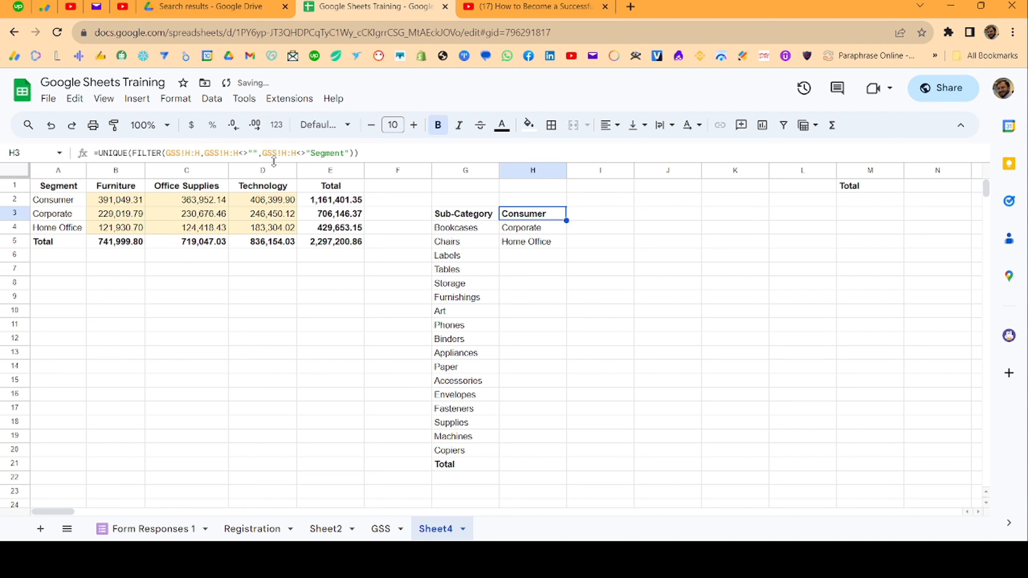
Step: Wrap the H3 formula in curly braces and append ;M1 to add the Total label below the segments
left_click(98, 153)
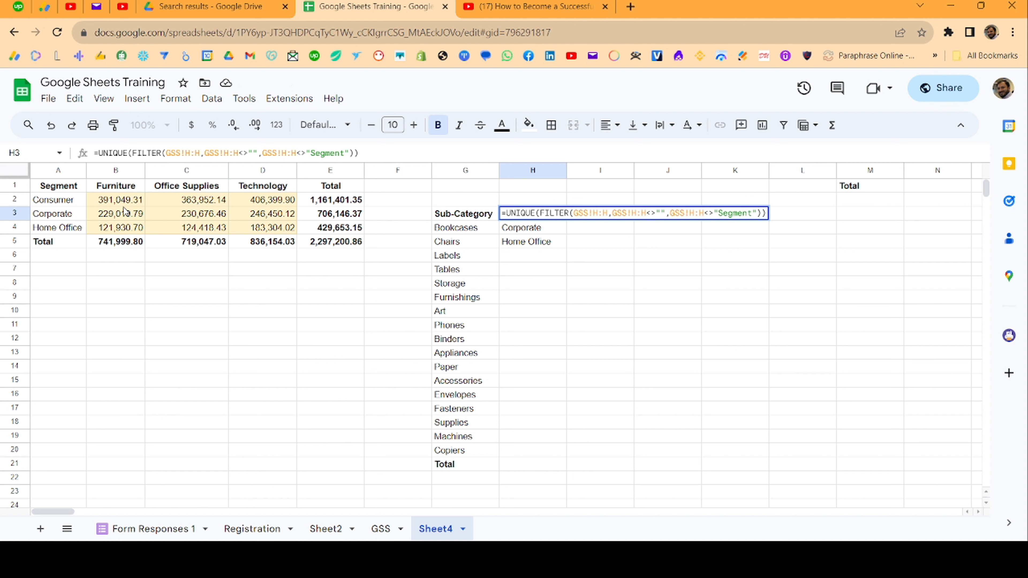
type("{")
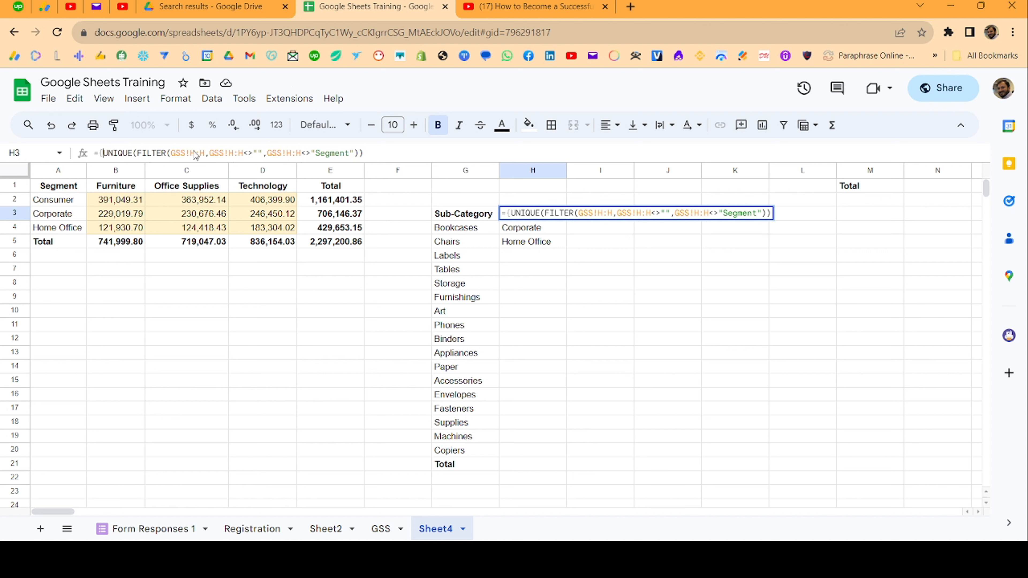
left_click(439, 151)
type(";M")
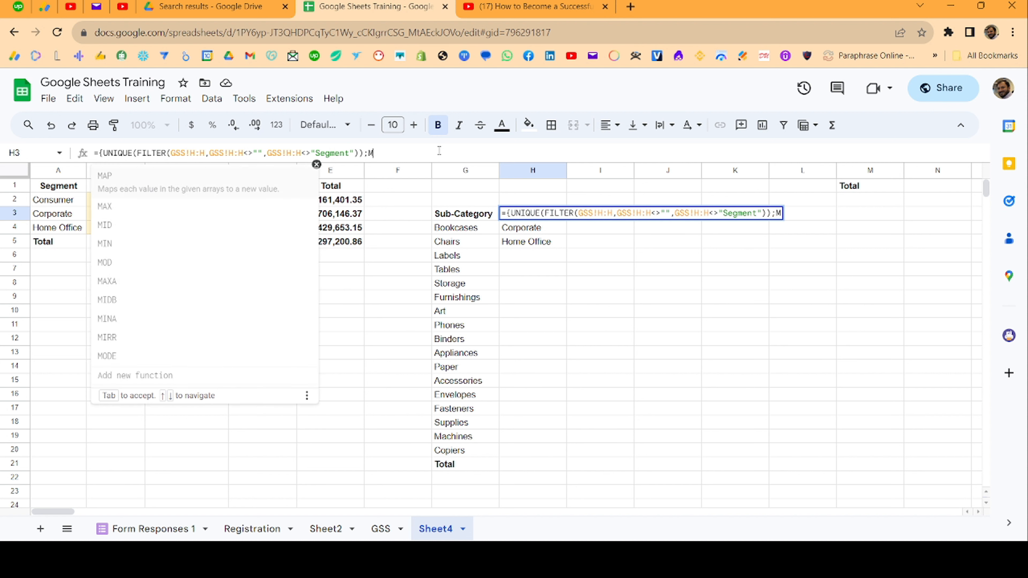
type("1}")
key("Return")
key("Up")
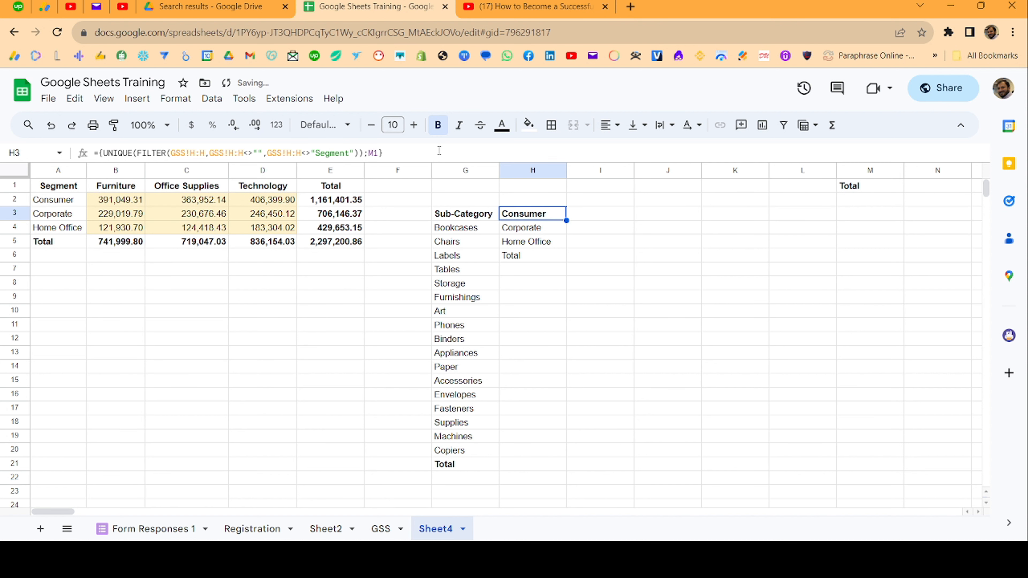
Step: Wrap the H3 array formula in TRANSPOSE so the segments and Total run across row 3
left_click(99, 154)
type("TRANSPO")
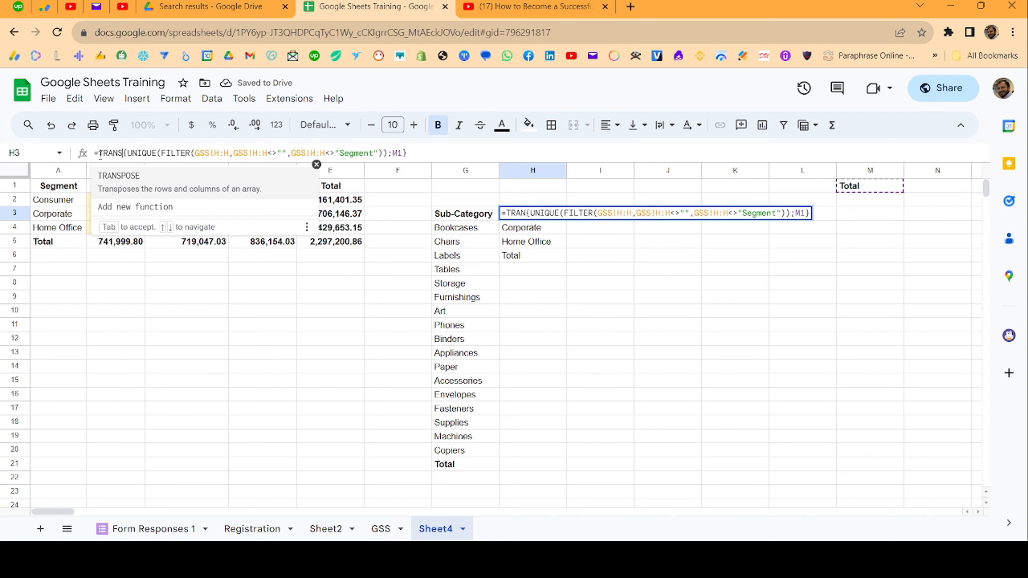
type("SE(")
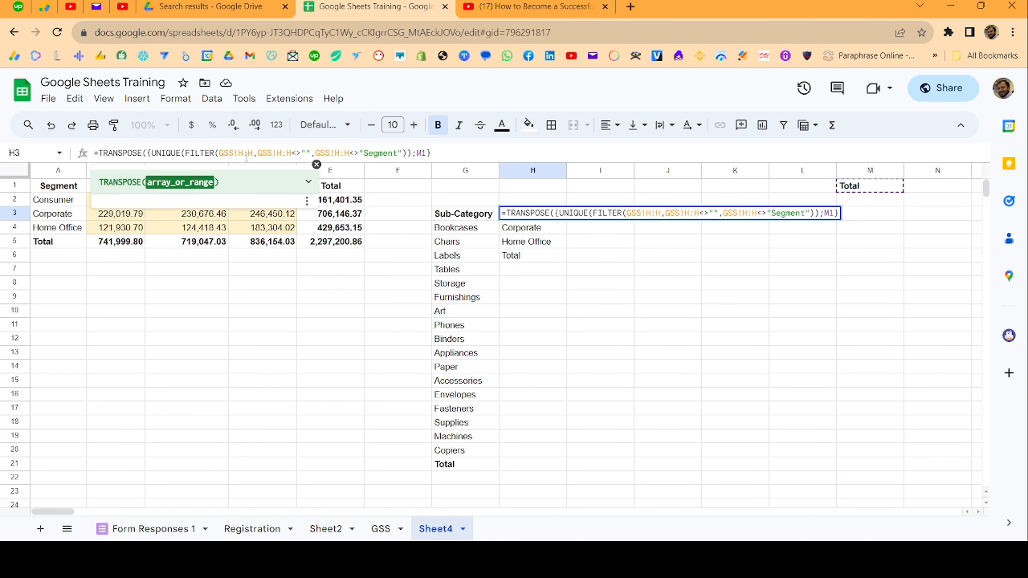
type(")")
key("Return")
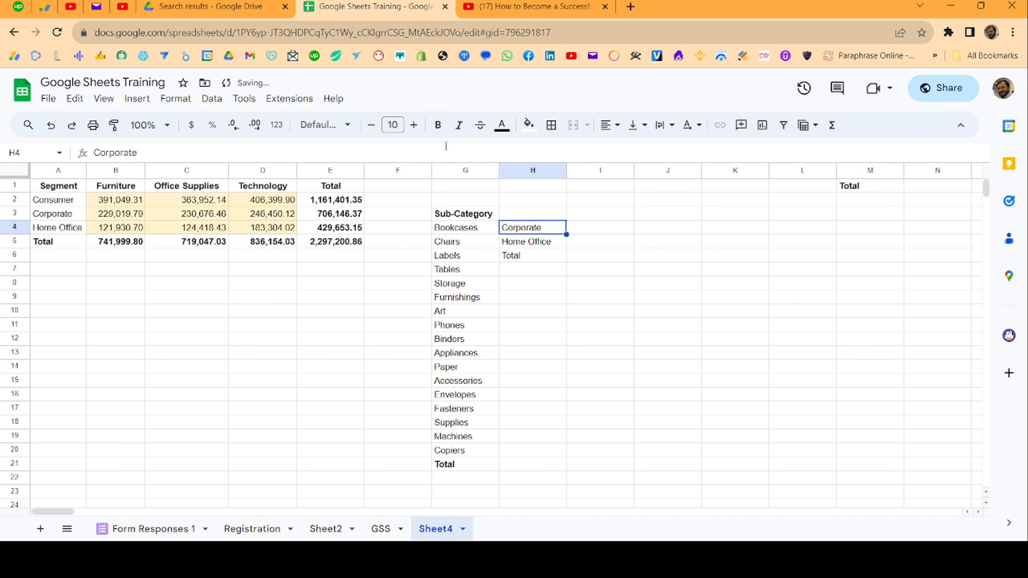
key("Up")
Step: Bold the Total header in K3
key("Right")
key("Right")
key("Right")
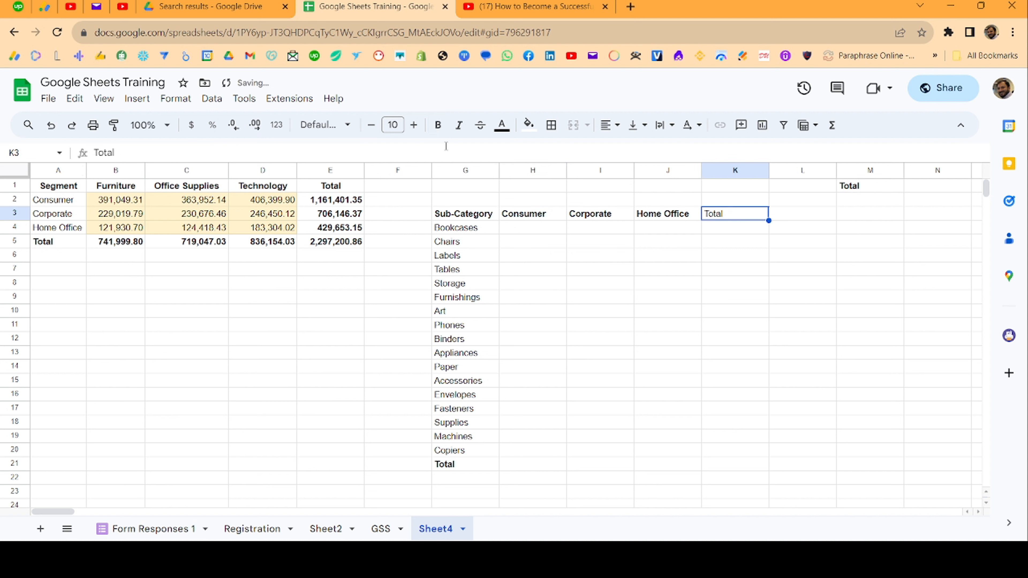
Step: Start a SUMIFS formula in H4 with the GSS sheet's Sales column as the absolute sum range, GSS!$R:$R
key("Left")
key("Left")
key("Left")
key("Down")
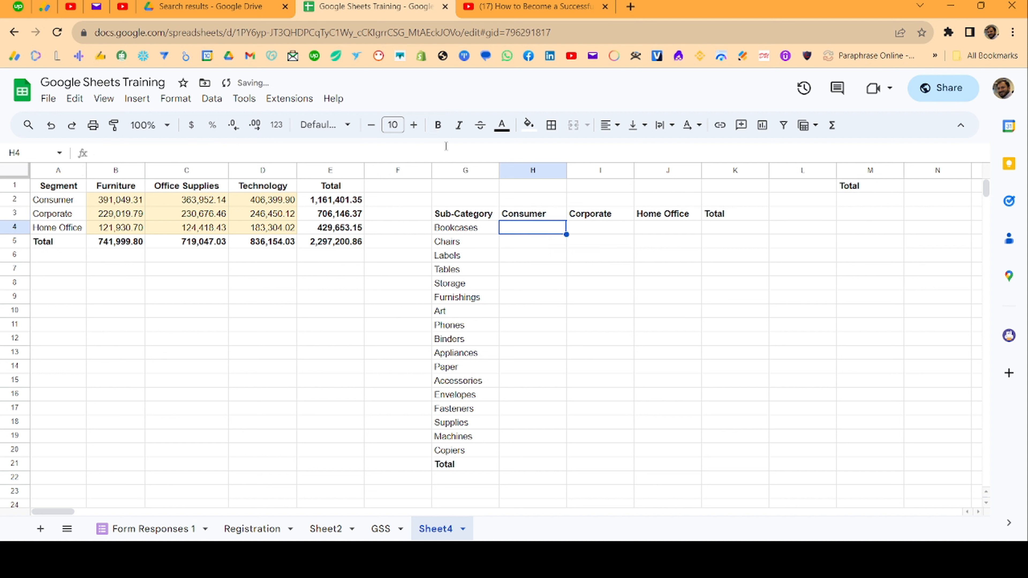
type("=sum")
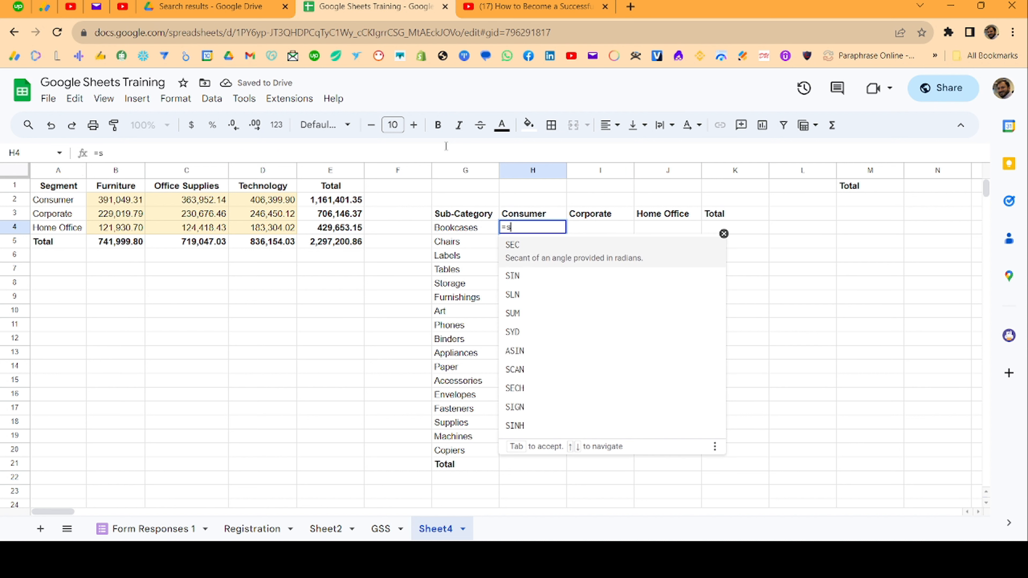
key("Down")
key("Down")
key("Tab")
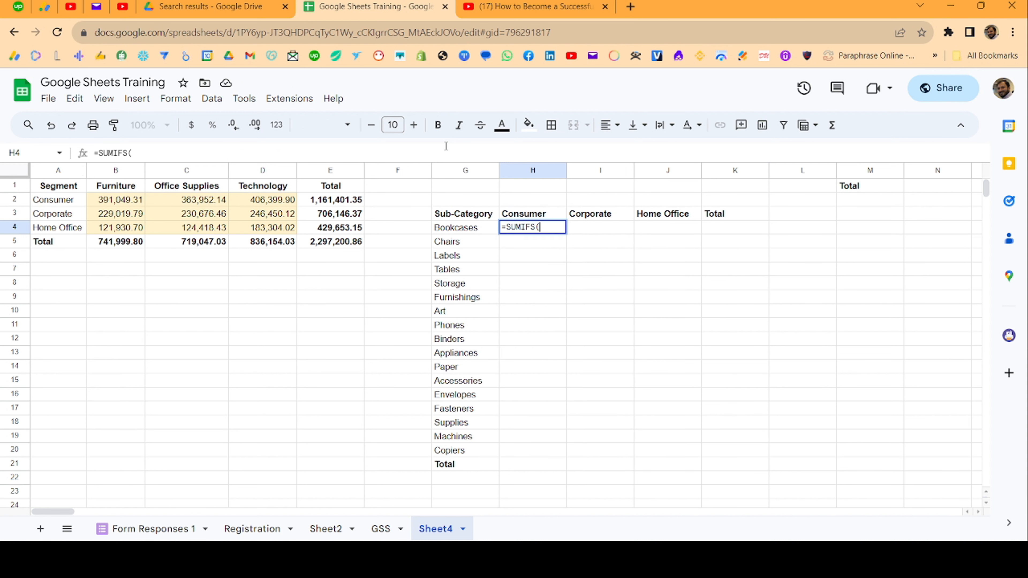
left_click(381, 529)
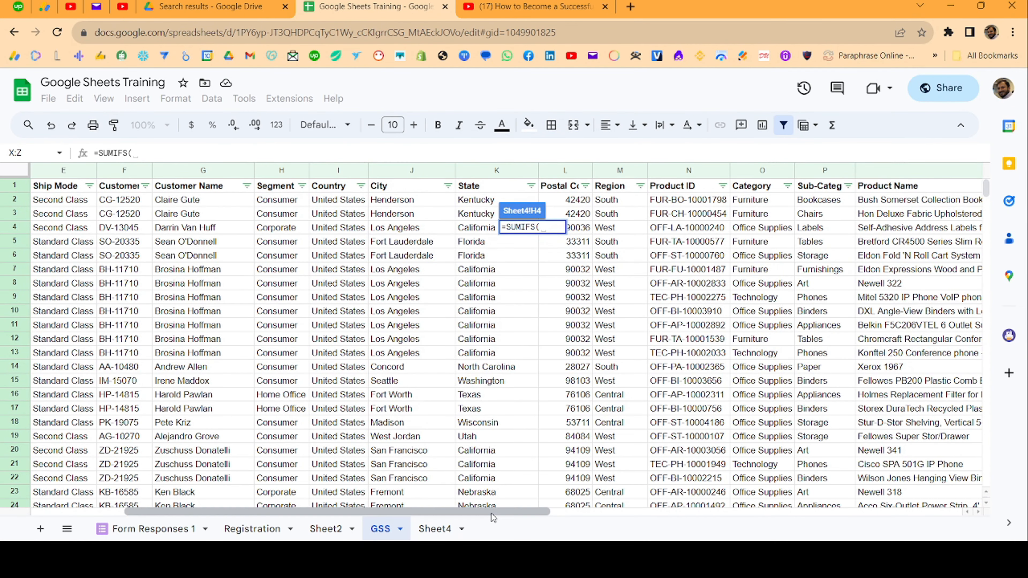
left_click_drag(491, 513, 749, 471)
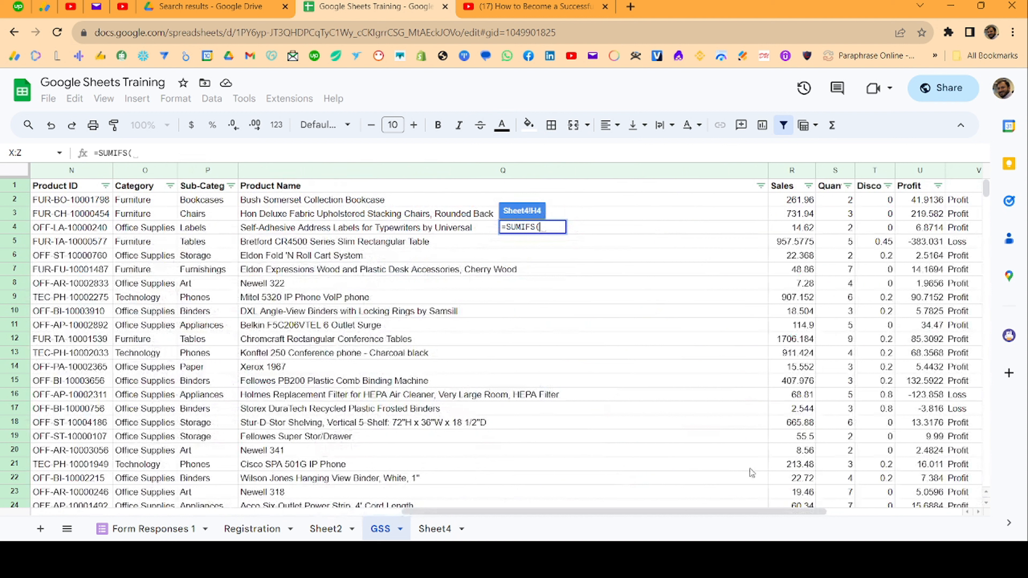
left_click(791, 170)
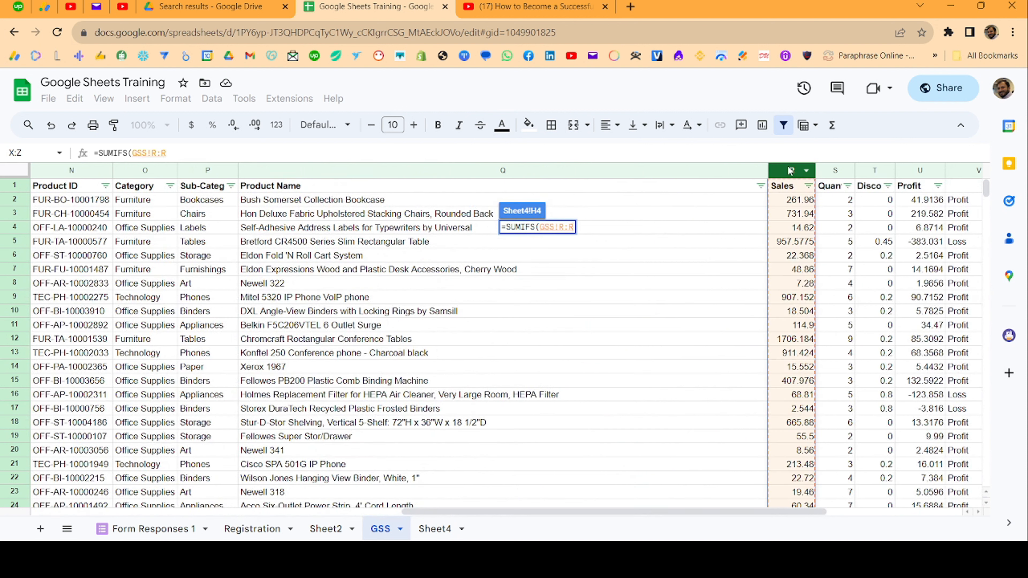
key("F4")
type(",")
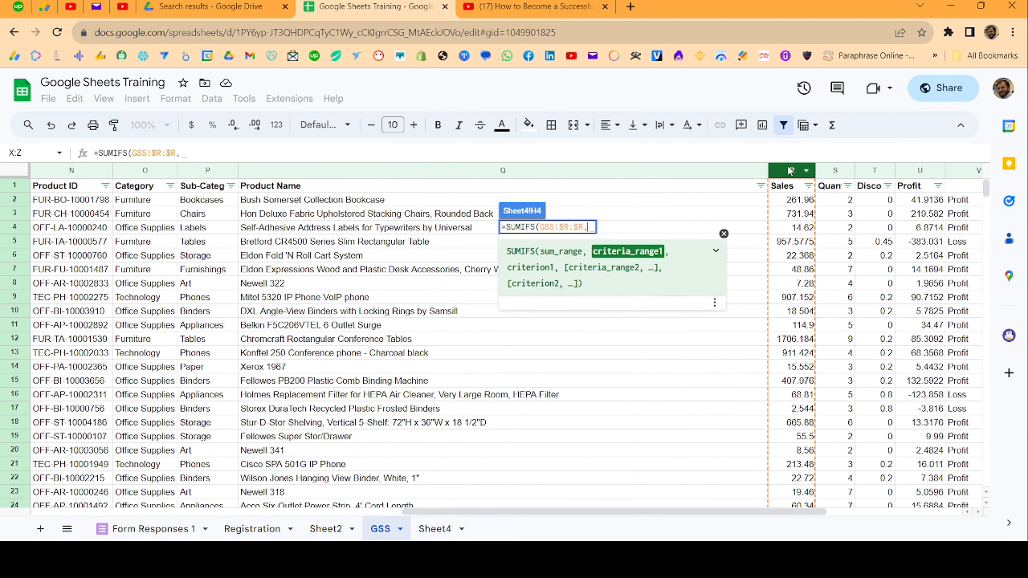
Step: Add the GSS sheet's Sub-Category column as the SUMIFS formula's first absolute criteria range, GSS!$P:$P
left_click_drag(698, 514, 342, 464)
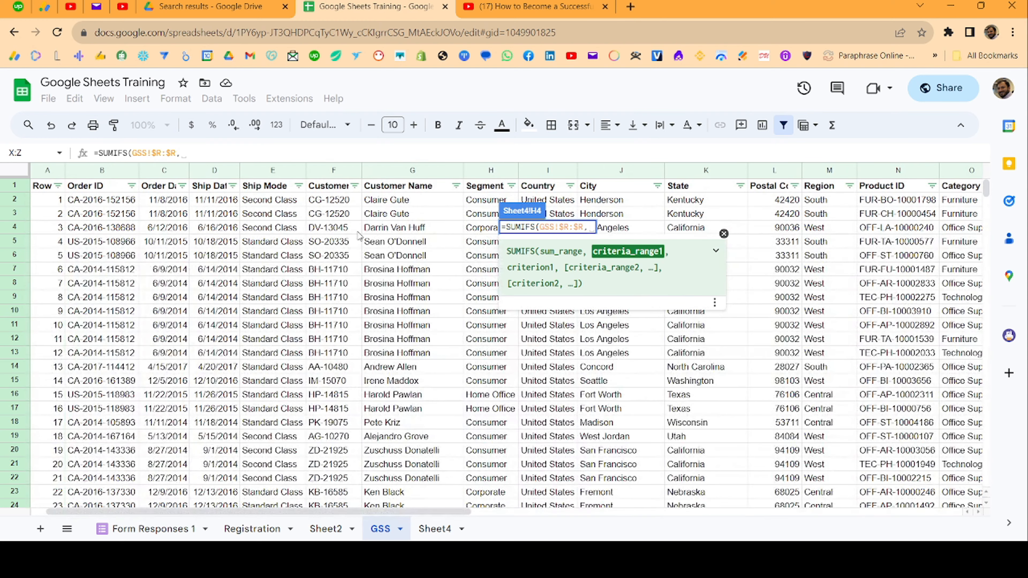
left_click(491, 171)
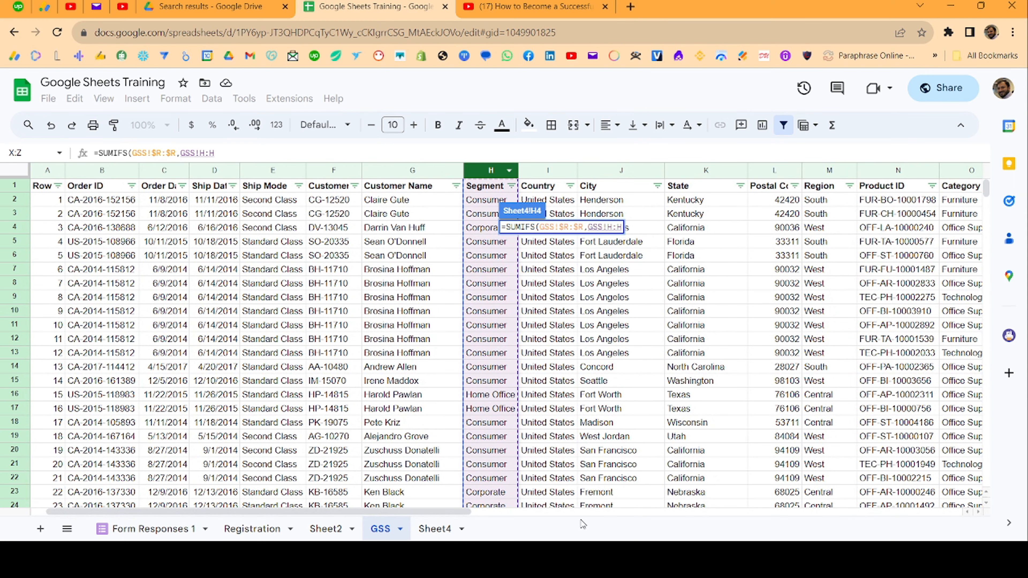
left_click(965, 171)
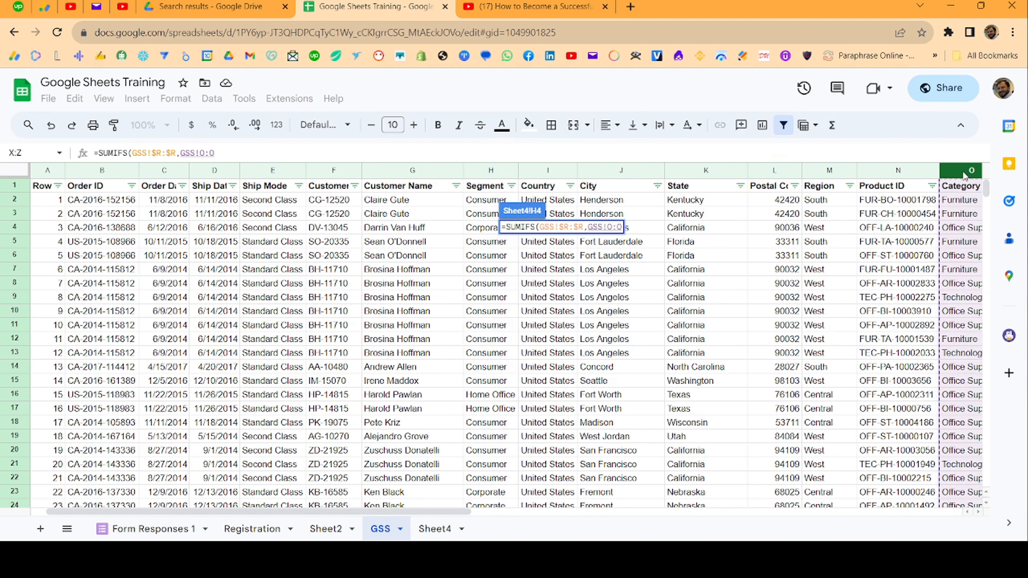
key("F4")
left_click(210, 154)
key("BackSpace")
type("p:$")
left_click(231, 154)
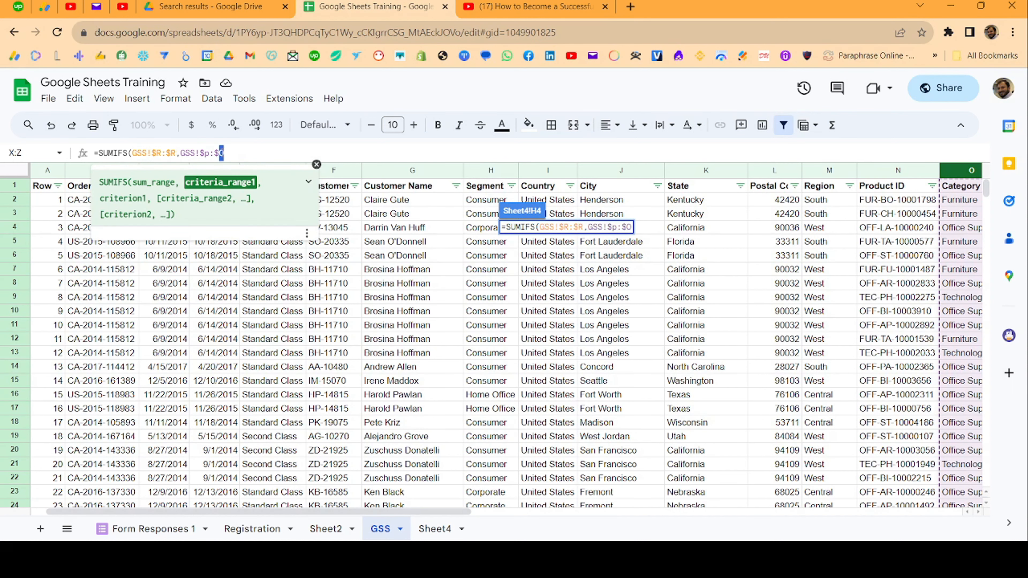
key("BackSpace")
type("p,")
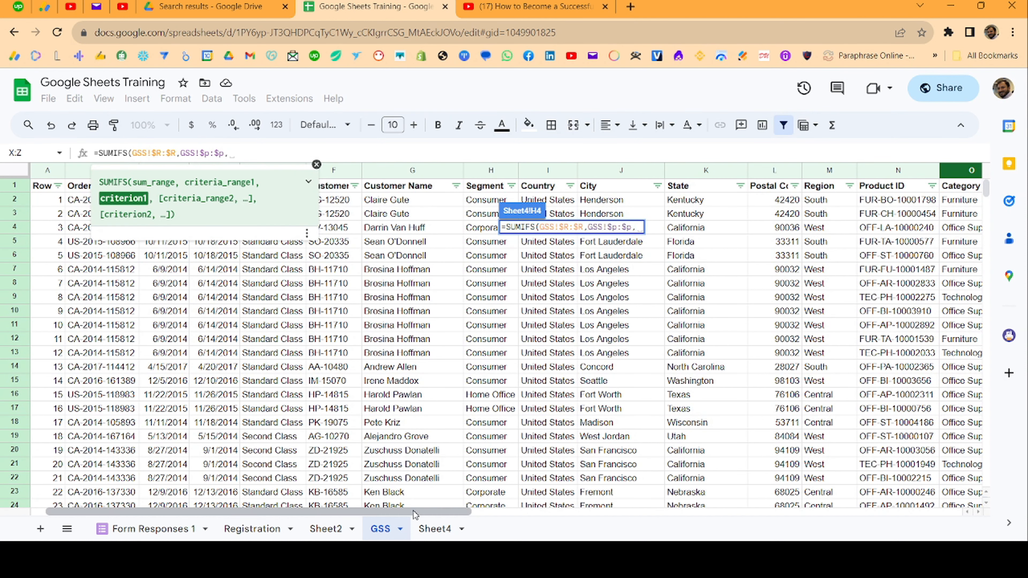
Step: Set the first criterion to the Bookcases cell on Sheet4 with its column locked, $G4
left_click(428, 526)
left_click(466, 232)
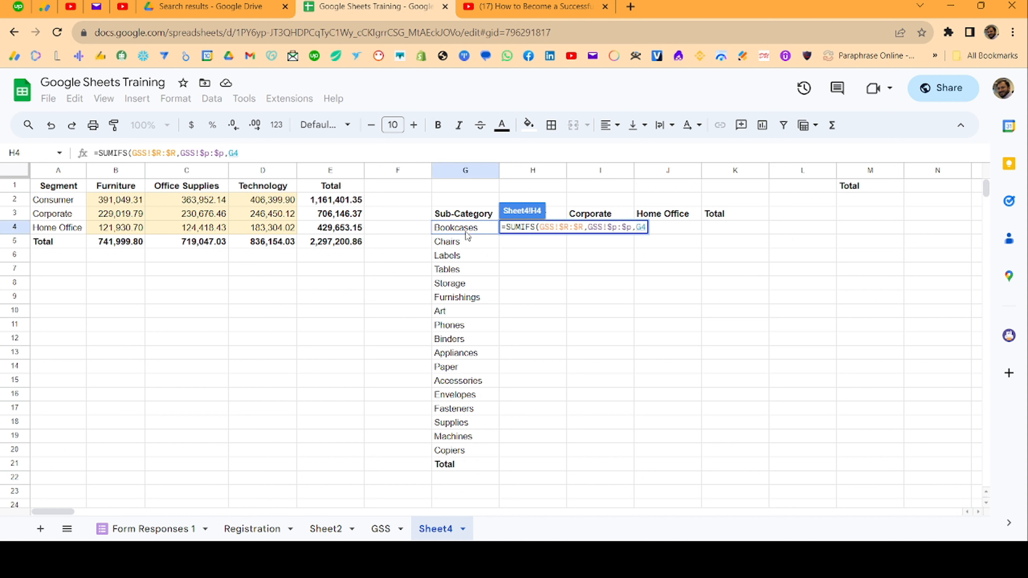
key("F4")
key("F4")
key("F4")
type(",")
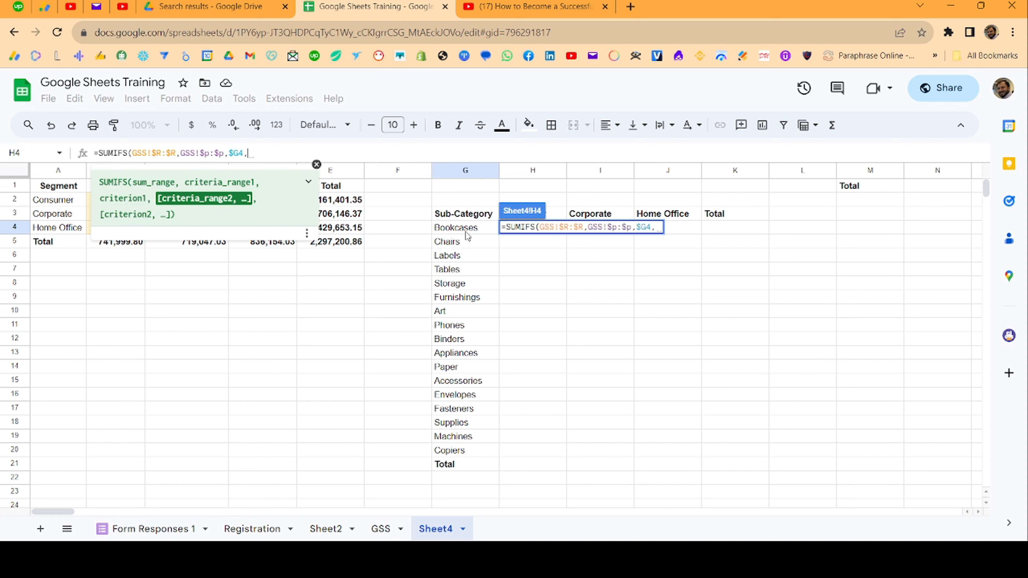
Step: Add the GSS sheet's Segment column as the second absolute criteria range, GSS!$H:$H
left_click(381, 529)
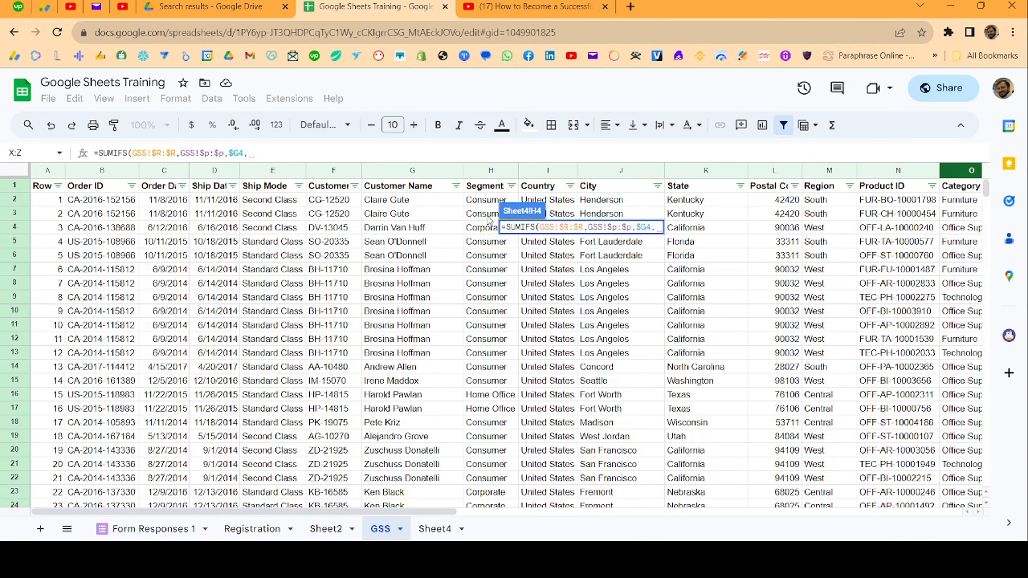
left_click(489, 171)
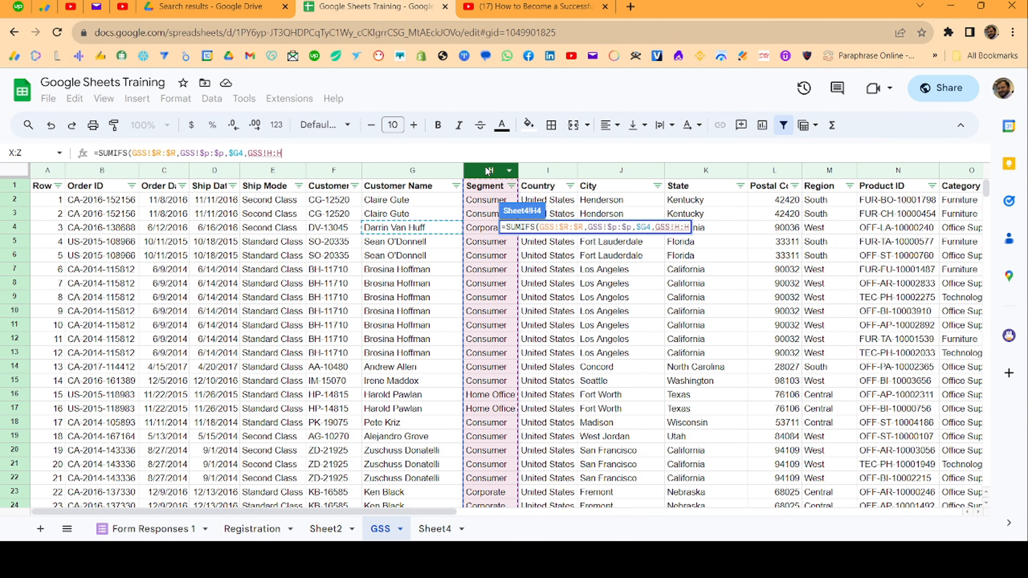
key("F4")
type(",")
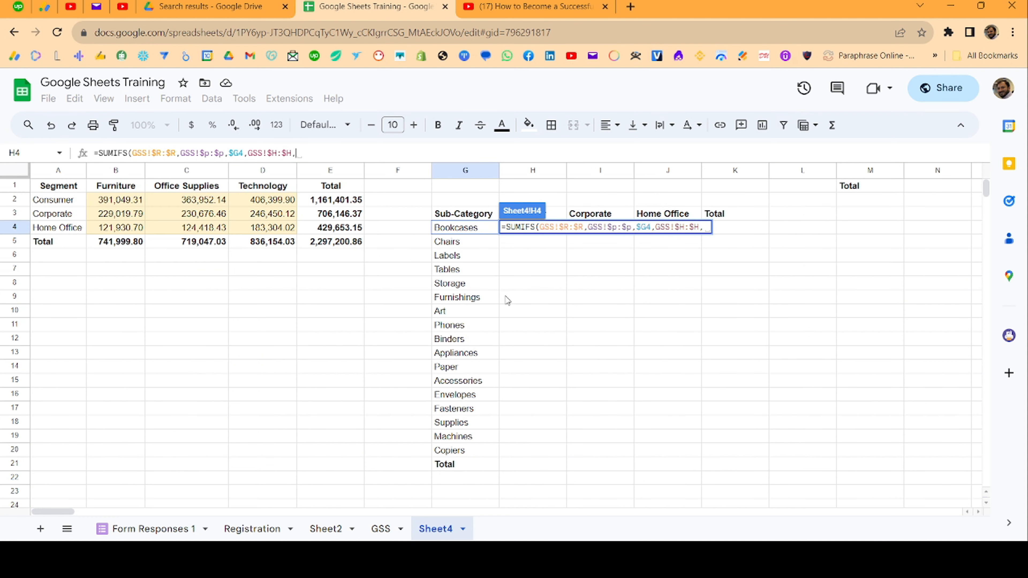
Step: Set the second criterion to the Consumer header on Sheet4 with its row locked, H$3, and complete the H4 formula
left_click(444, 529)
left_click(561, 218)
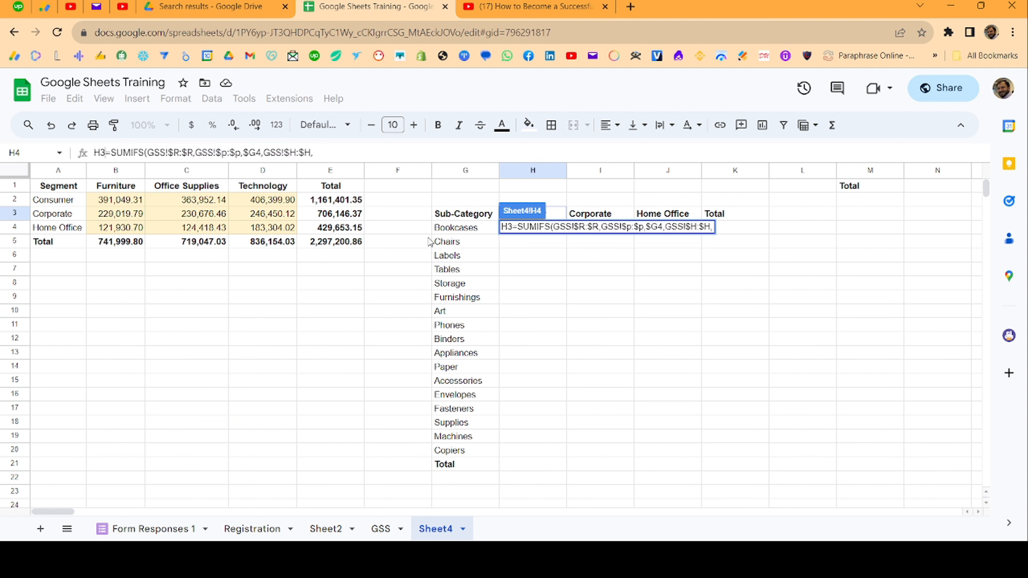
key("BackSpace")
key("BackSpace")
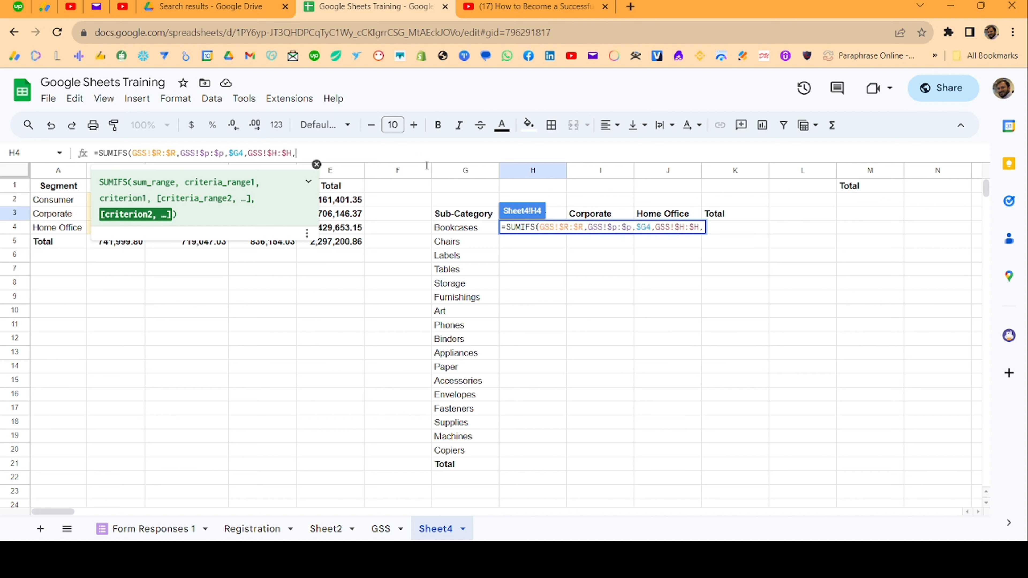
left_click(560, 215)
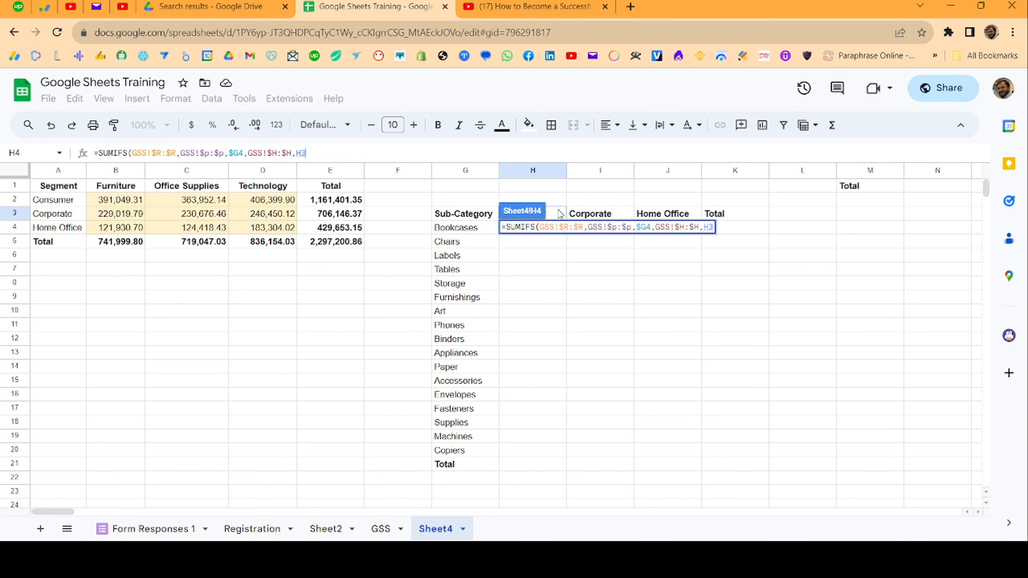
key("F4")
key("F4")
key("Return")
key("Up")
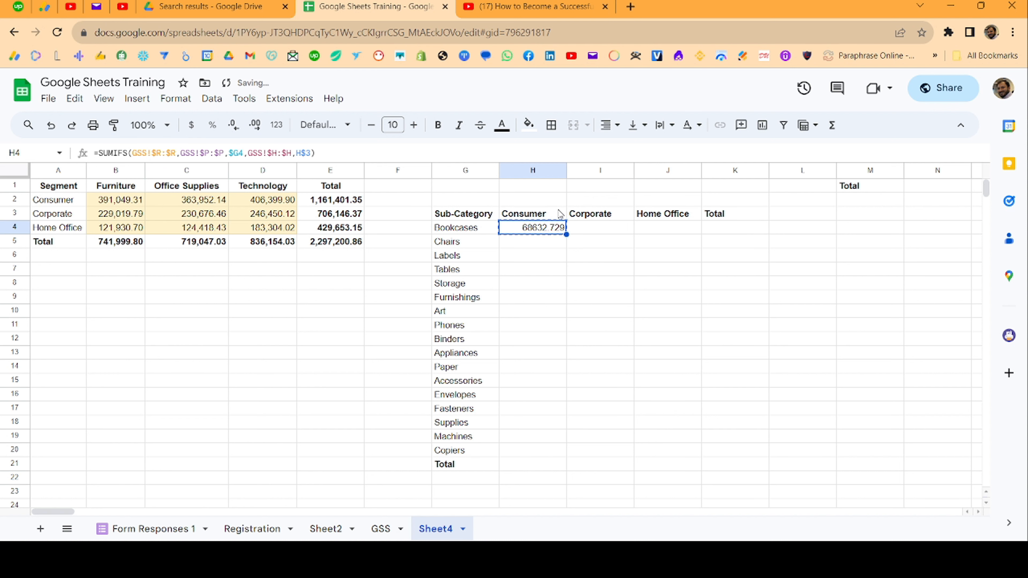
Step: Copy the H4 formula across H4:J20 and format the range as numbers with thousands separators and two decimals
key("shift+Right")
key("shift+Right")
key("shift+Down")
key("shift+Down")
key("shift+Down")
key("shift+Down")
key("shift+Down")
key("shift+Down")
key("shift+Down")
key("shift+Down")
key("shift+Down")
key("shift+Down")
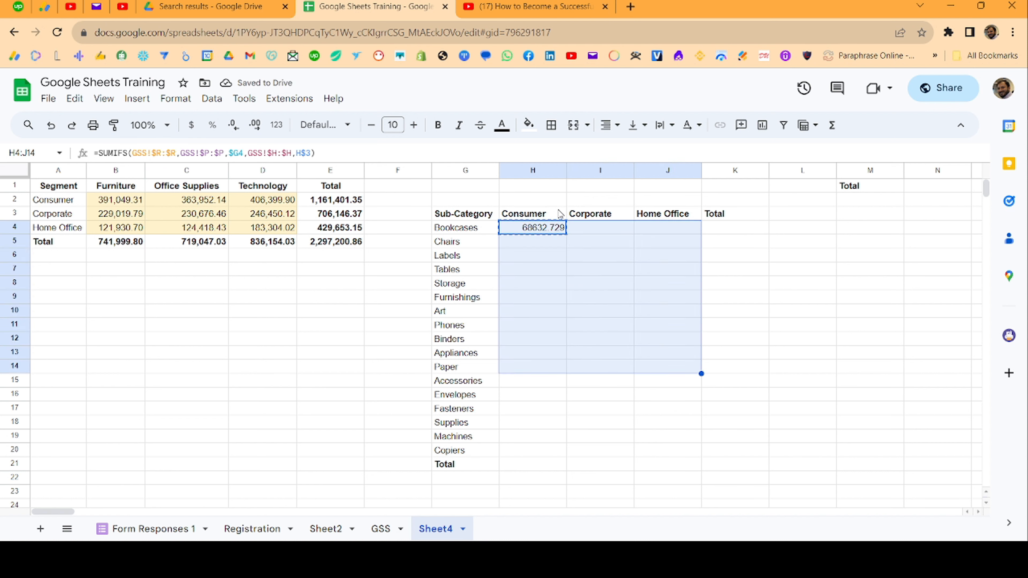
key("shift+Down")
key("shift+Down")
key("shift+Down")
key("shift+Down")
key("shift+Down")
key("shift+Down")
key("ctrl+v")
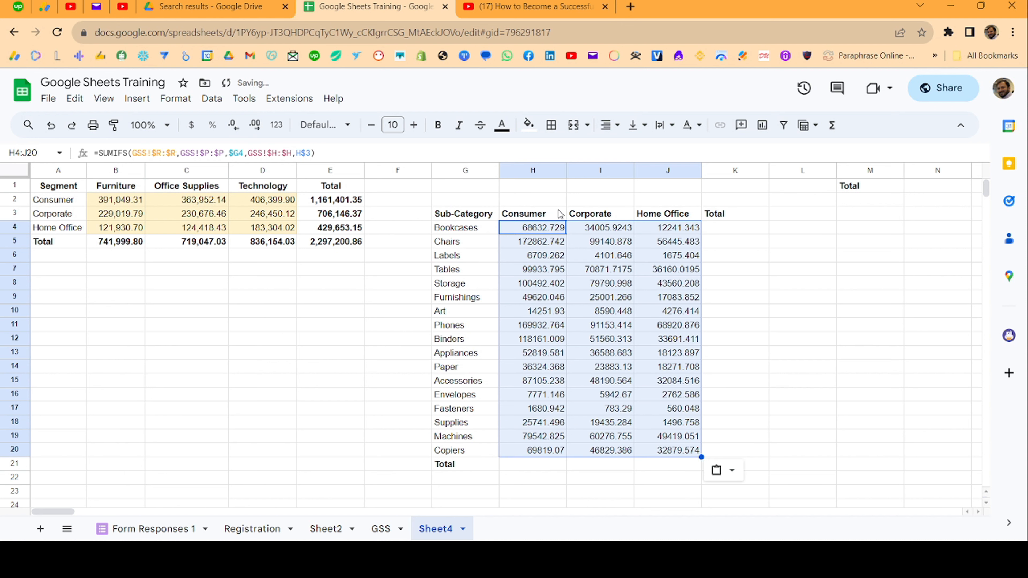
left_click(278, 126)
left_click(320, 202)
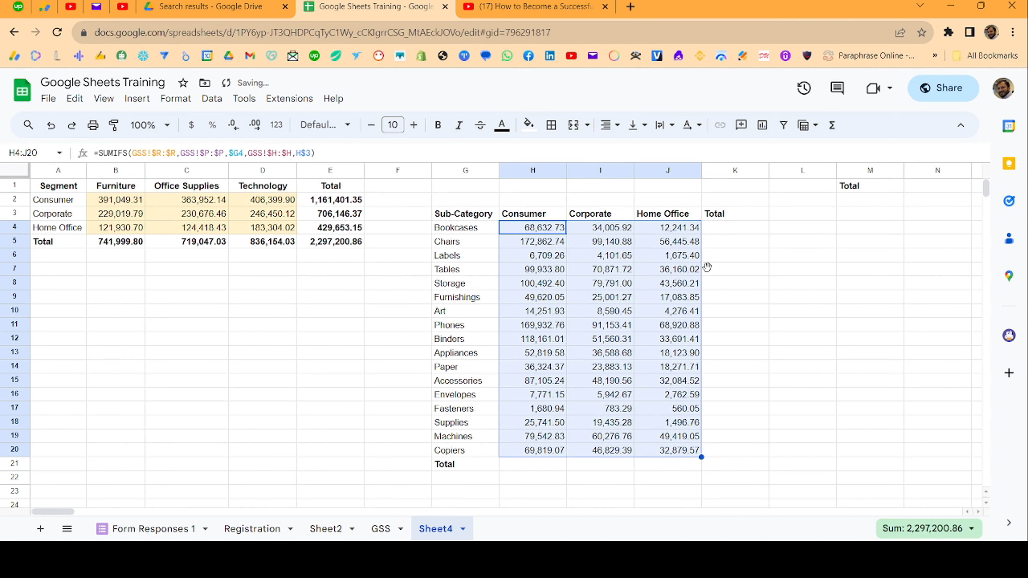
Step: Total the Consumer column in H21 with =SUM(H4:H20), keeping the total cell out of the range
left_click(527, 464)
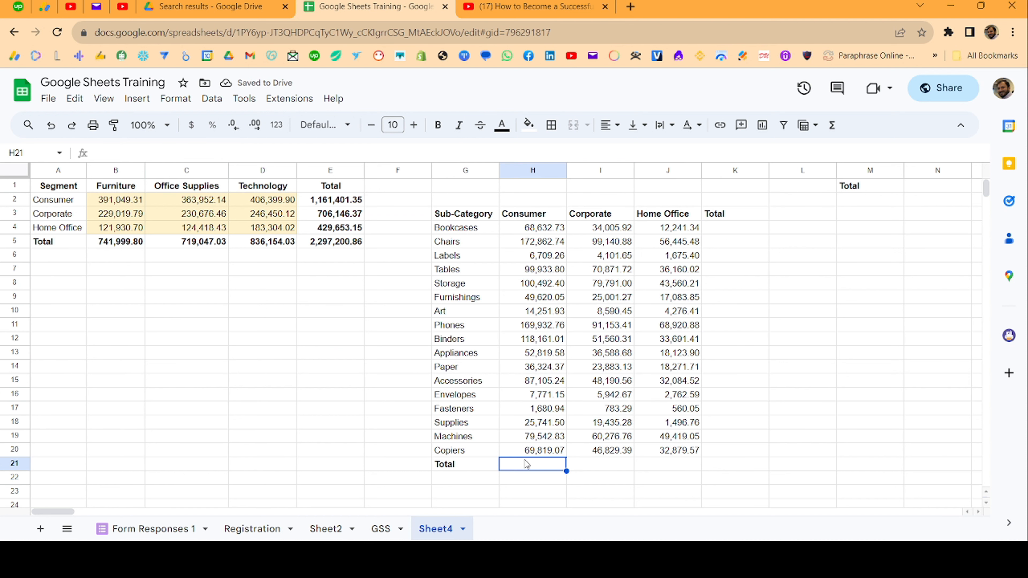
type("=SUM(H4:H21)")
key("Tab")
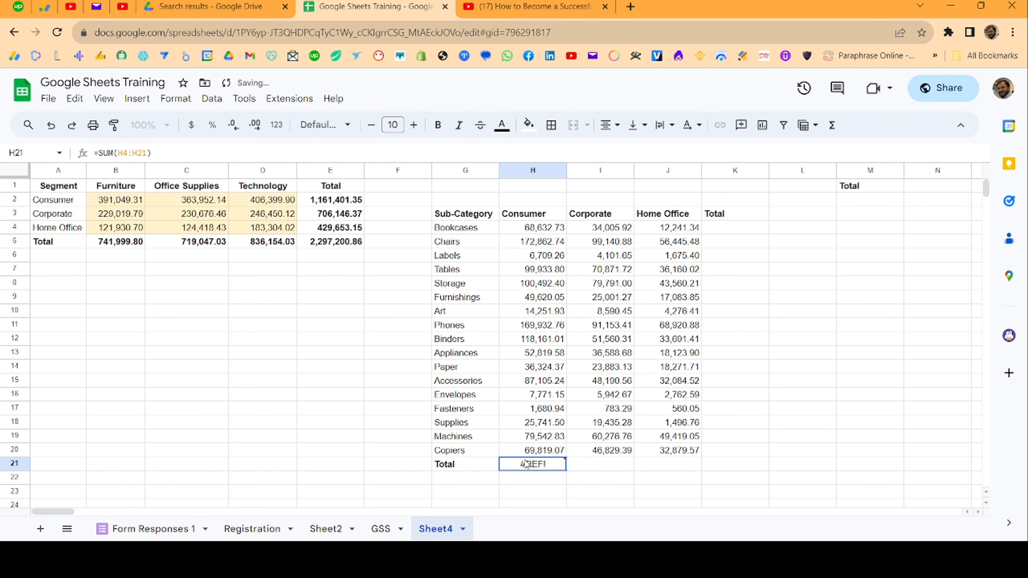
double_click(526, 464)
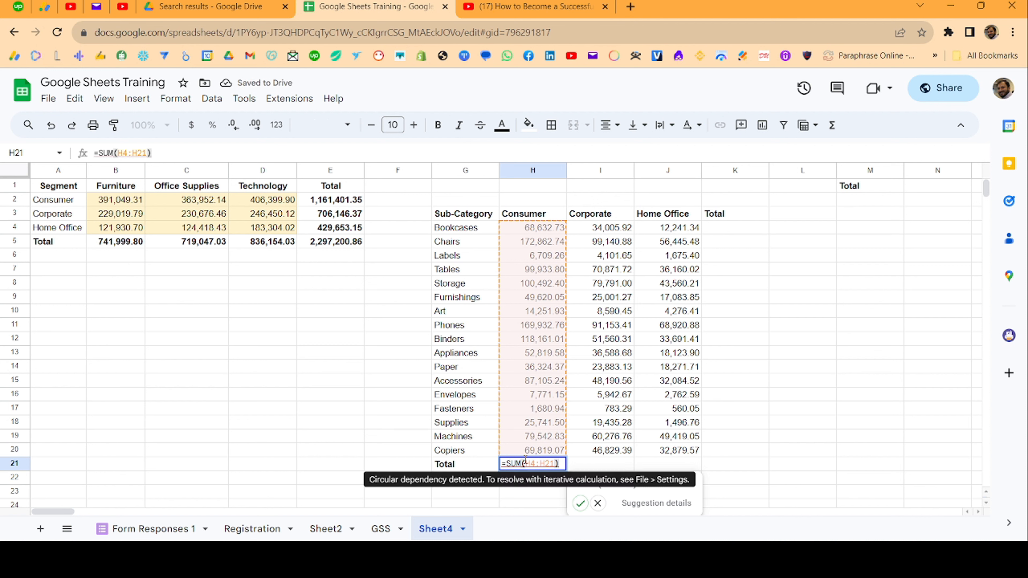
left_click(582, 506)
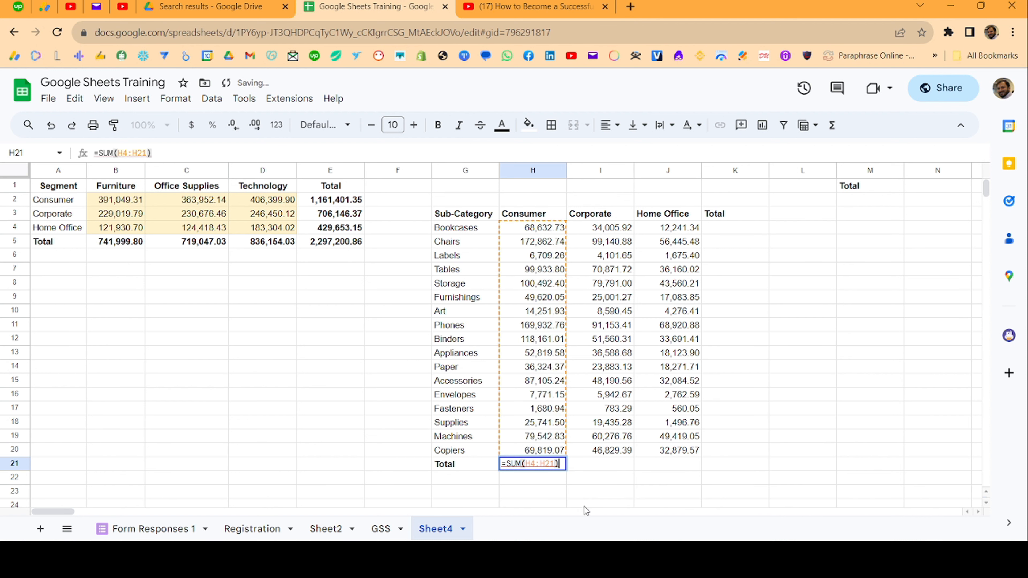
key("Escape")
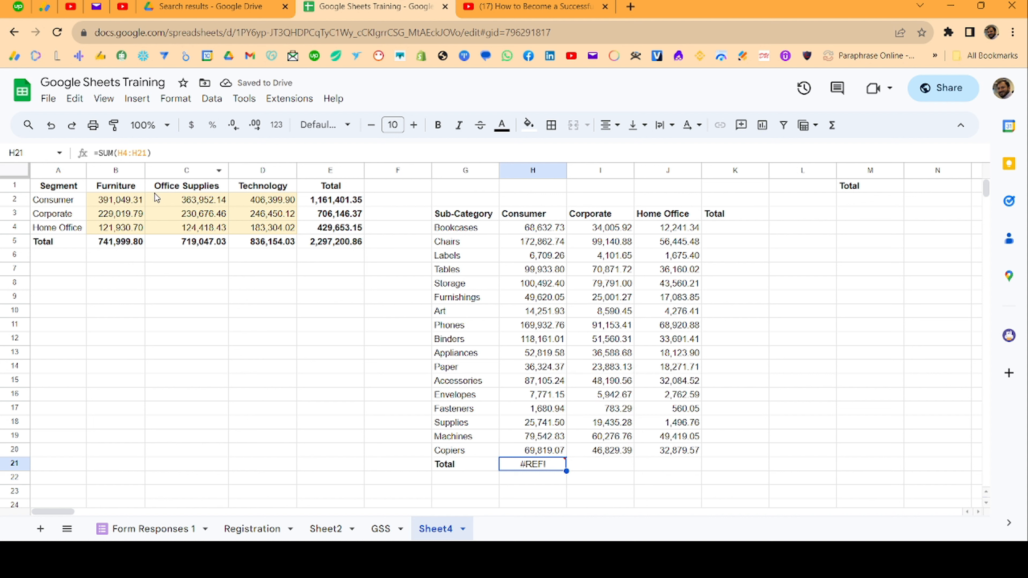
left_click(149, 153)
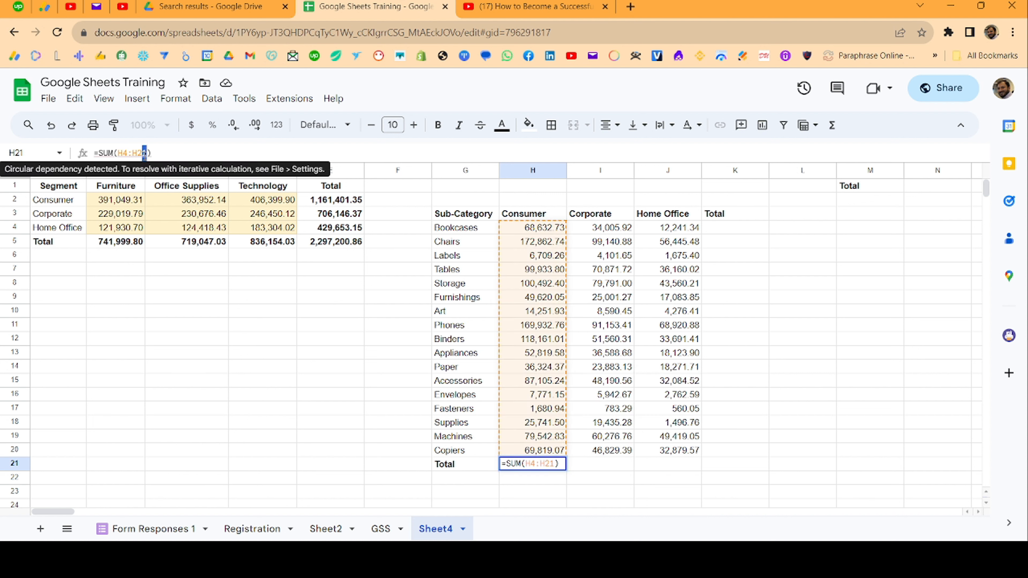
type("0")
key("Return")
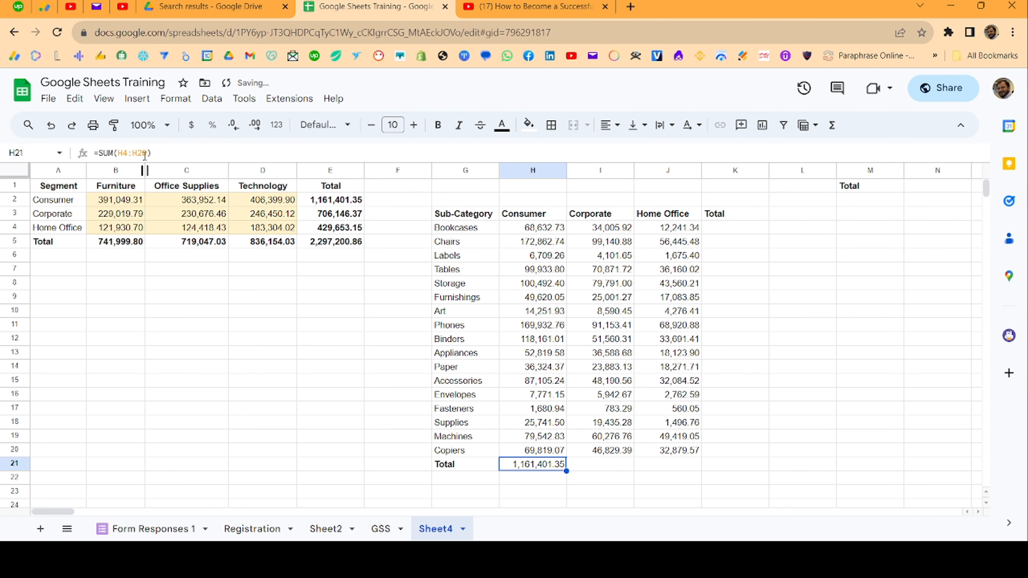
Step: Copy the H21 total formula into I21, J21 and K21
key("Right")
key("ctrl+v")
key("Right")
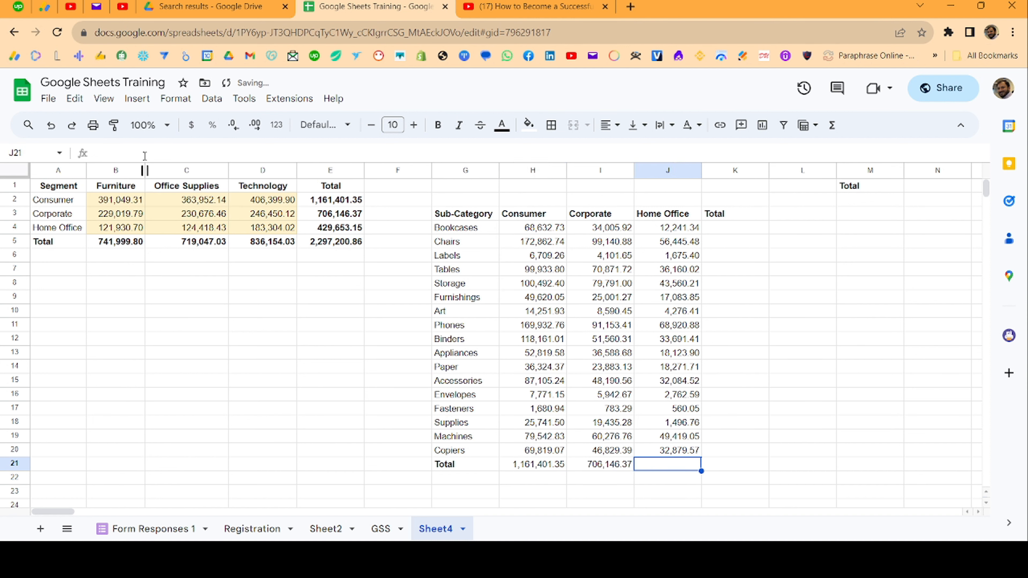
key("ctrl+v")
key("Right")
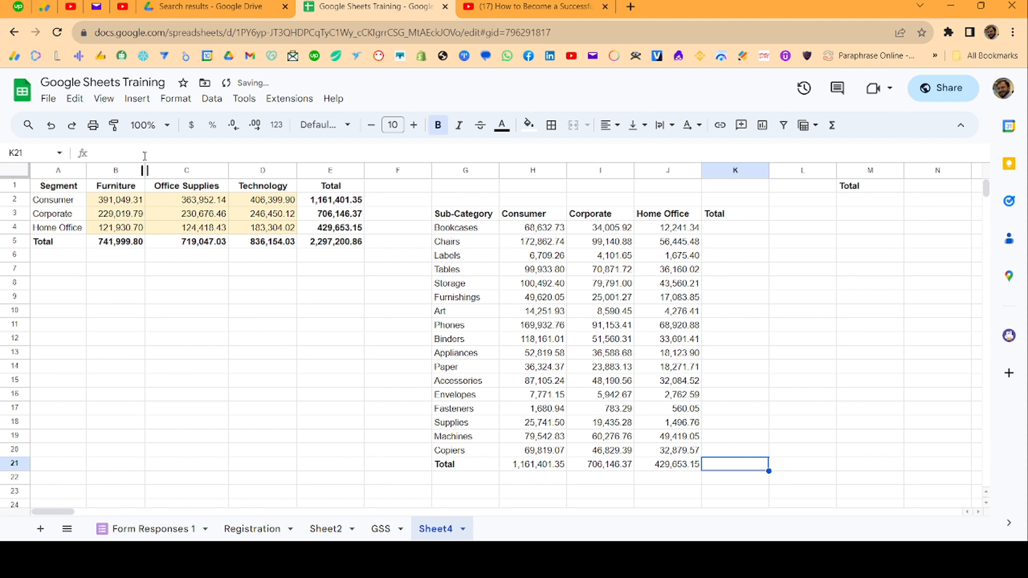
key("ctrl+v")
Step: Total the Bookcases row in K4 with =SUM(H4:J4)
key("ctrl+Up")
key("Down")
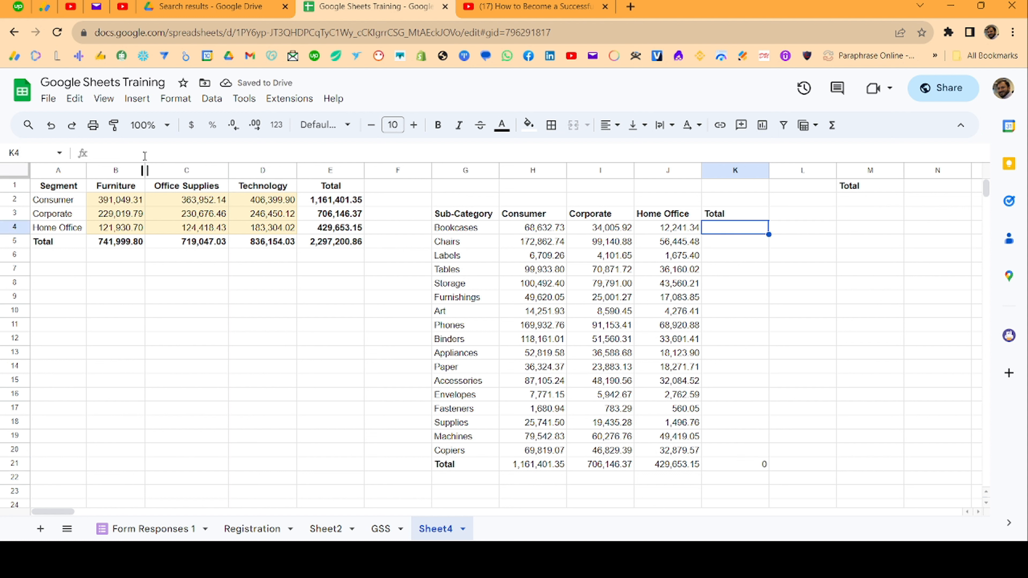
type("=")
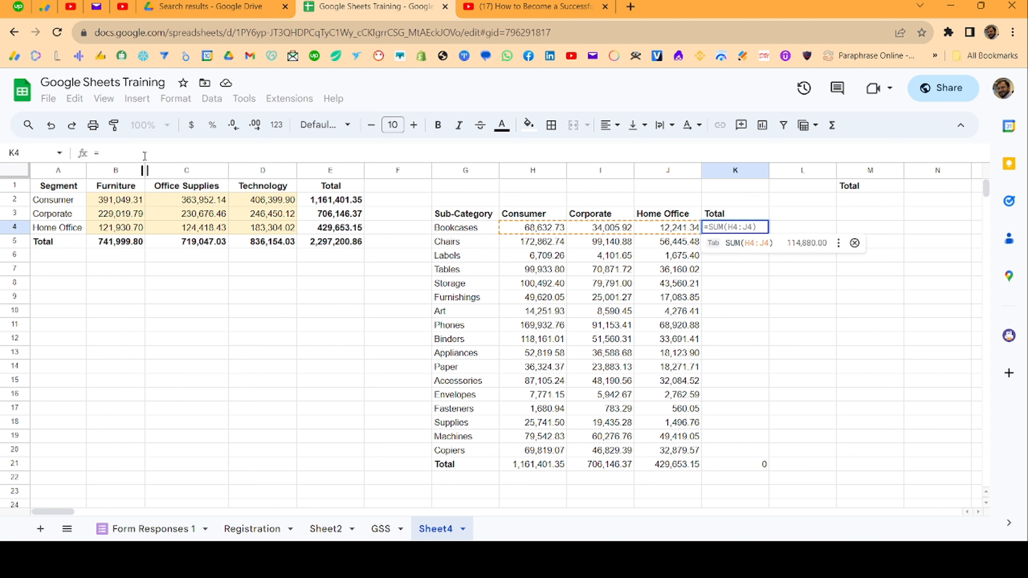
key("Tab")
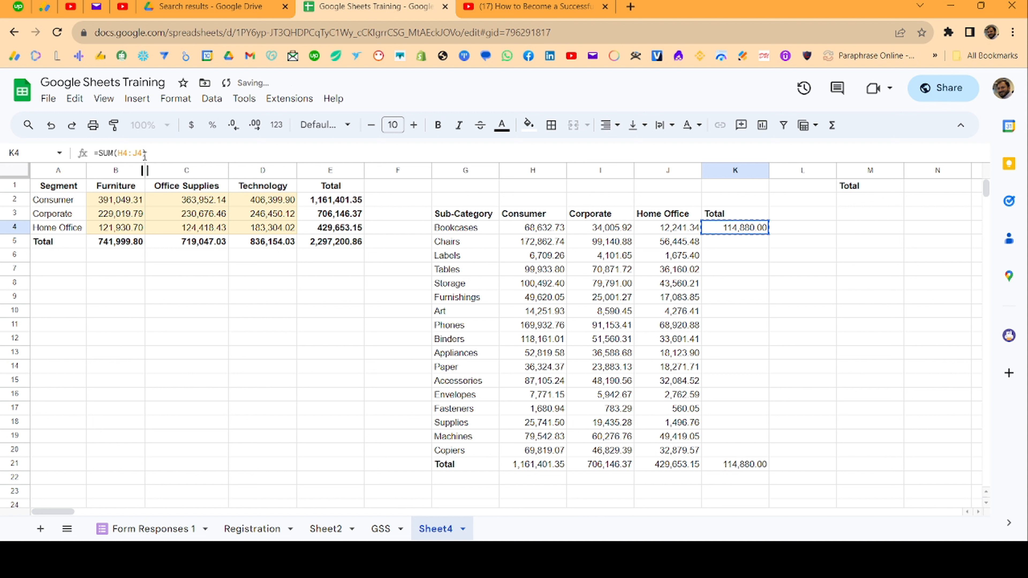
Step: Copy the K4 row total down to the remaining sub-categories in K5:K20
key("Down")
key("ctrl+shift+Down")
key("shift+Up")
key("ctrl+v")
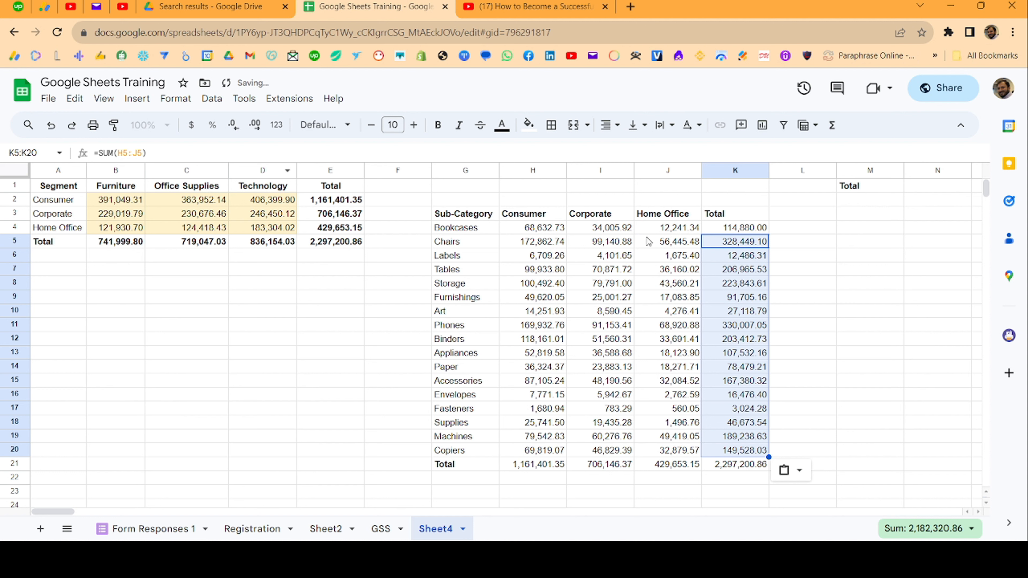
Step: Bold the whole Total column K and the Total row G21:K21
left_click(727, 170)
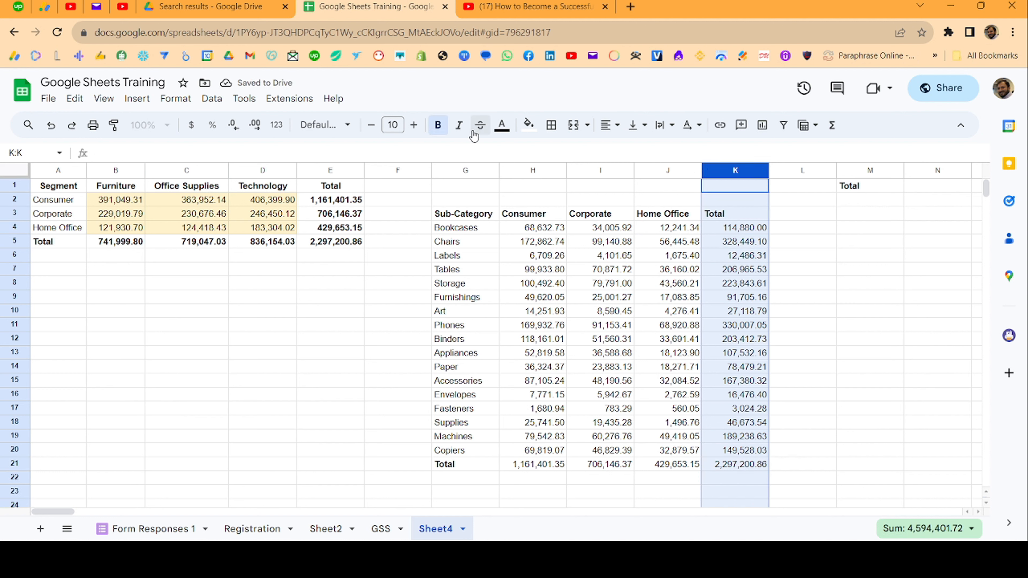
left_click(436, 127)
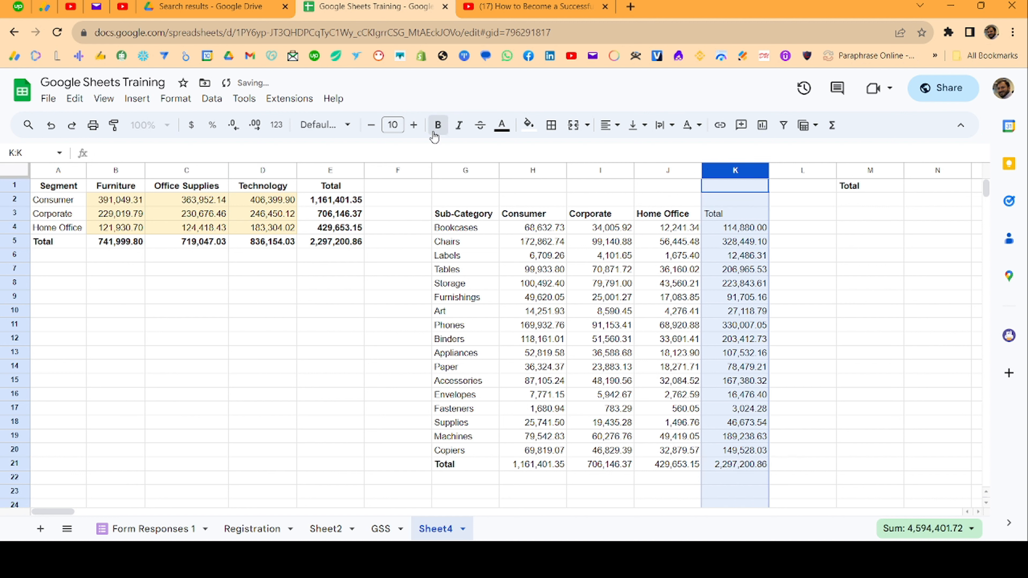
left_click(460, 470)
left_click(717, 470, "shift")
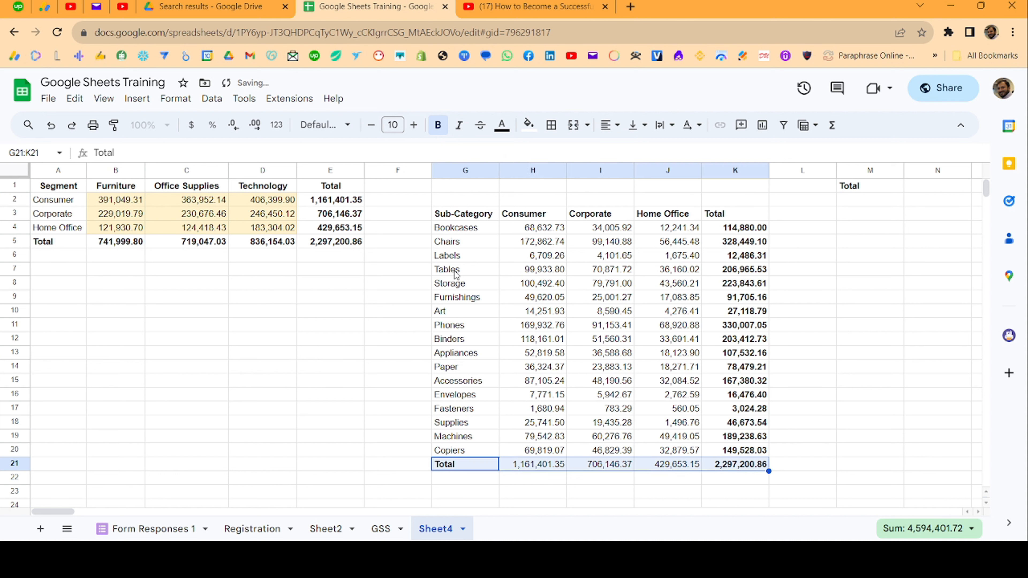
left_click(438, 126)
Step: Center the summary table's header cells G3:K3 horizontally
left_click_drag(461, 214, 721, 221)
left_click(612, 125)
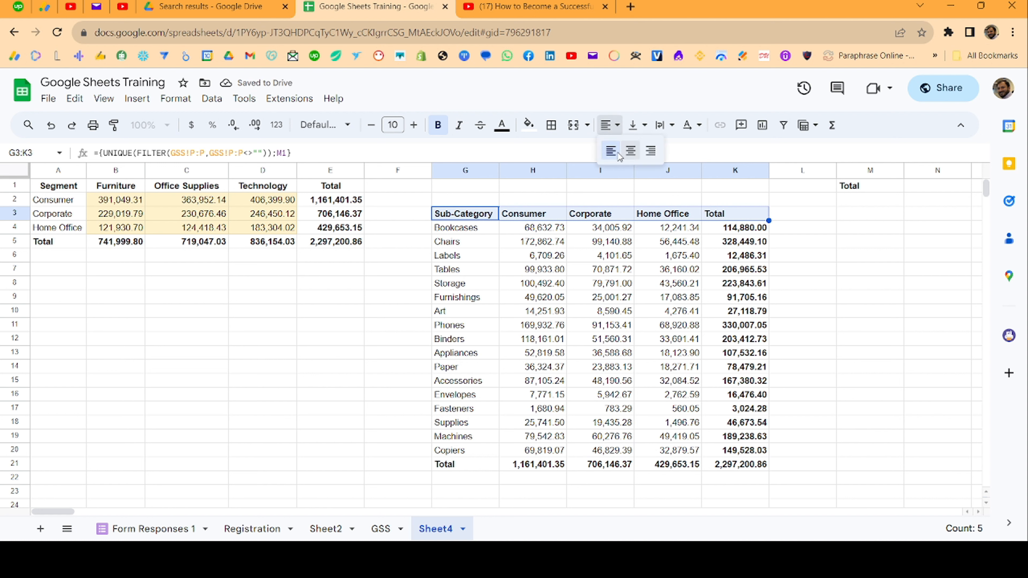
left_click(630, 151)
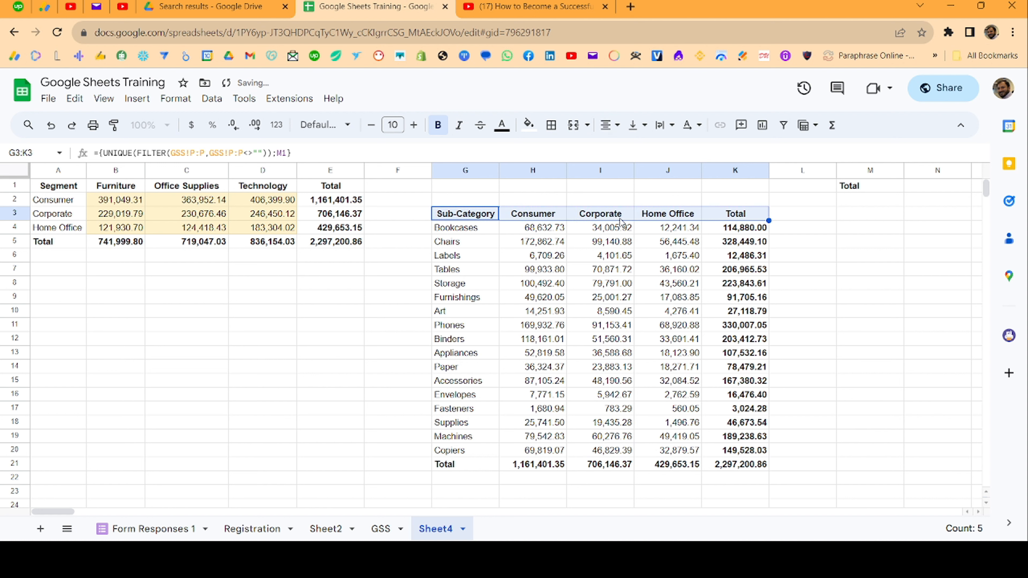
Step: Fill the summary table's header row G3:K3 with cornflower blue and set its text color to white
left_click(529, 125)
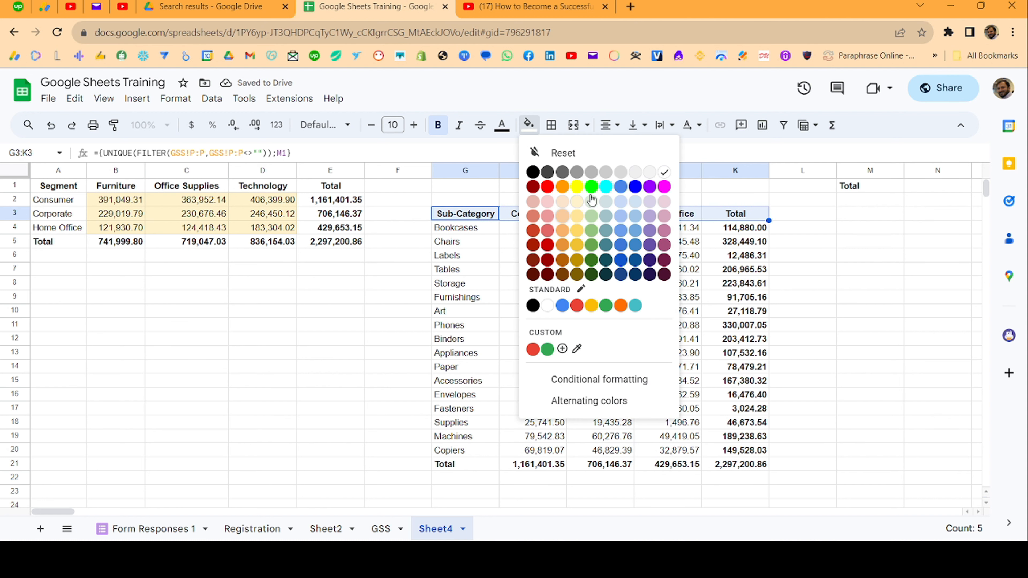
left_click(621, 187)
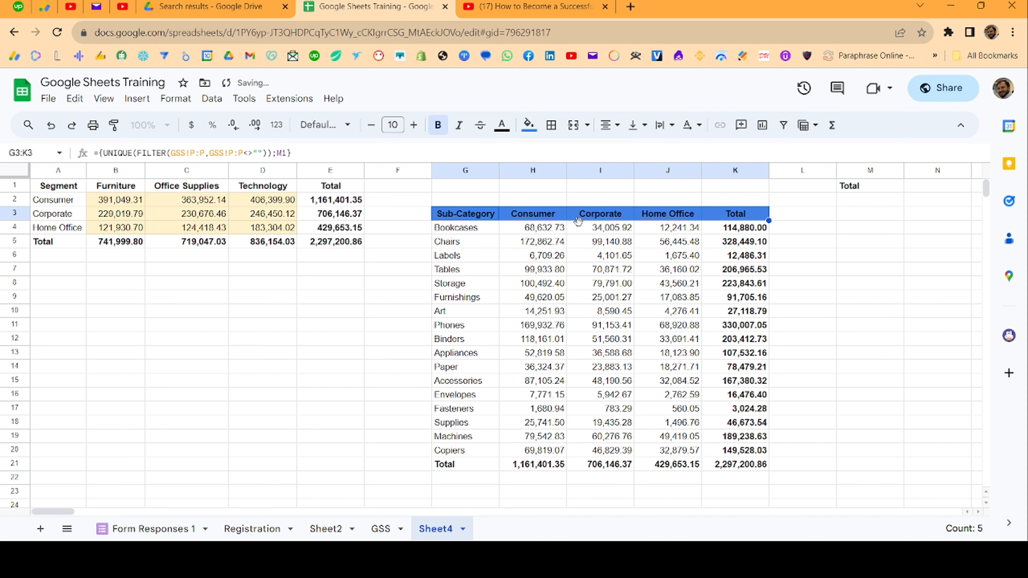
left_click(502, 125)
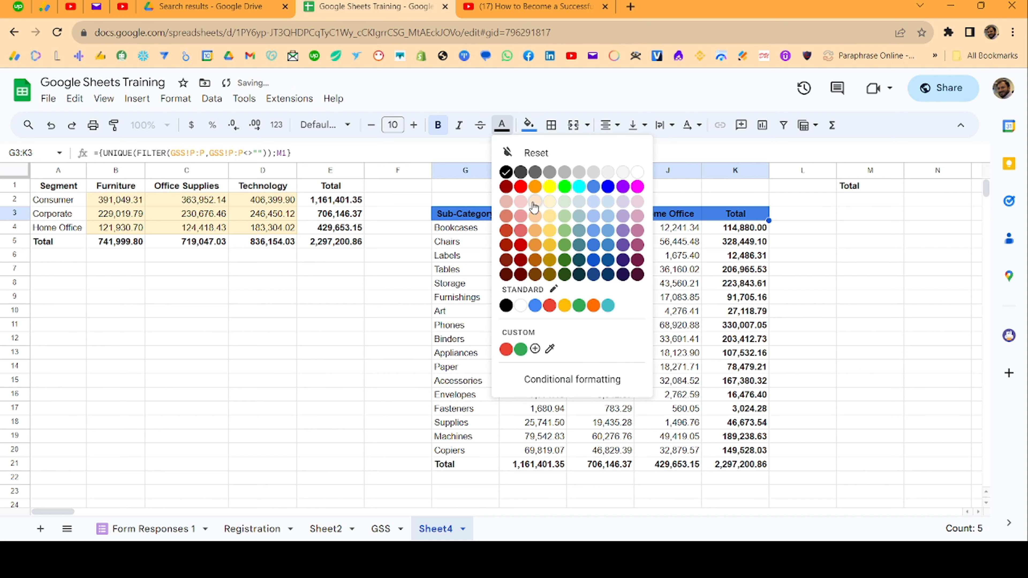
left_click(639, 173)
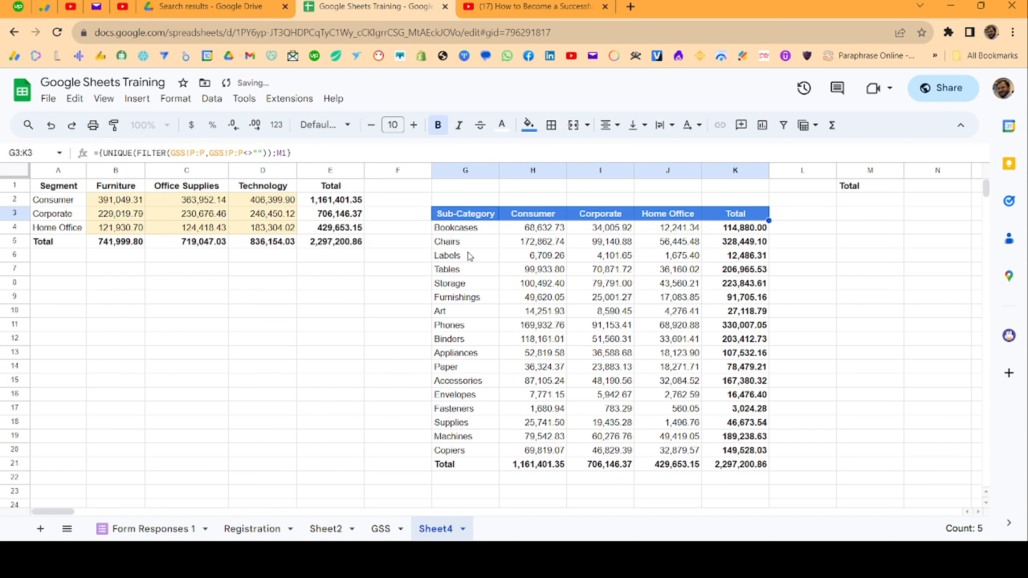
Step: Apply dark blue dotted borders to all cells of the summary table G3:K21
left_click(459, 214)
left_click(749, 466, "shift")
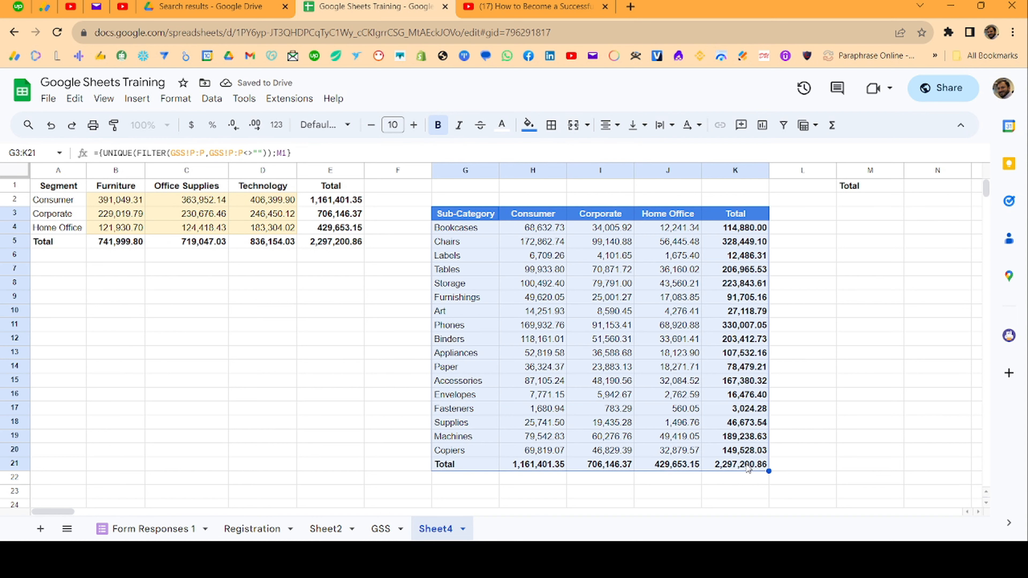
left_click(551, 125)
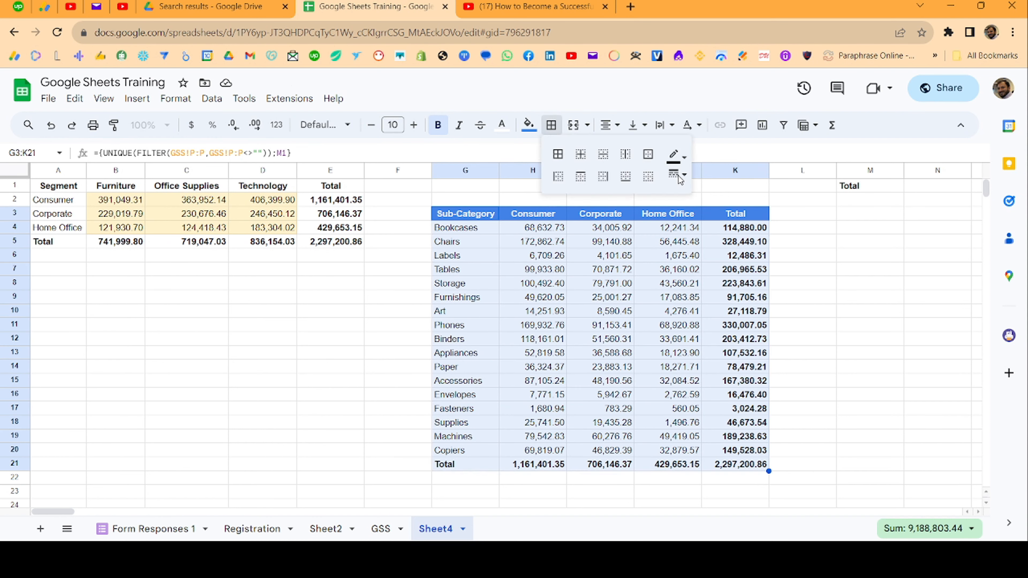
left_click(677, 156)
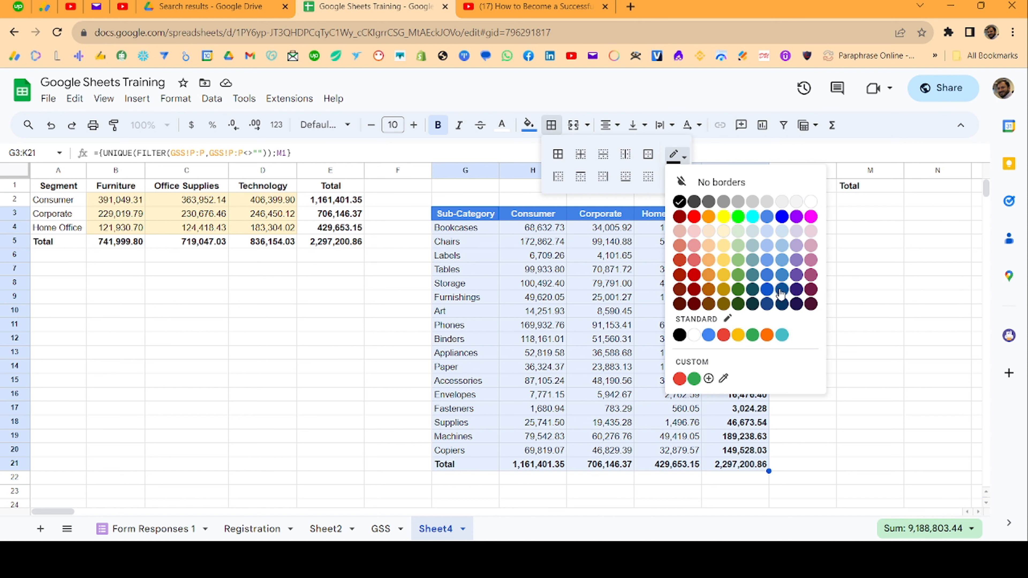
left_click(781, 291)
left_click(677, 174)
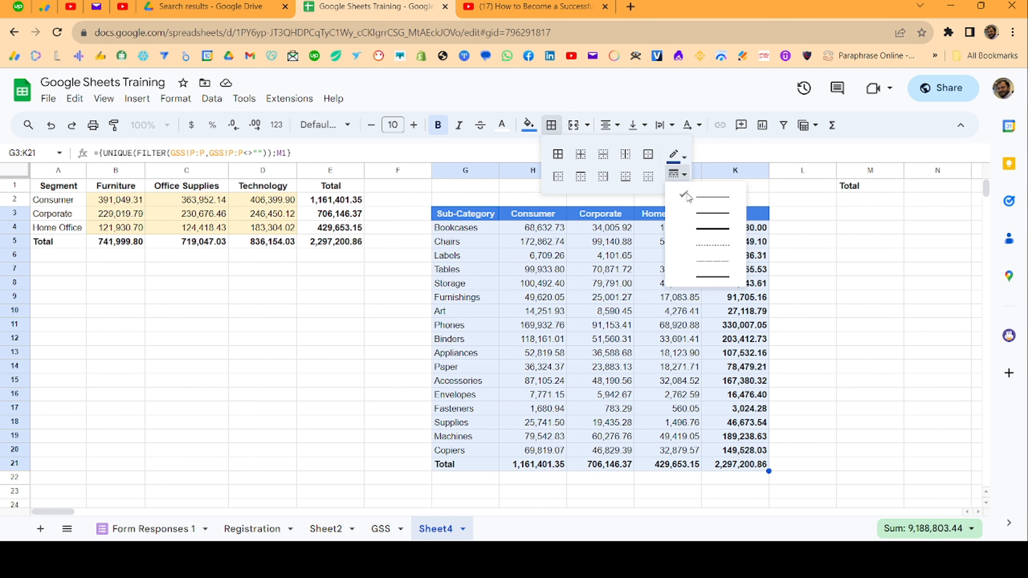
left_click(710, 262)
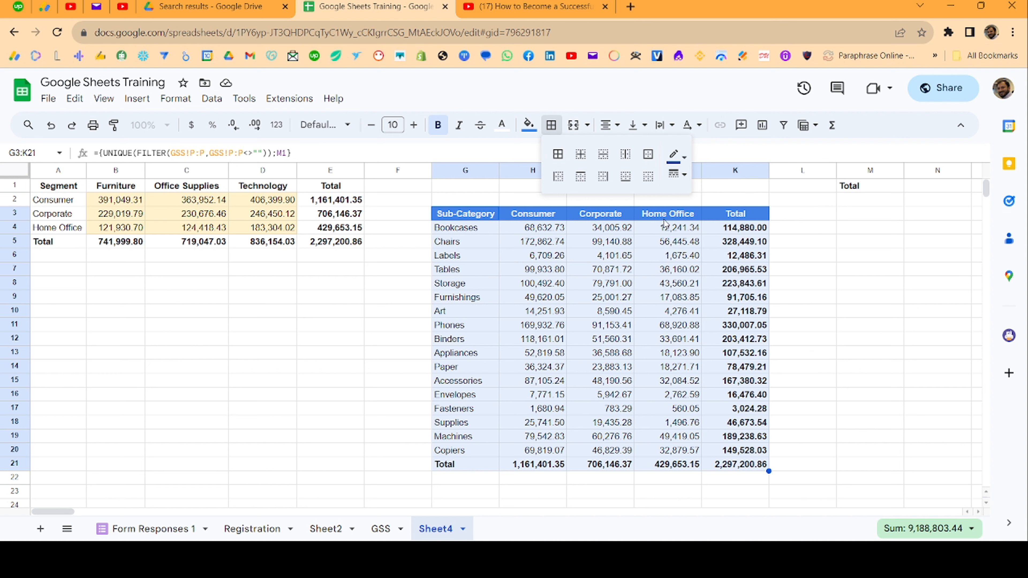
left_click(558, 154)
left_click(794, 229)
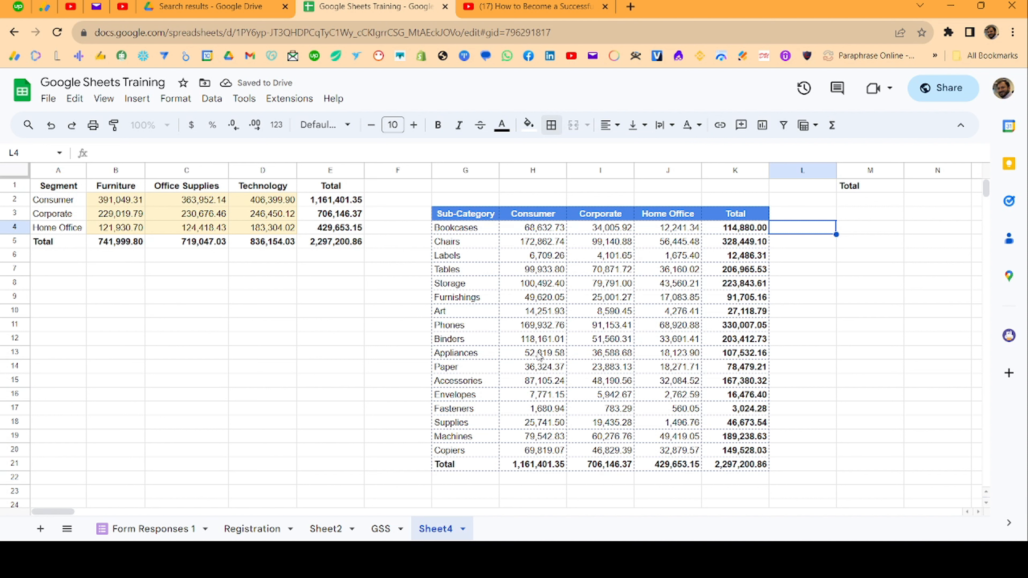
left_click(175, 367)
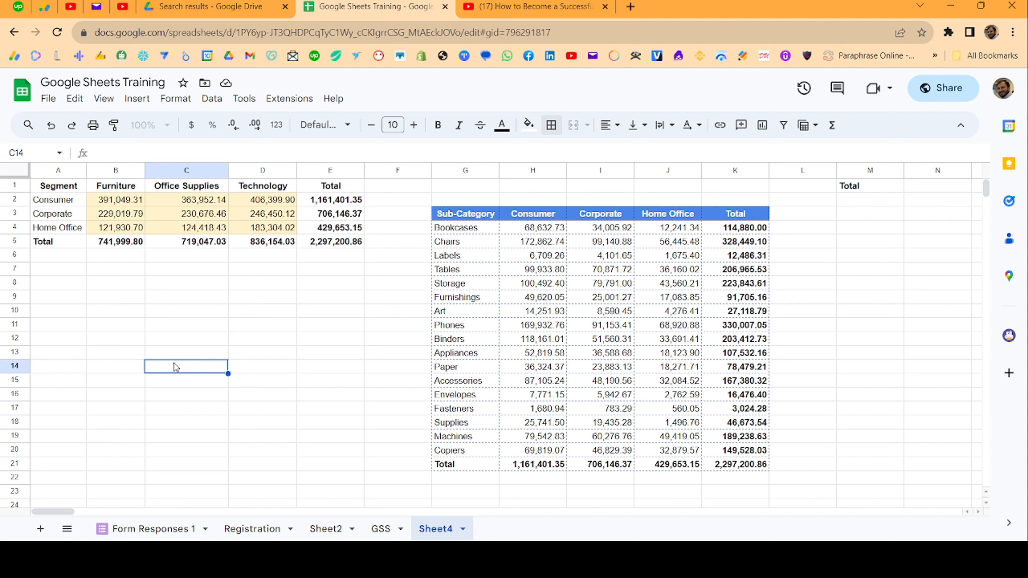
left_click(130, 303)
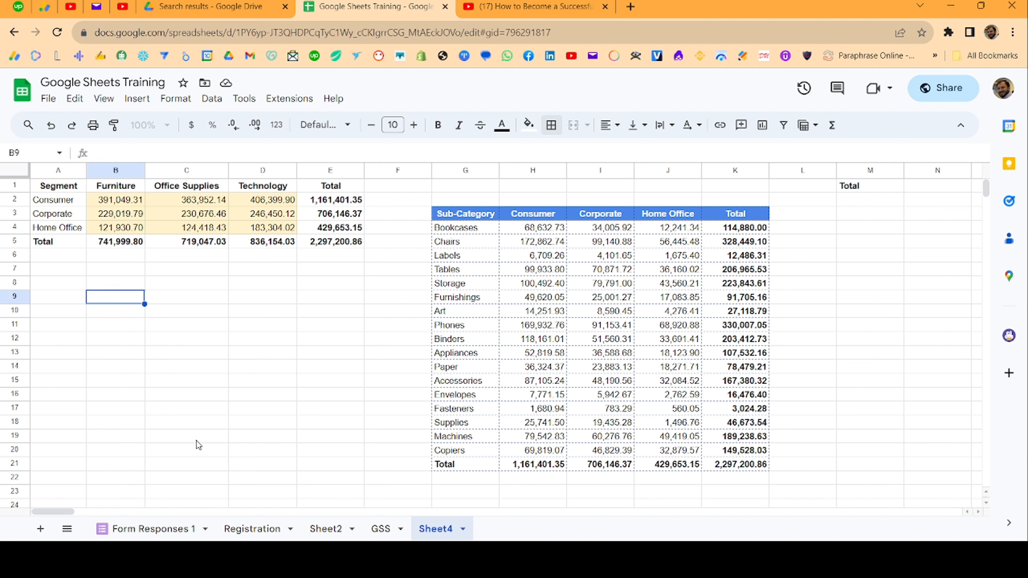
Step: On the GSS sheet, select the Profit/Loss entries from V2 down to the last row to check their count
left_click(378, 529)
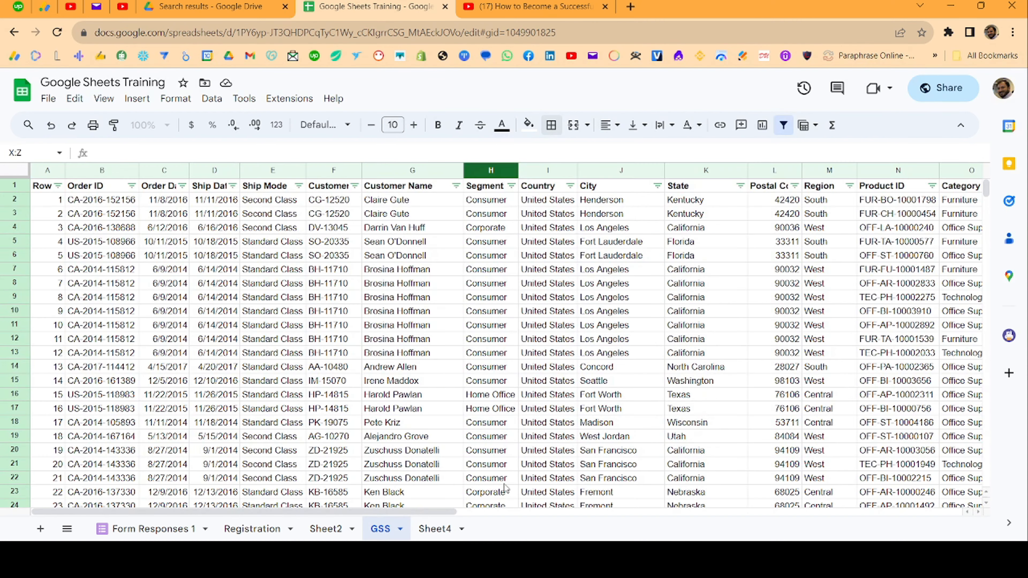
scroll(560, 266, "right", 10)
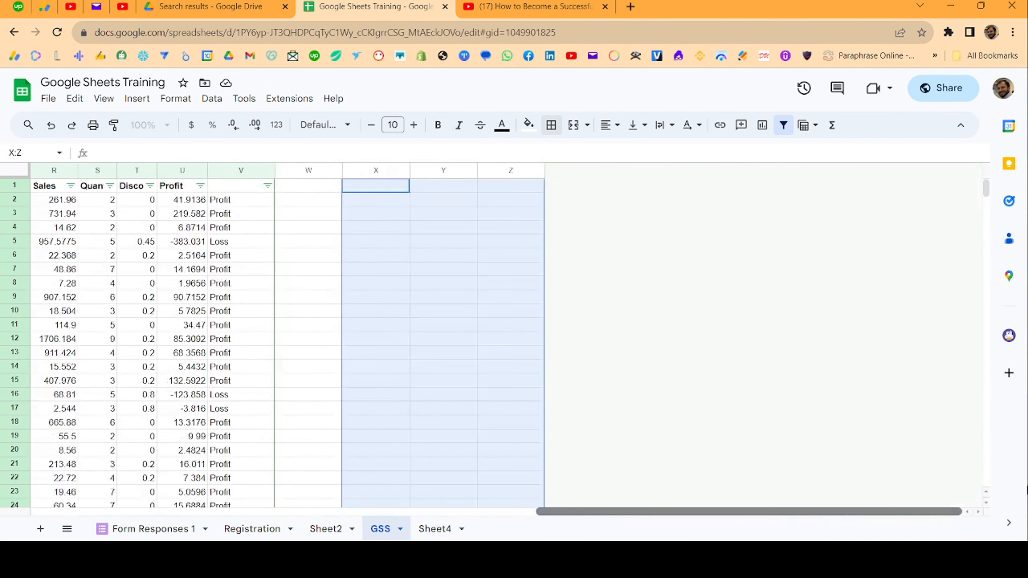
left_click(322, 187)
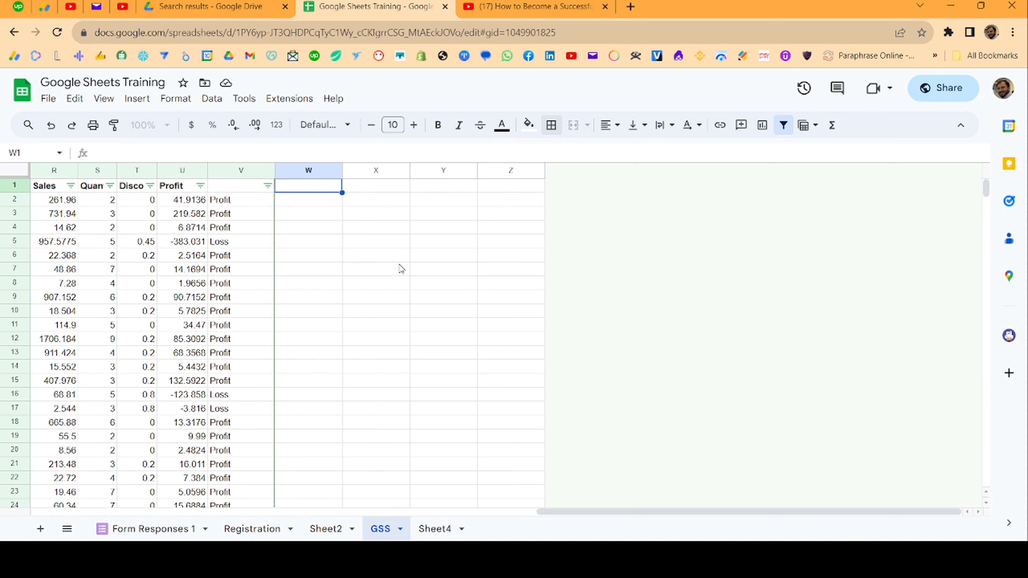
key("Down")
key("Left")
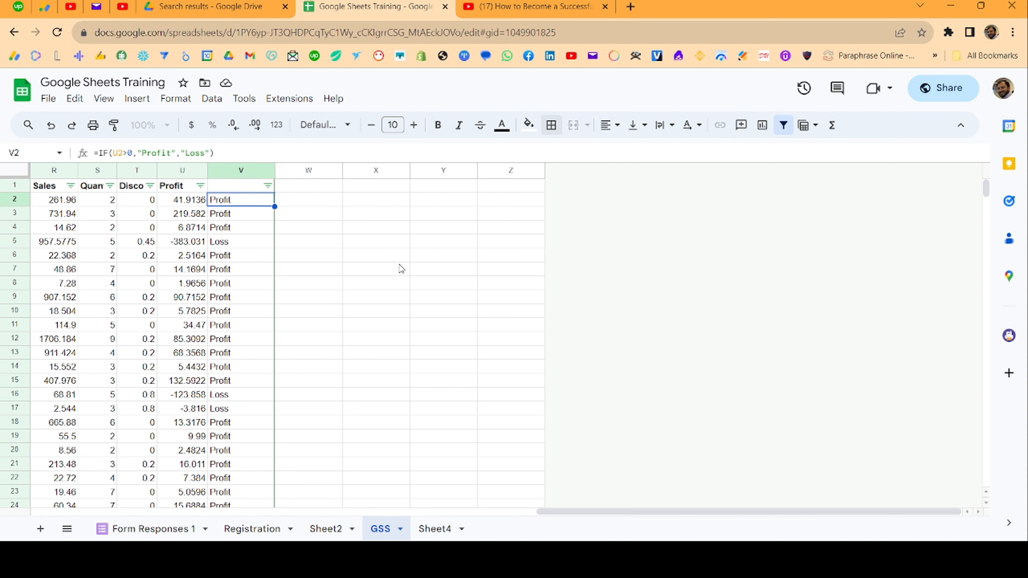
key("ctrl+shift+Down")
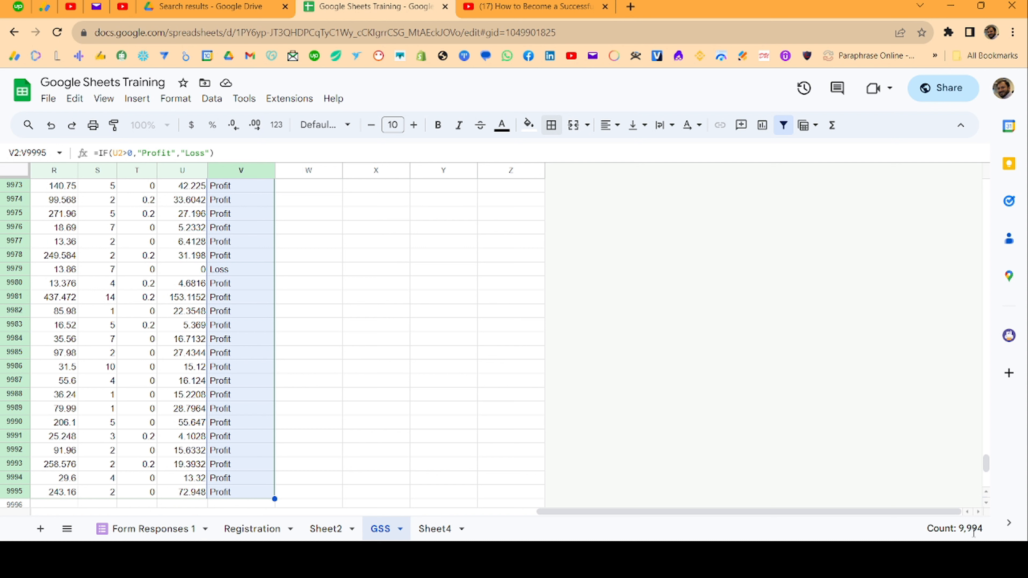
Step: Enter =COUNT(V:V) in W2 of the GSS sheet to try counting the Profit/Loss column
left_click(380, 215)
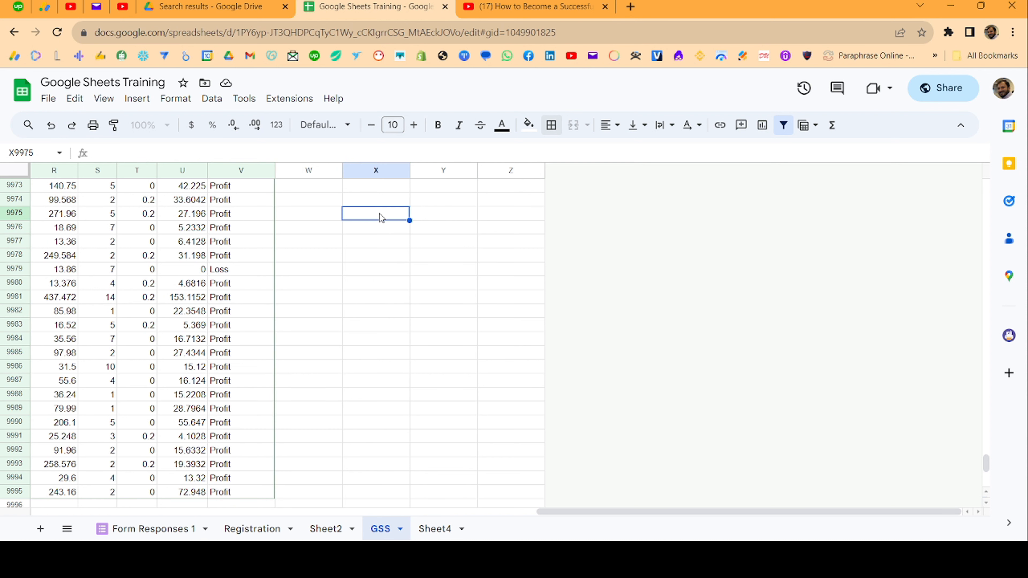
key("ctrl+Up")
key("Left")
key("Down")
type("=")
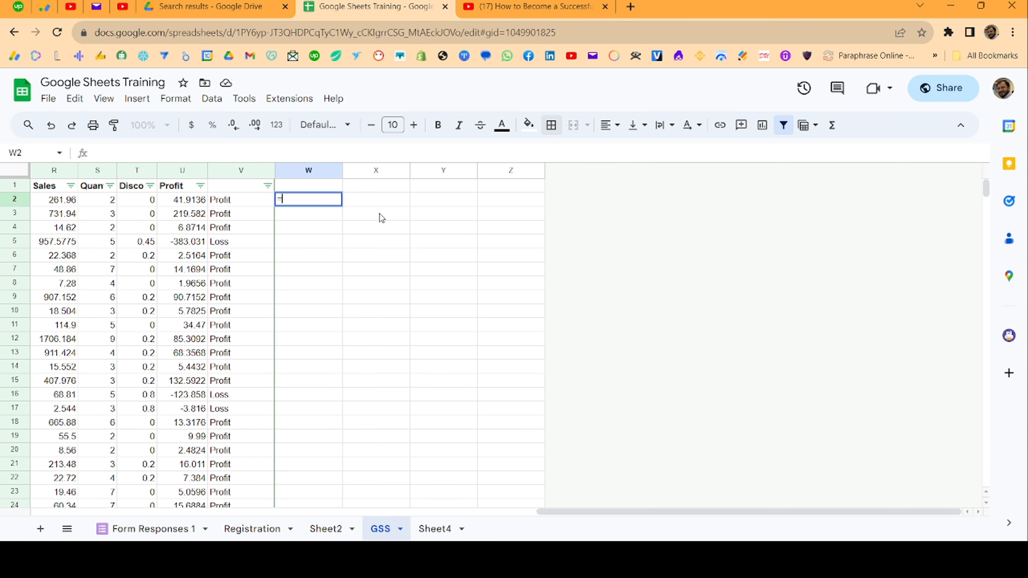
type("coun")
left_click(381, 218)
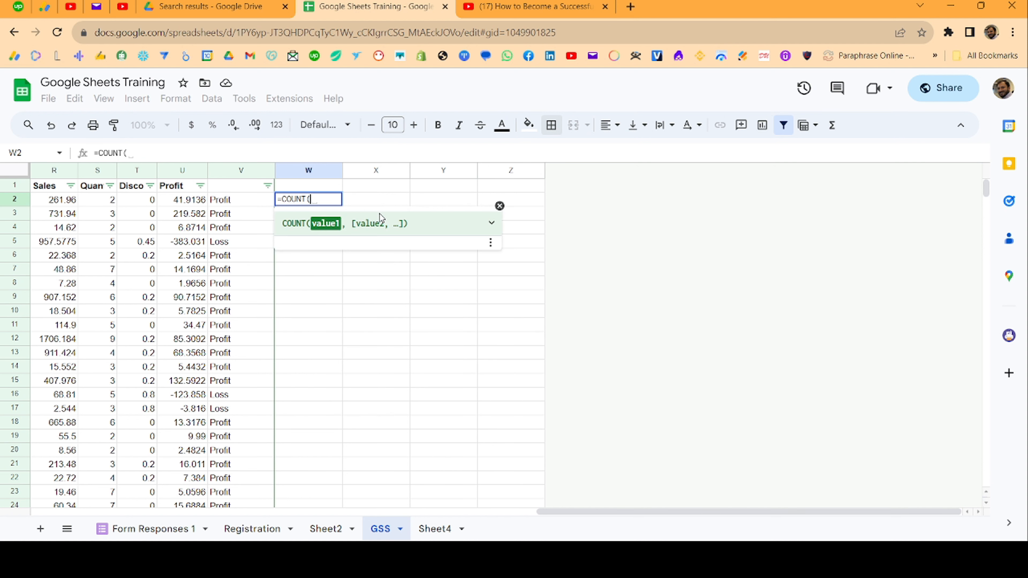
left_click(241, 172)
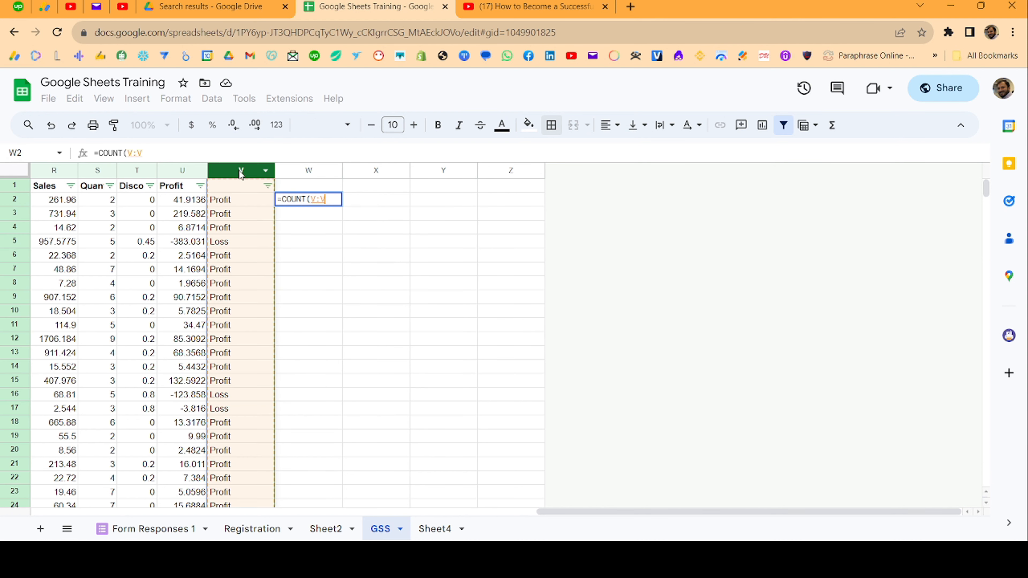
key("Return")
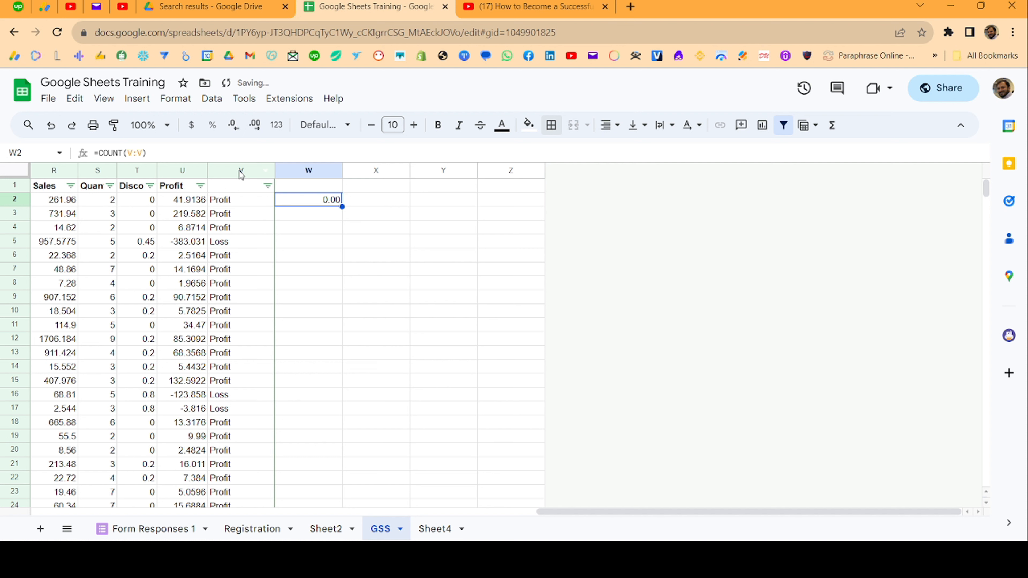
Step: Enter =COUNTA(V:V) in X2 to count the text entries of the Profit/Loss column
key("Right")
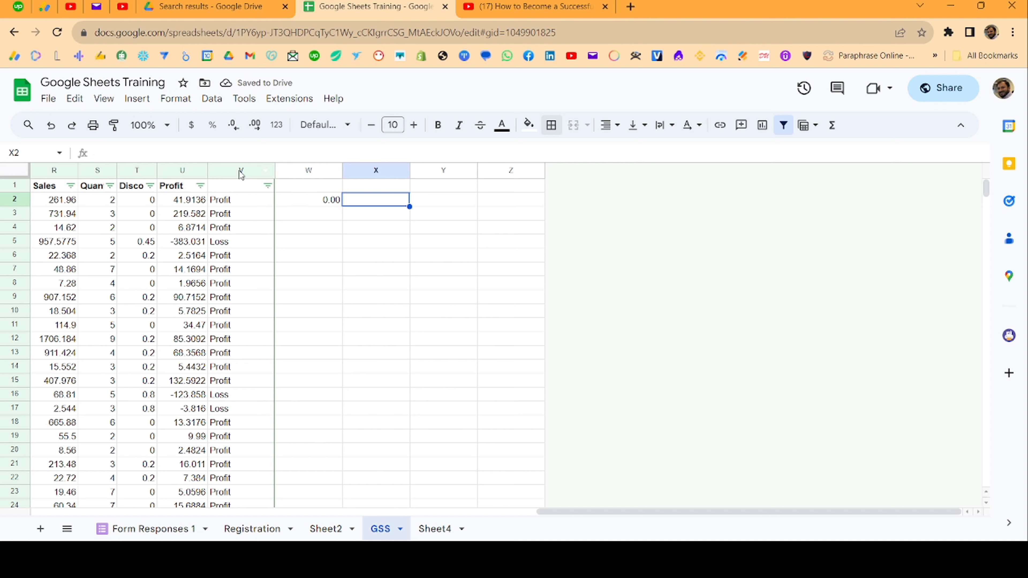
type("=coi")
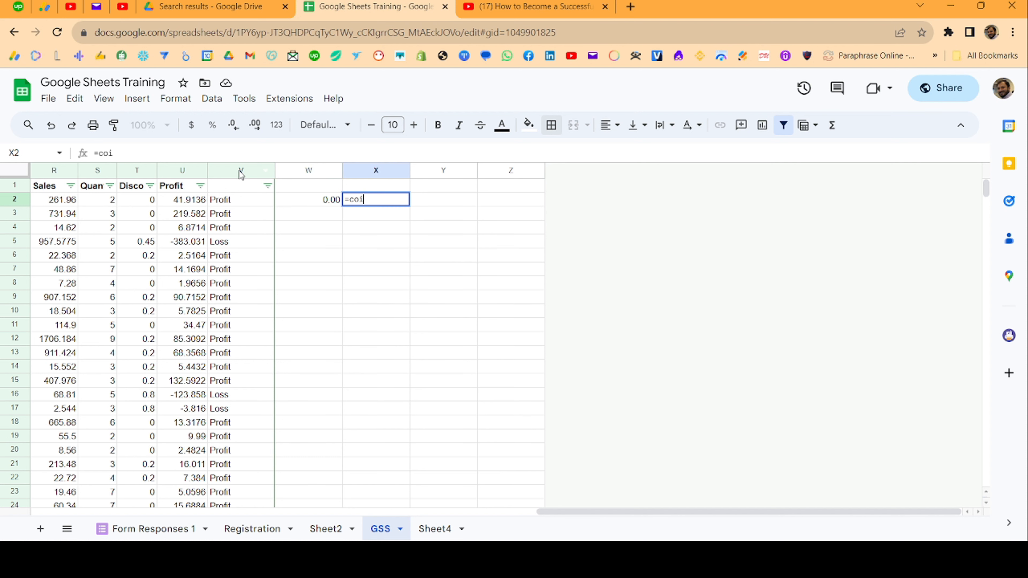
key("BackSpace")
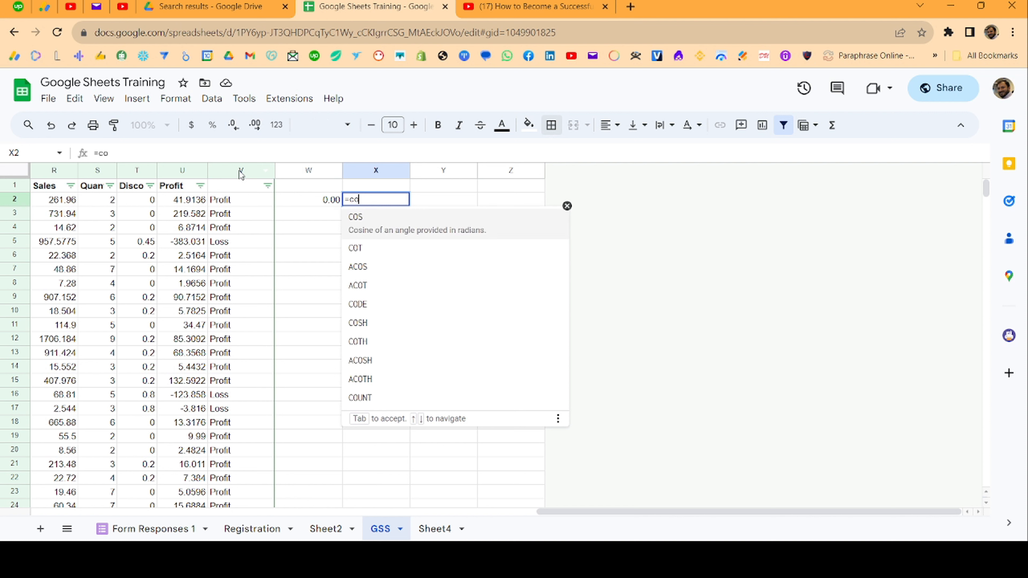
type("unt")
key("Down")
key("Tab")
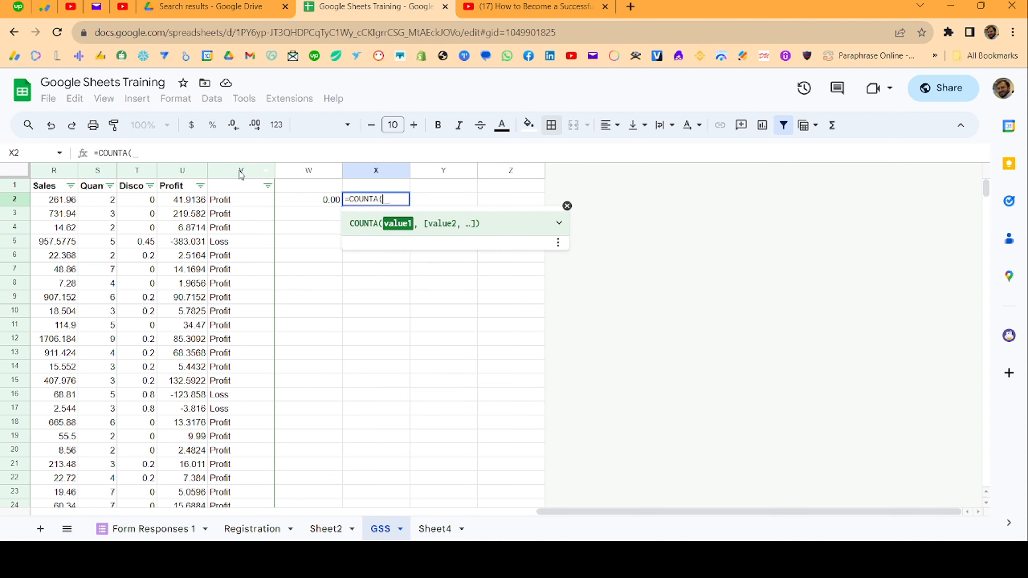
left_click(241, 173)
key("Return")
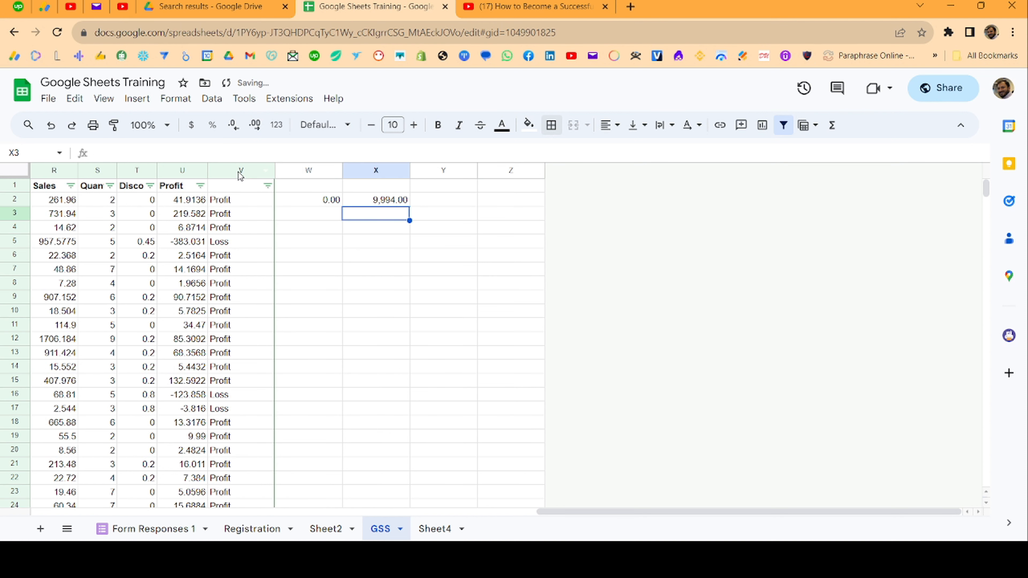
key("Up")
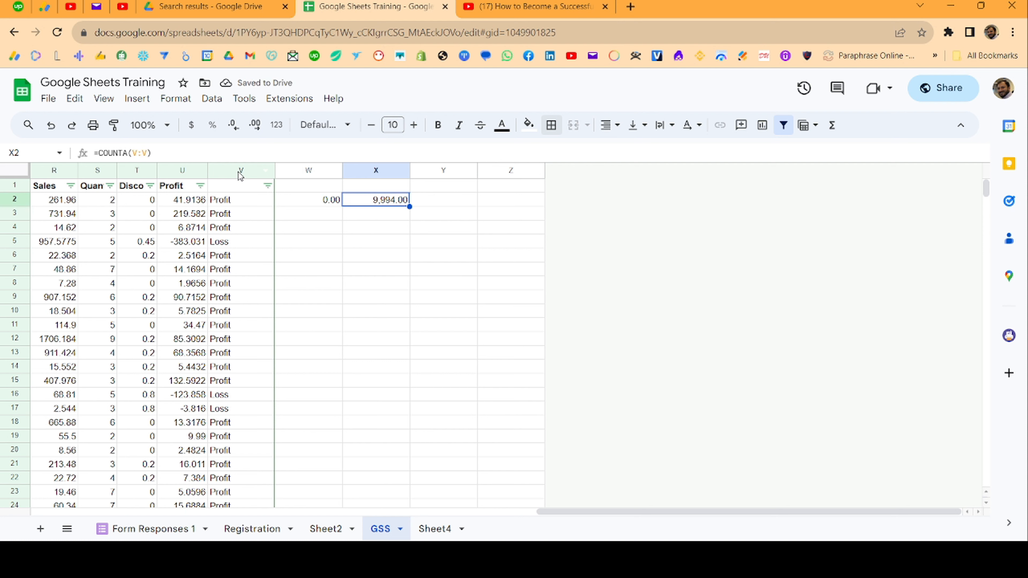
Step: Change the W2 formula to =COUNT(R:R) so it counts the numeric Sales column
left_click(290, 204)
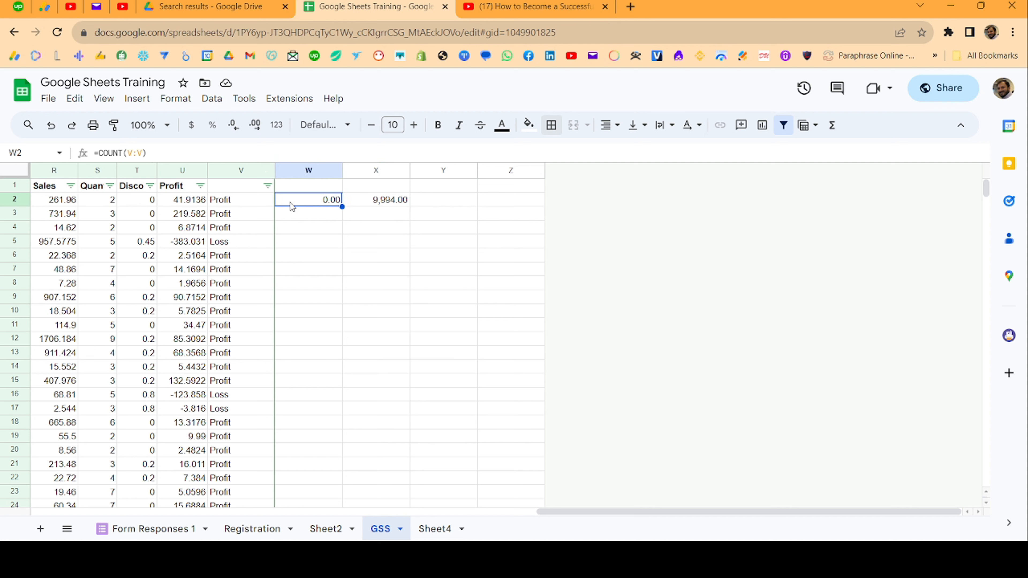
double_click(130, 152)
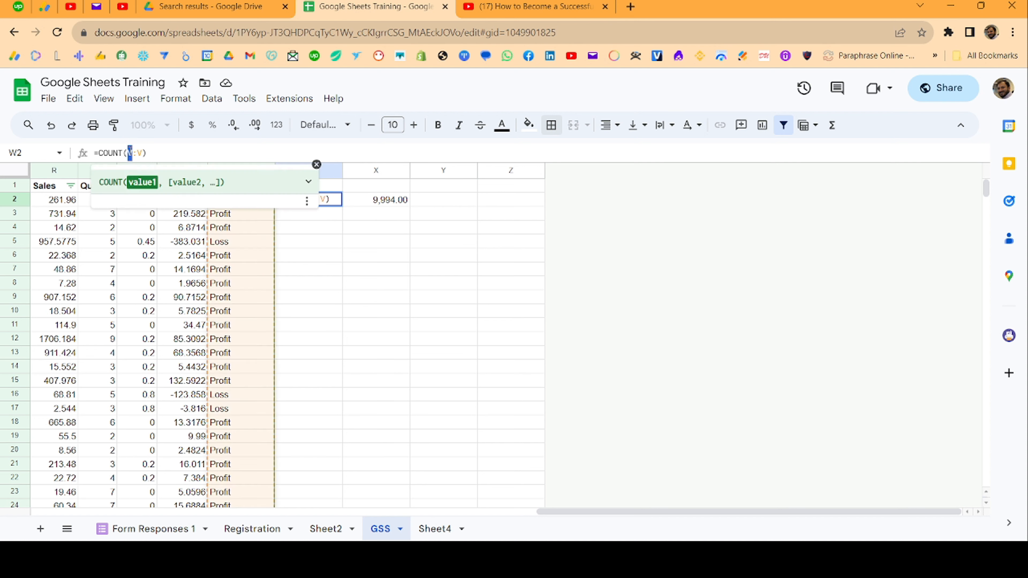
type("r")
double_click(139, 153)
type("r")
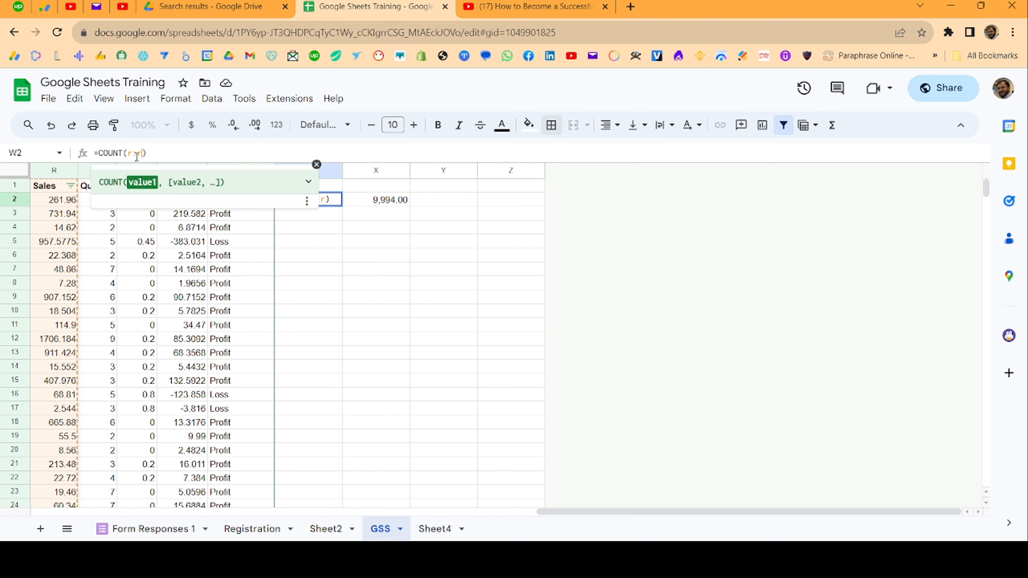
key("Return")
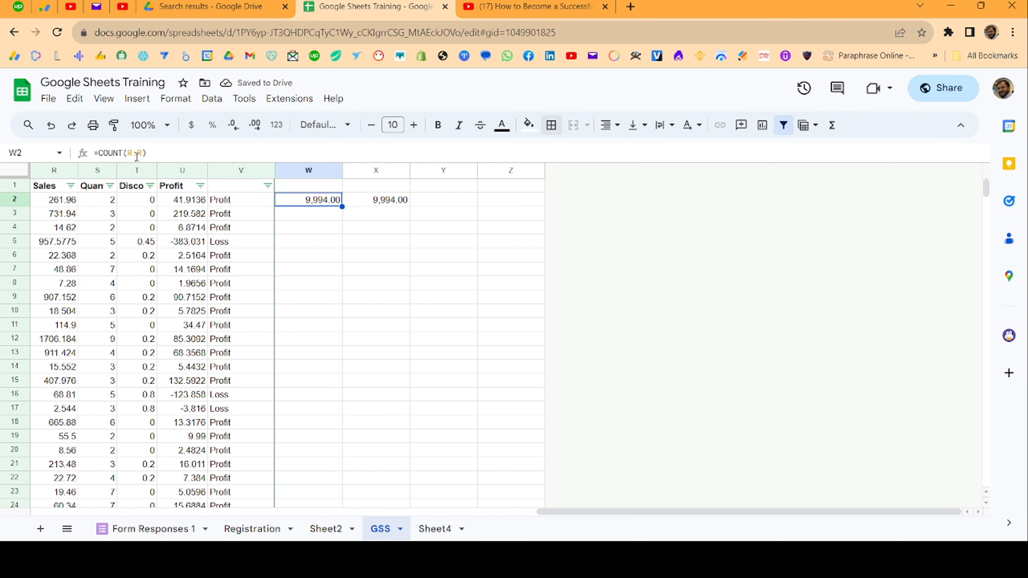
Step: Review the COUNTA formula in X2 and select the entire Profit/Loss column V
key("Right")
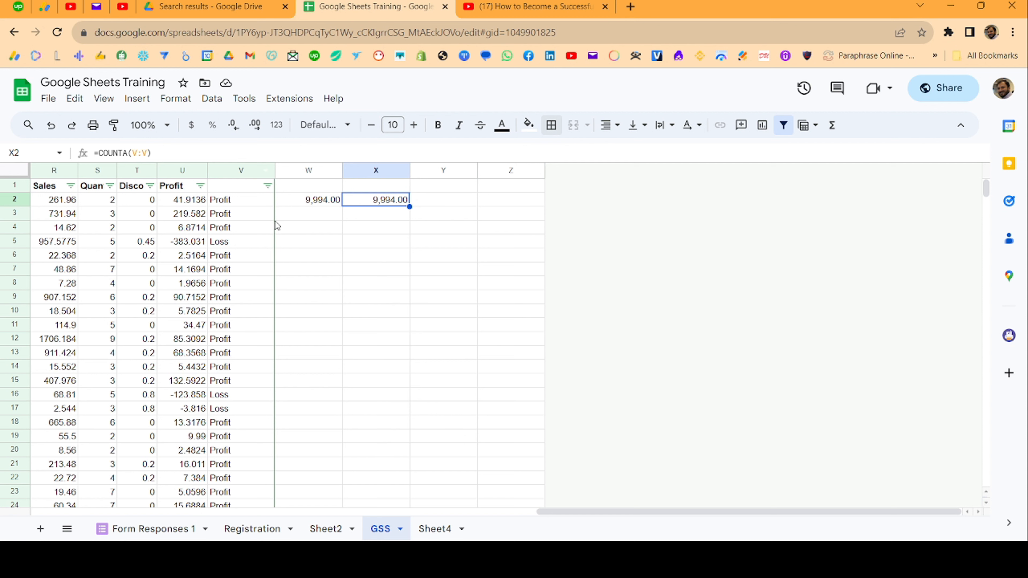
left_click(318, 243)
left_click(351, 259)
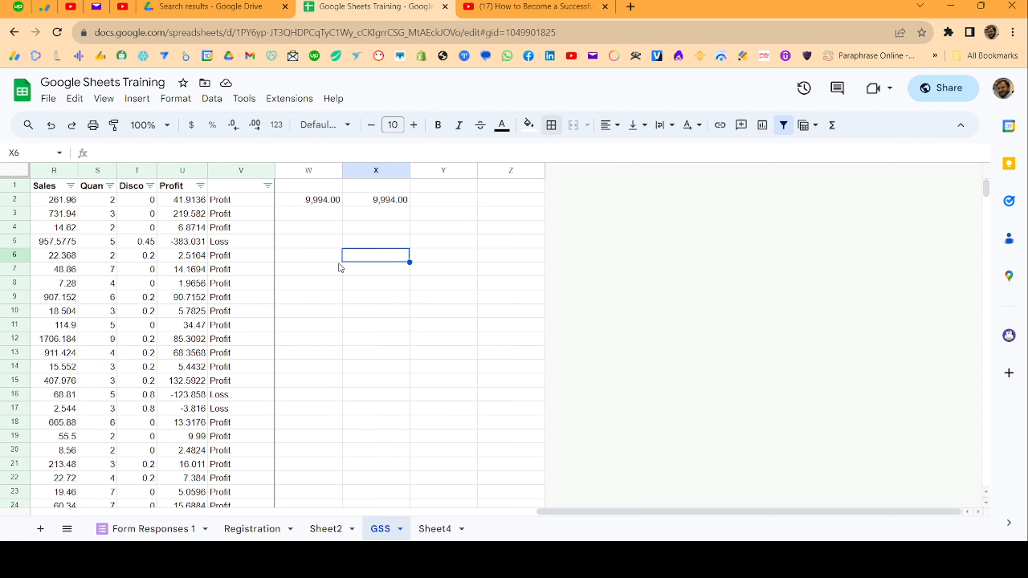
left_click(226, 172)
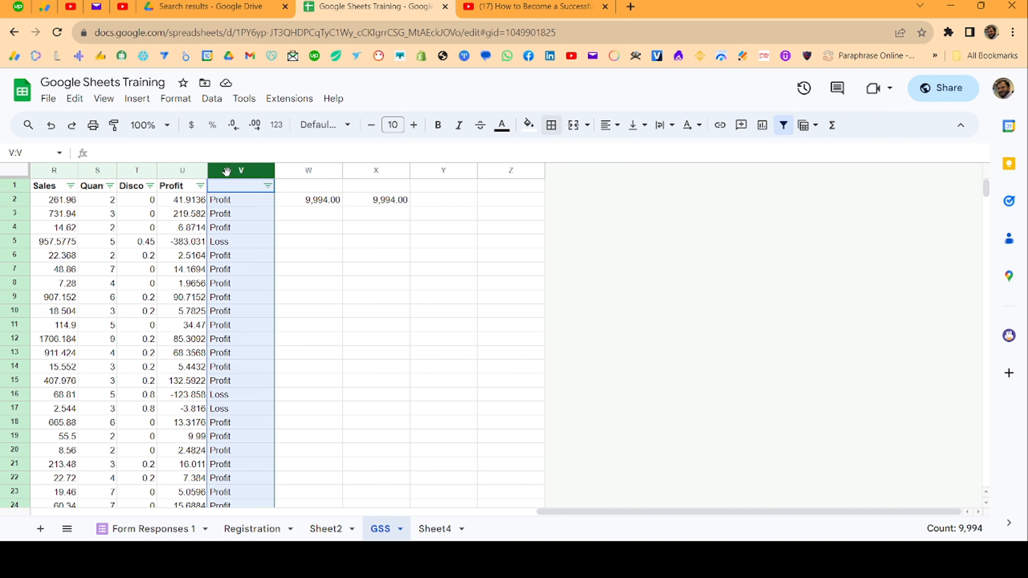
Step: Enter the label Profit in cell W6 of the GSS sheet
left_click(338, 255)
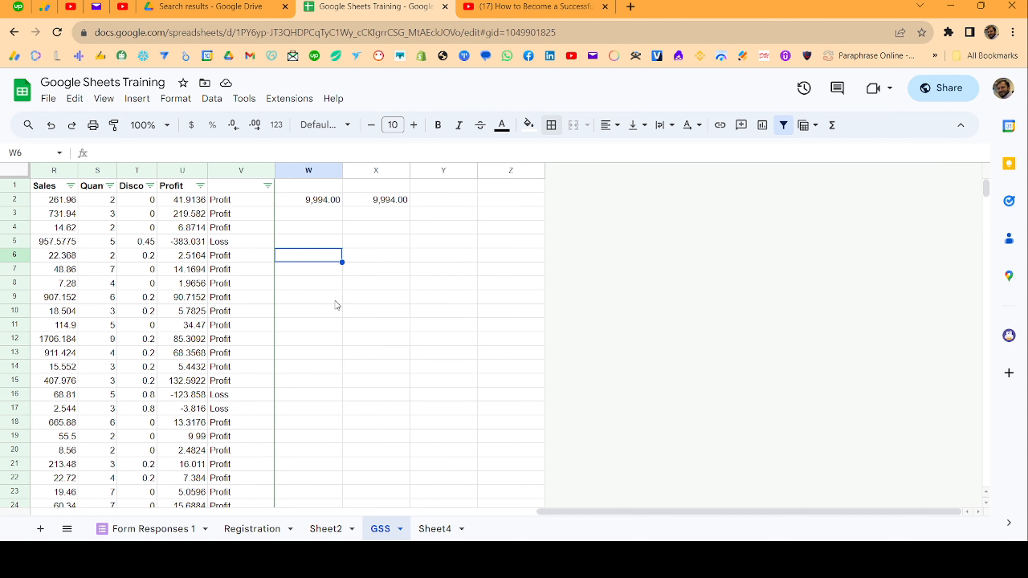
type("Profi")
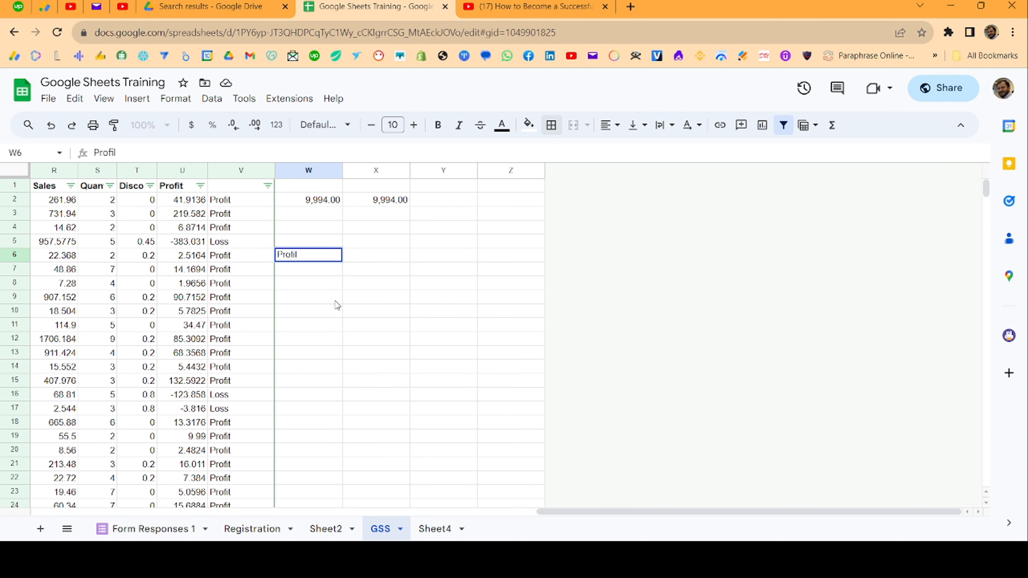
key("Return")
Step: Enter =COUNTIF(V:V,W6) in X6 to count the Profit rows in column V
key("Up")
key("Right")
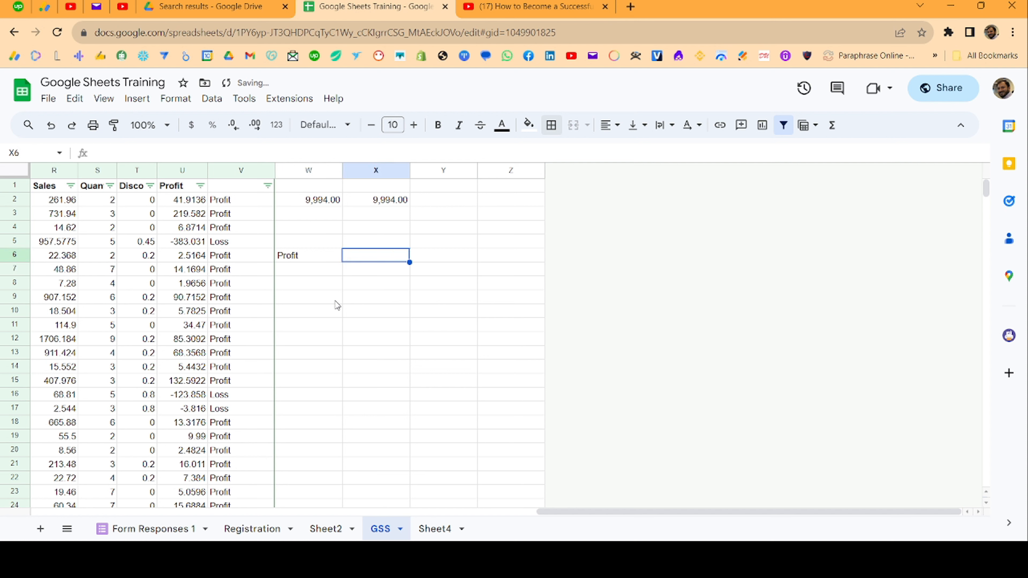
type("=coun")
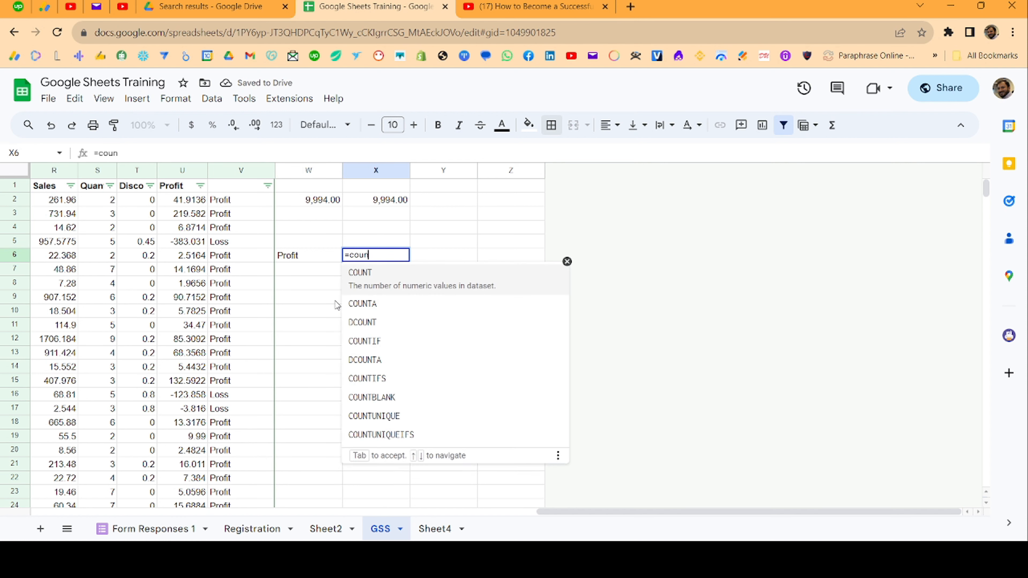
key("Down")
key("Down")
key("Down")
key("Tab")
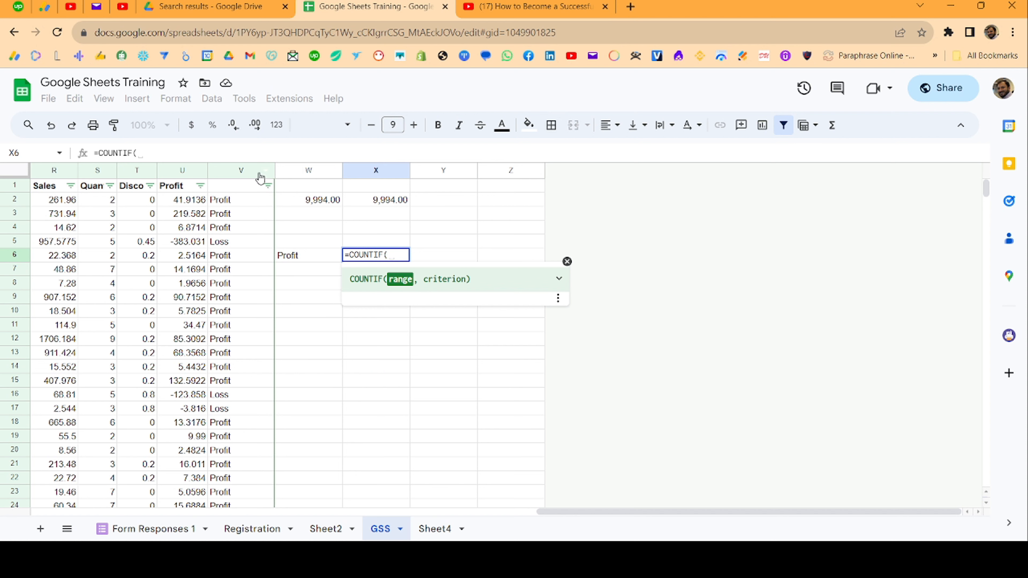
left_click(236, 172)
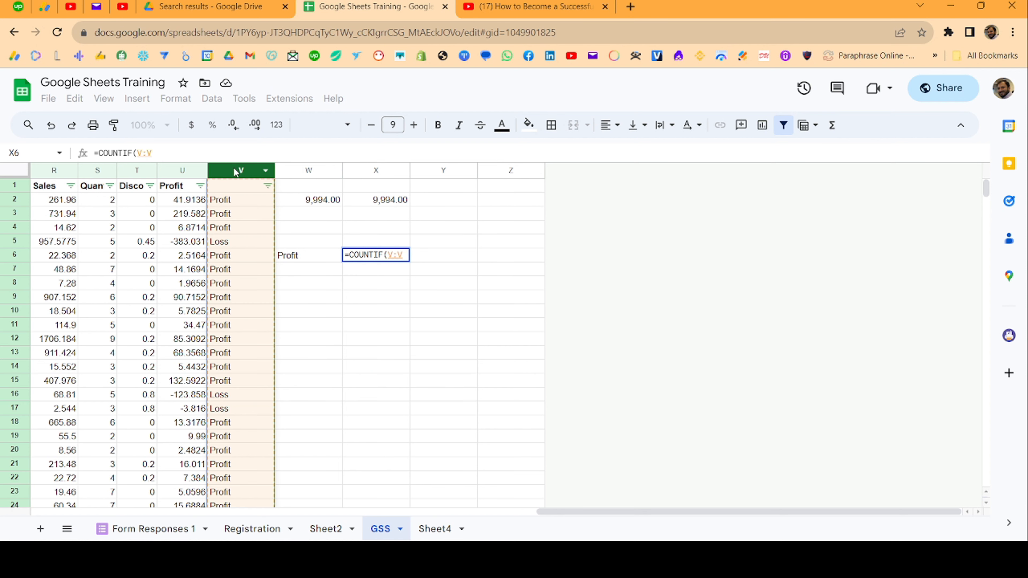
type(",")
key("Left")
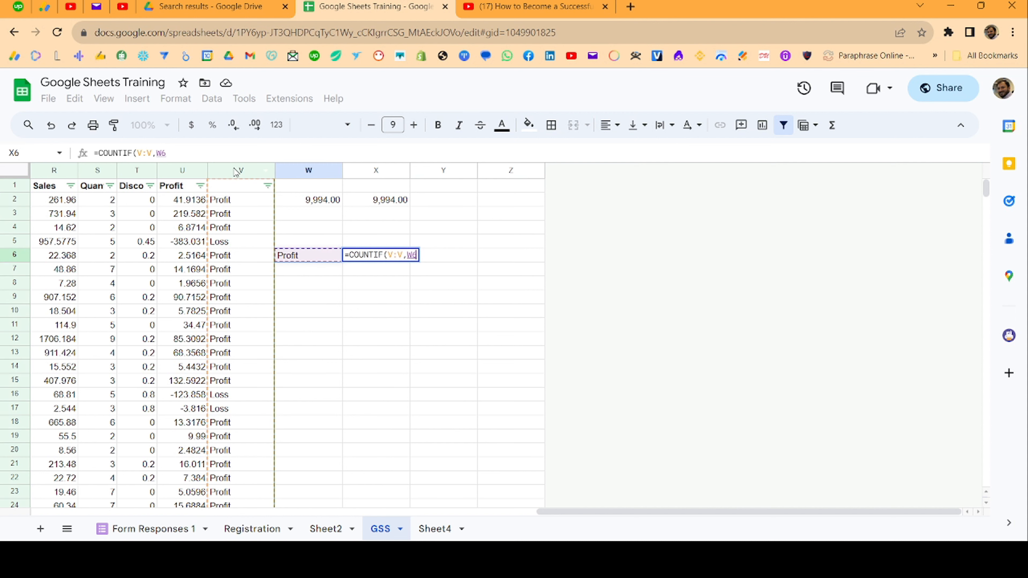
key("Return")
key("Up")
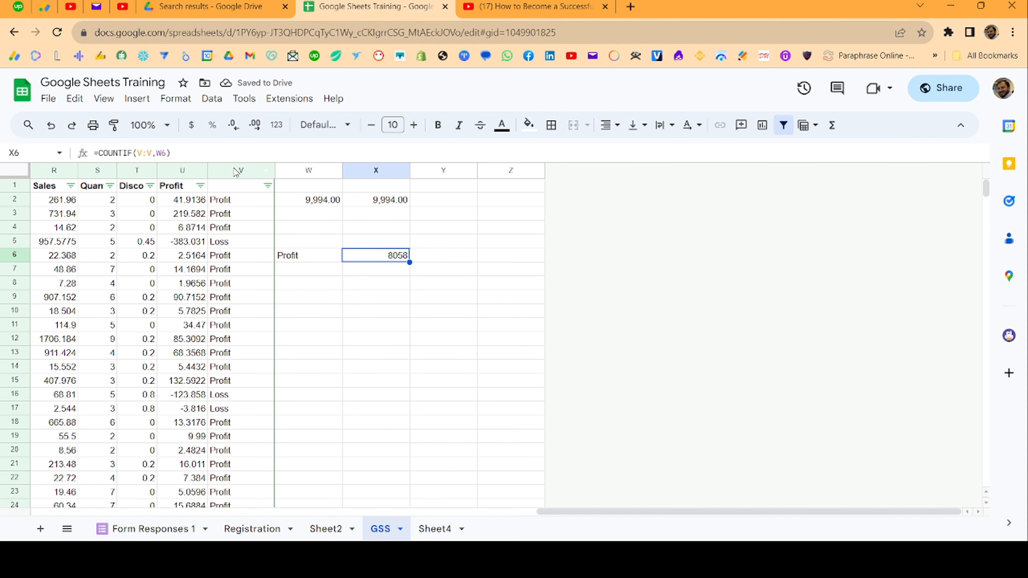
Step: Enter the label Loss in W7, fill the COUNTIF formula down to X7, and select X6:X7 to check their sum
key("Down")
key("Left")
type("Loss")
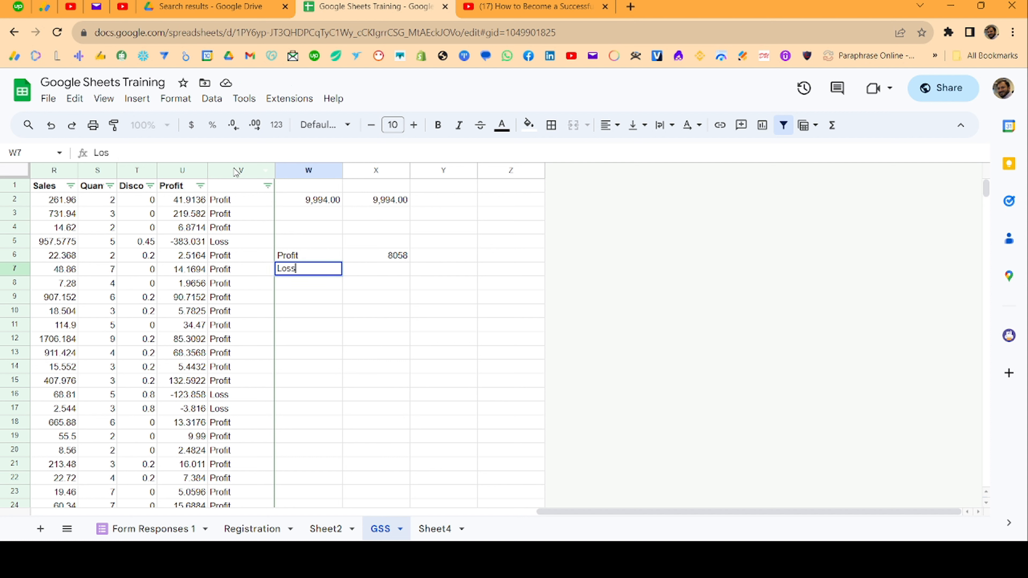
key("Tab")
key("ctrl+d")
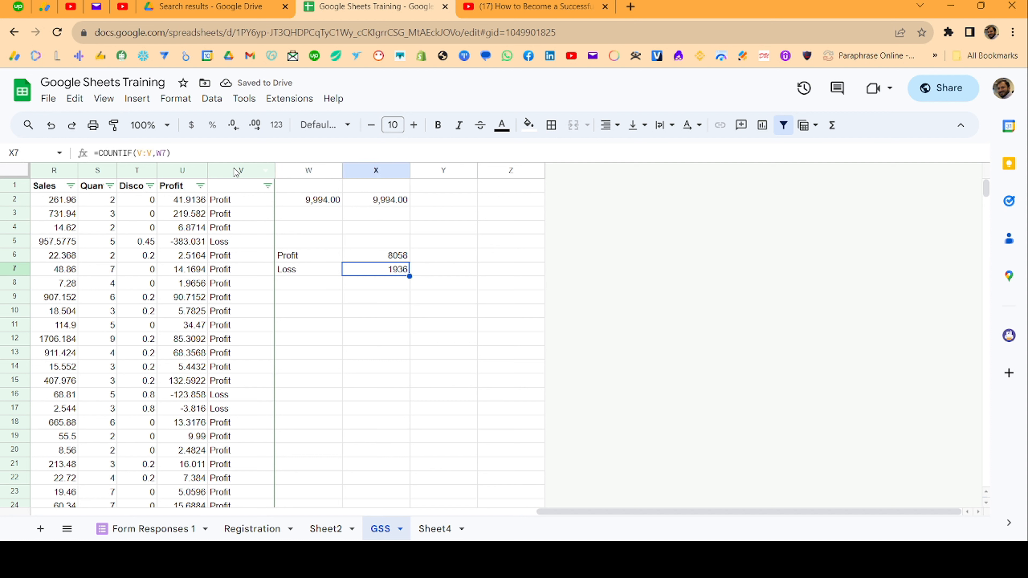
key("shift+Up")
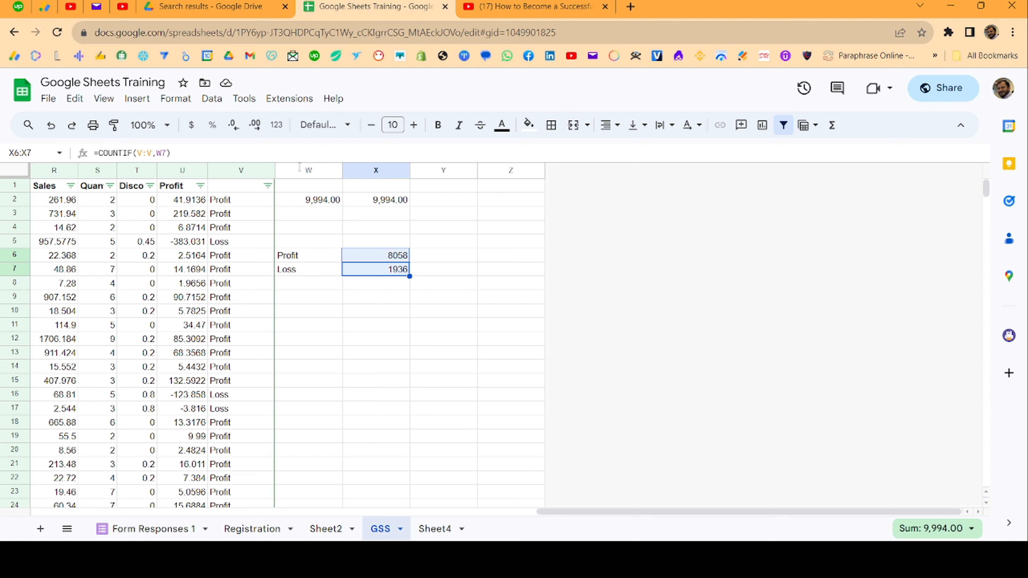
Step: Change the X7 formula to =COUNTIFS(V:V,W7)
left_click(135, 153)
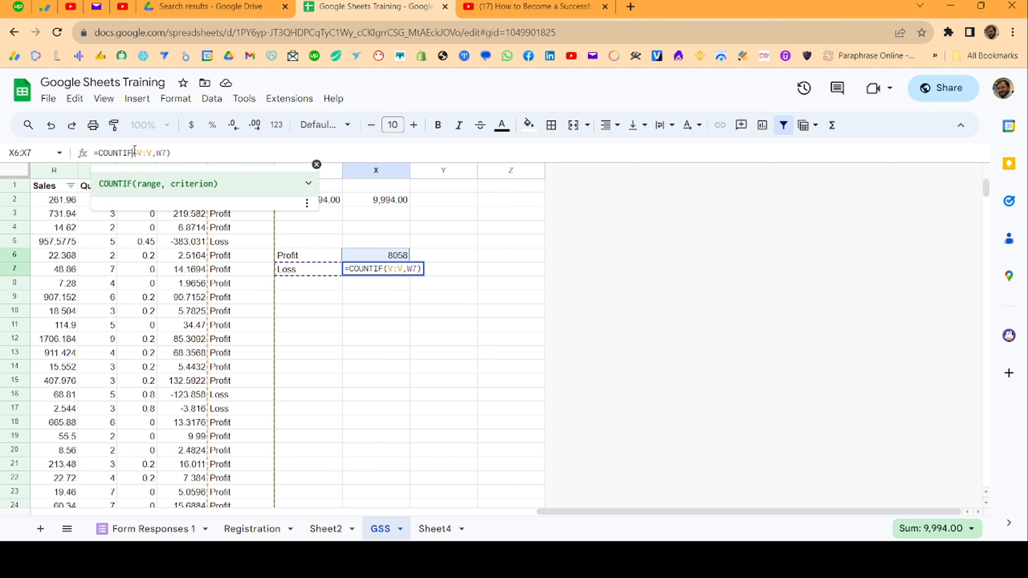
type("S")
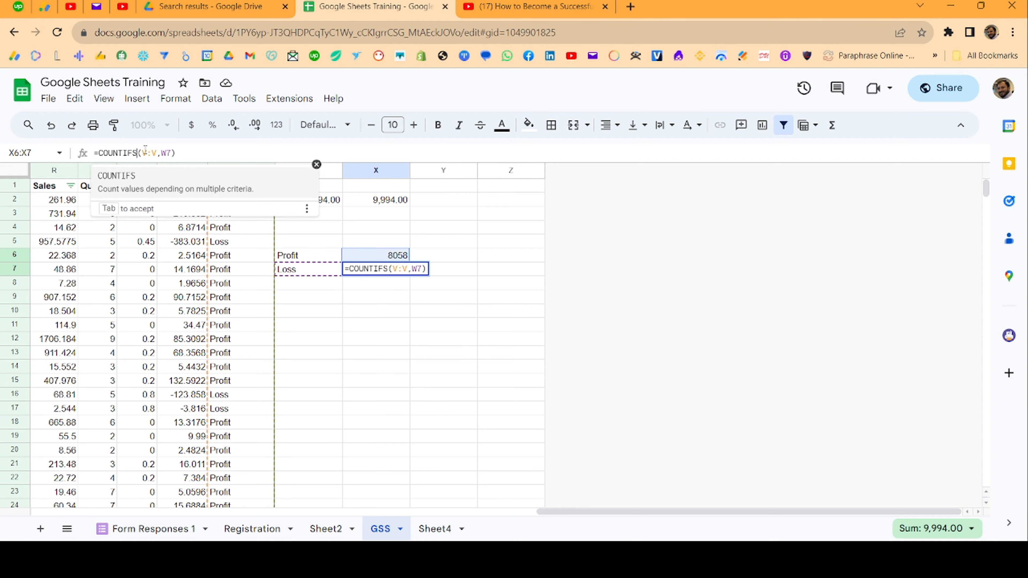
left_click(145, 153)
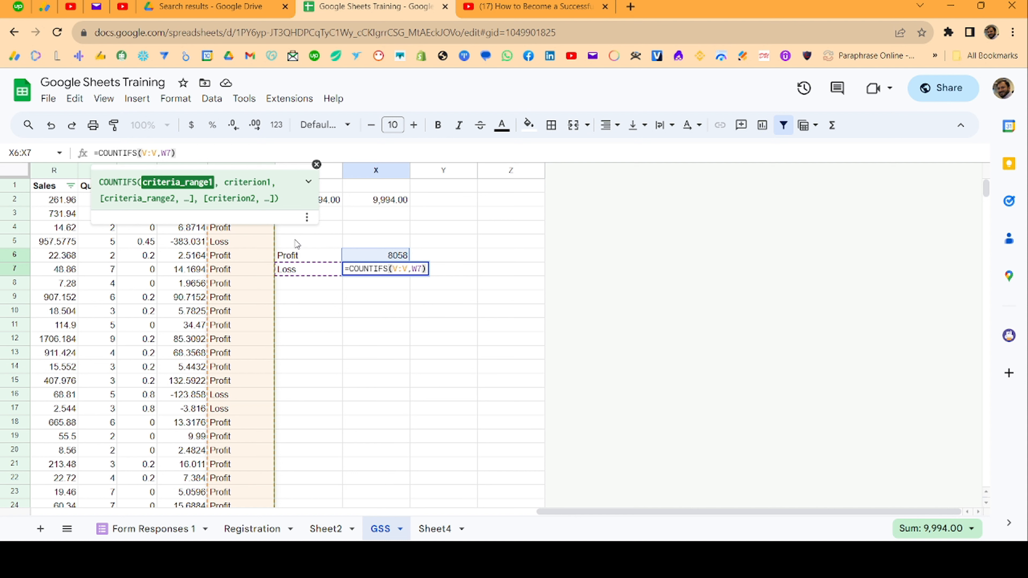
key("Return")
key("Up")
key("Down")
key("Down")
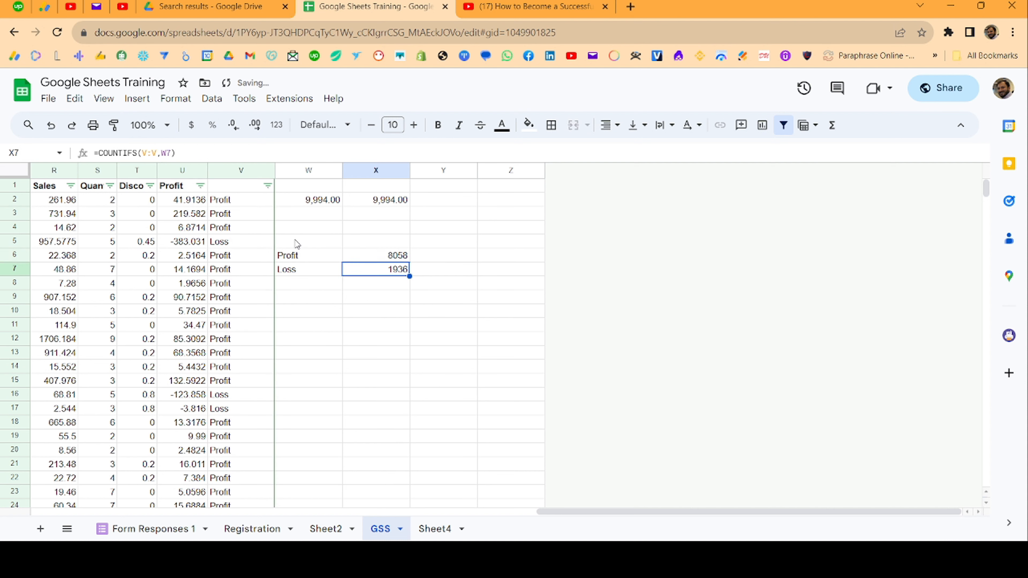
Step: Copy the COUNTIFS formula from X7 into X6 so it reads =COUNTIFS(V:V,W6)
key("Up")
key("Down")
key("Up")
key("ctrl+v")
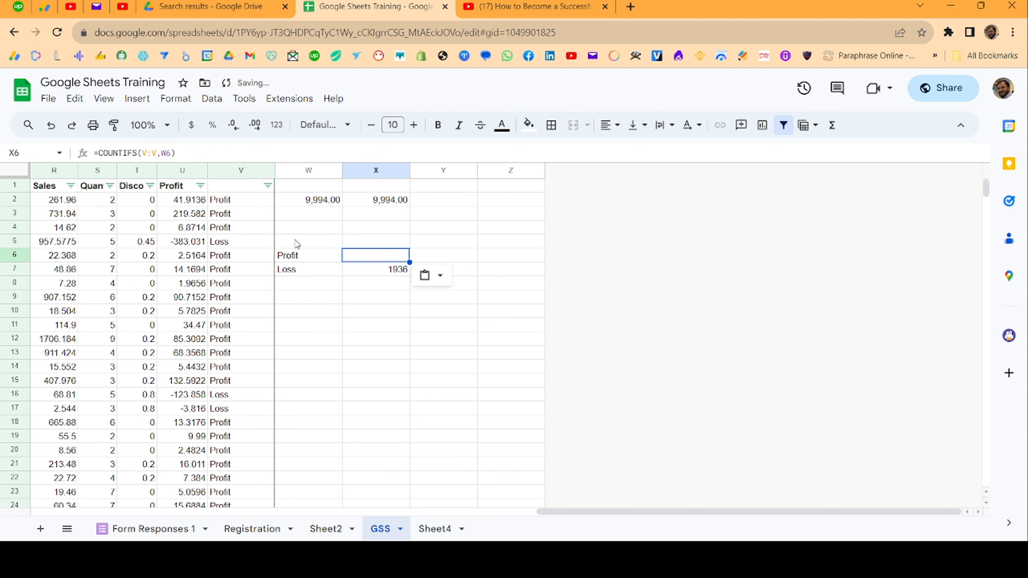
key("Down")
key("Up")
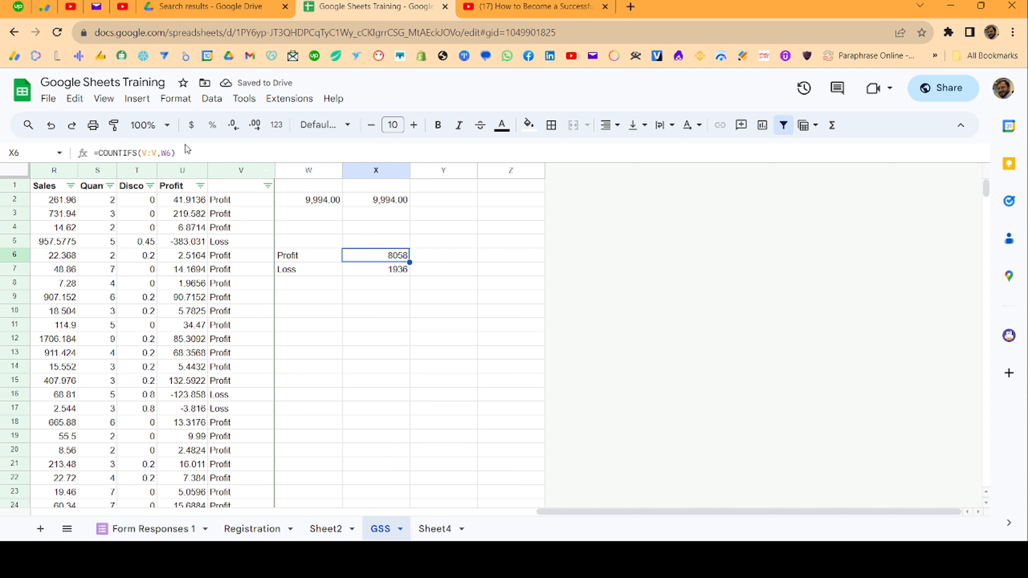
Step: Try to add a discount condition to the X6 formula as =COUNTIFS(V:V,W6,T:T>0.5)
left_click(169, 154)
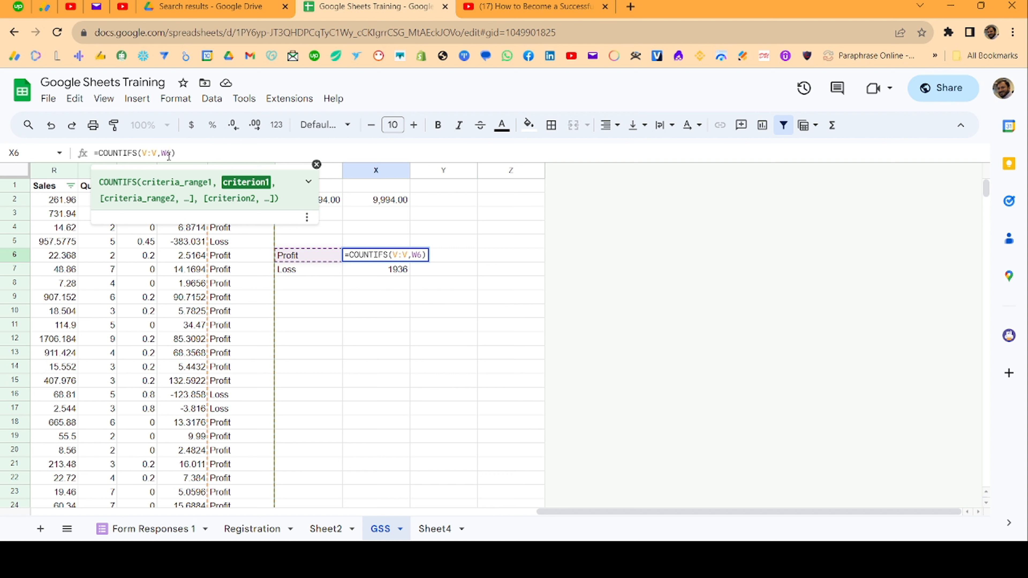
type(",")
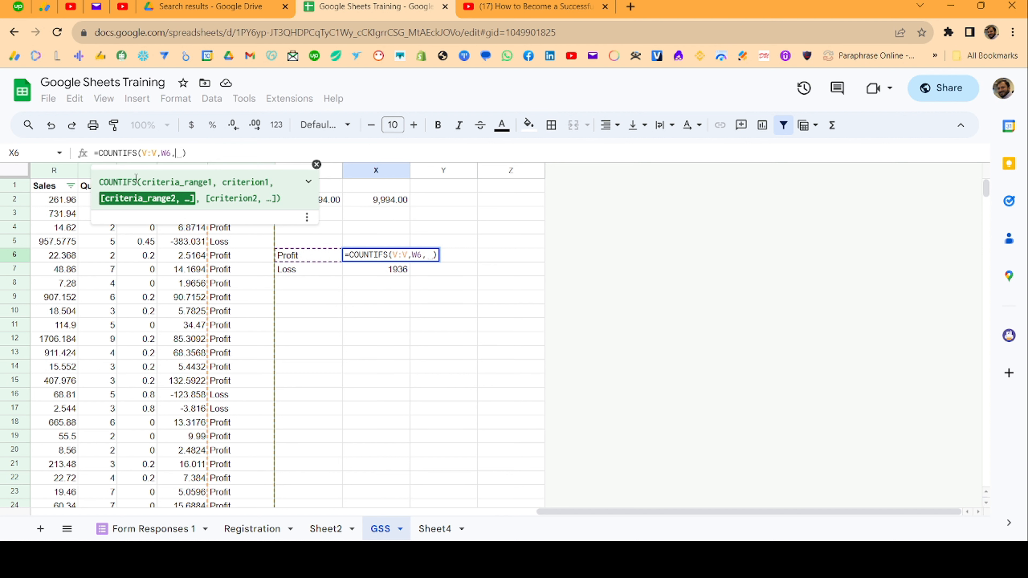
left_click(317, 164)
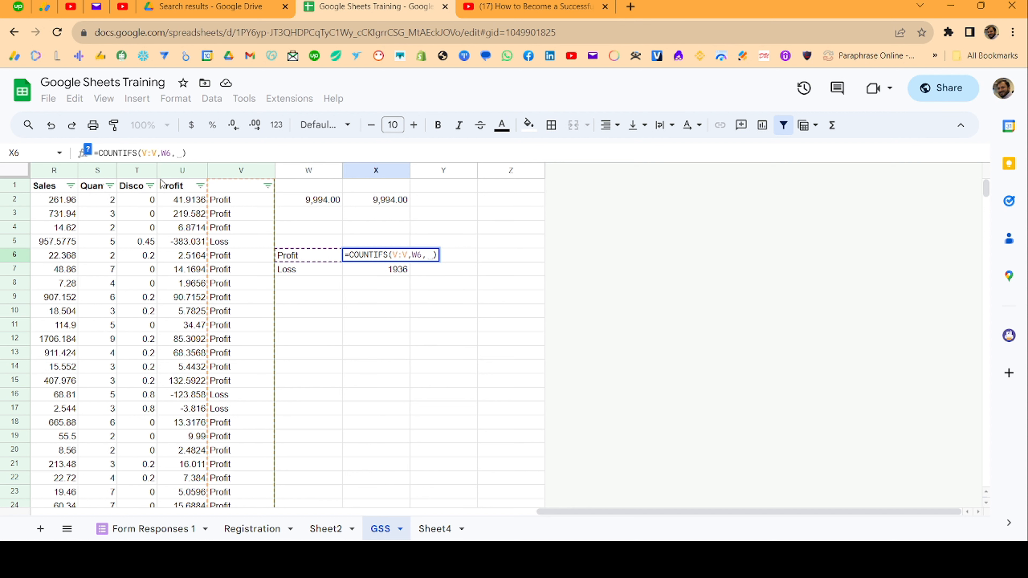
left_click(138, 171)
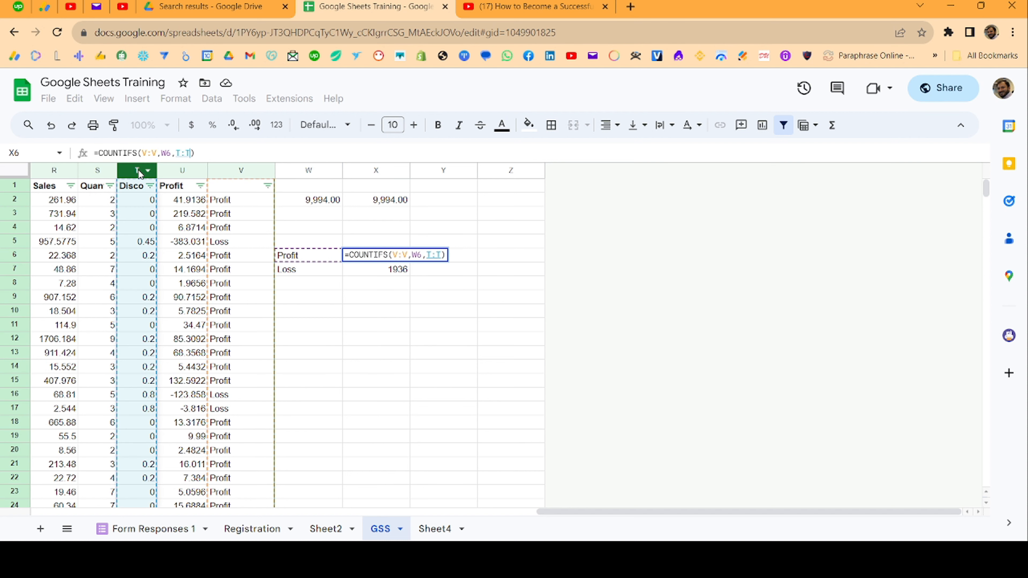
type(">")
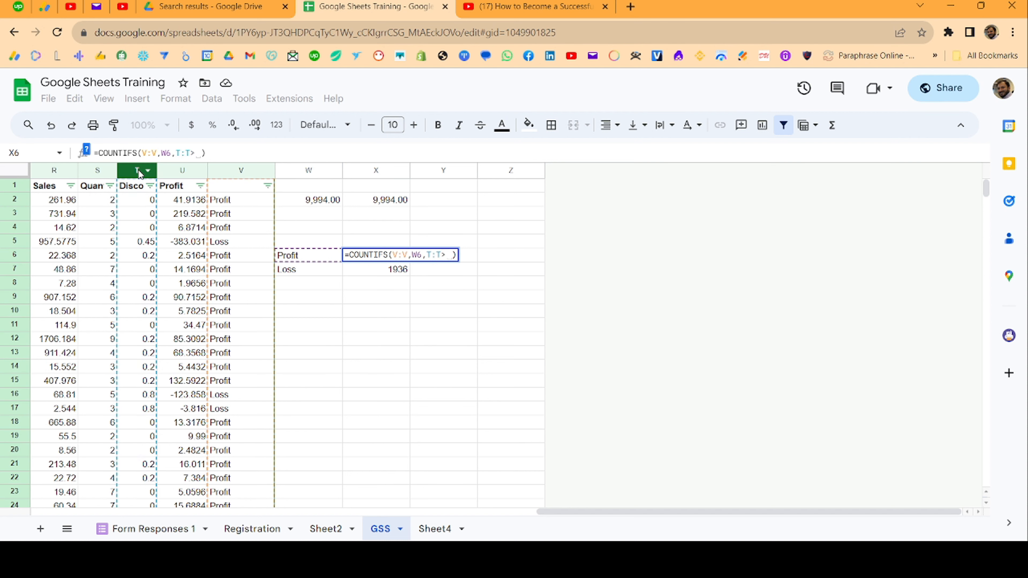
type(".")
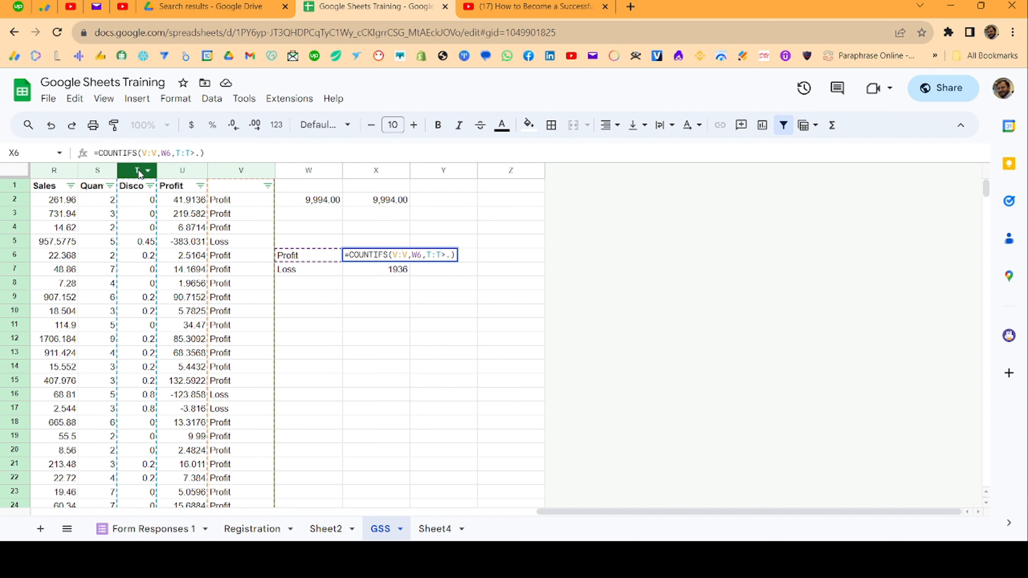
type("5")
key("Up")
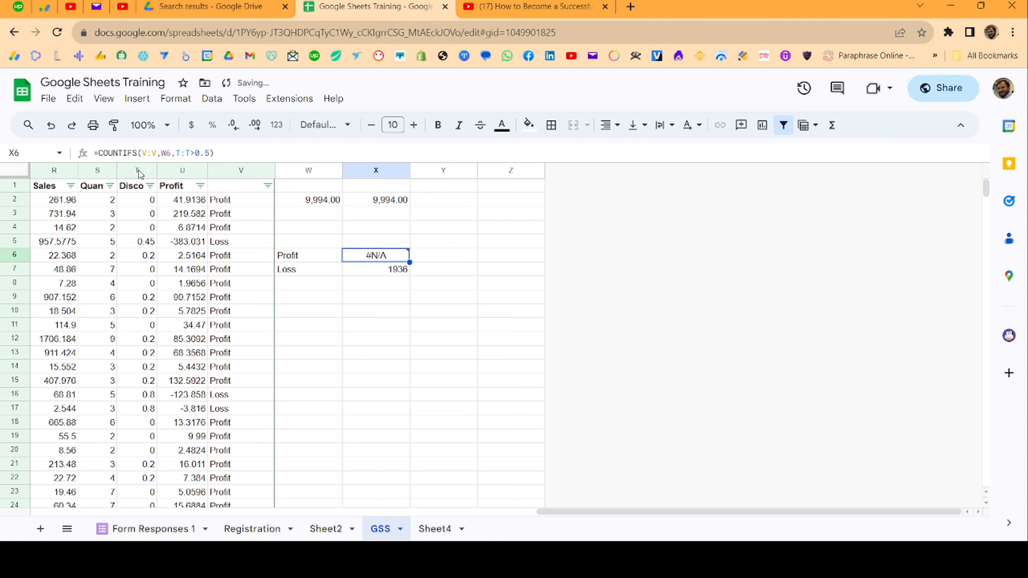
Step: Correct the discount criterion in X6 so the formula reads =COUNTIFS(V:V,W6,T:T,">"&0.5)
left_click(197, 154)
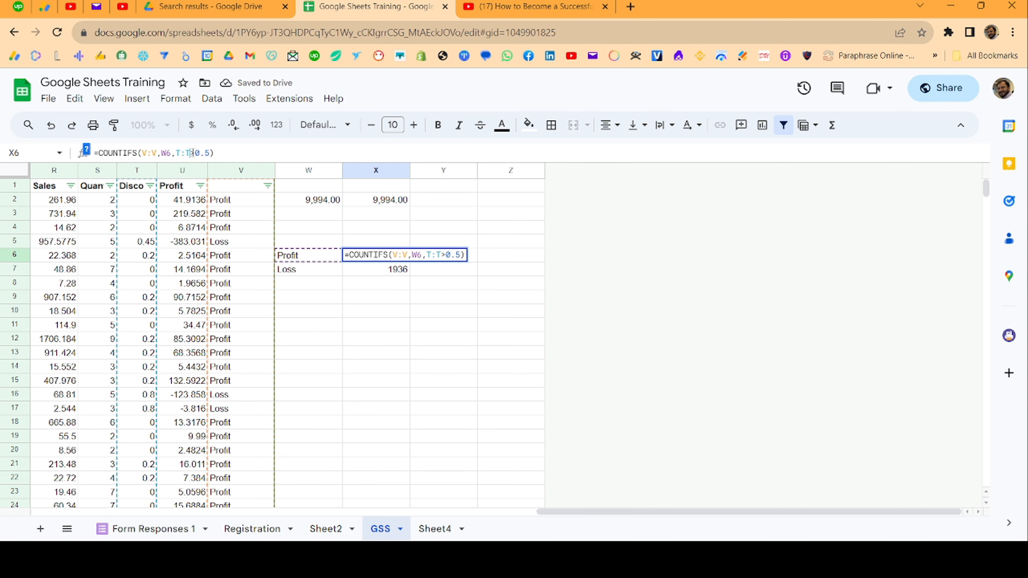
left_click(194, 154)
type(",")
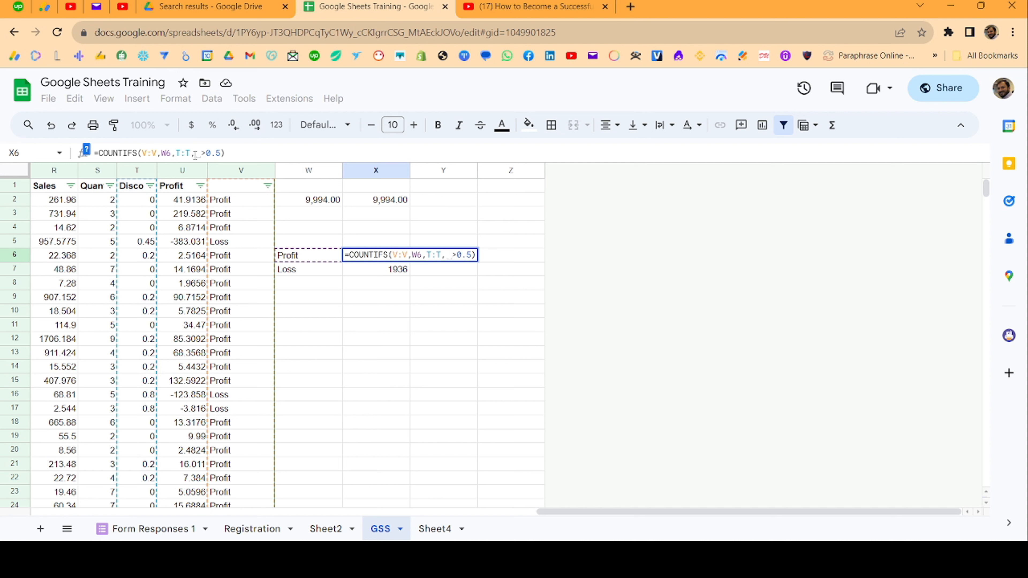
key("End")
key("Left")
type("\">")
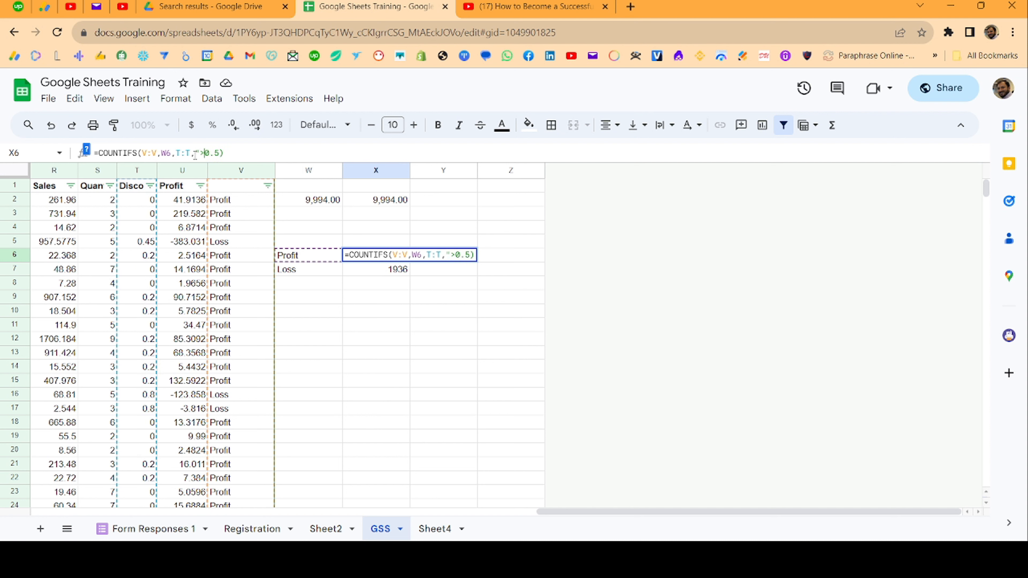
type("\"&")
key("Return")
key("Up")
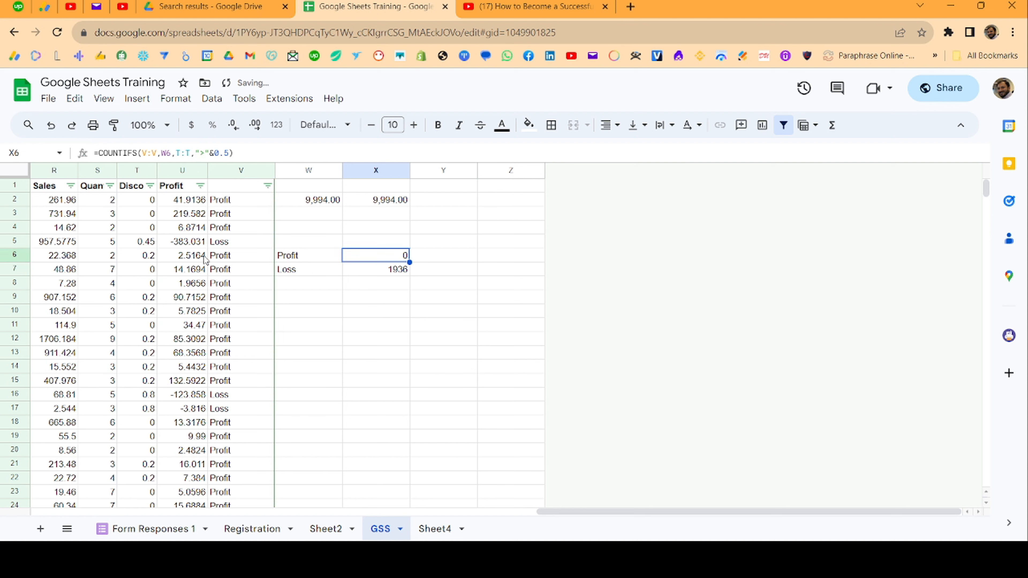
Step: Fill the two-criteria COUNTIFS formula down to X7 for the Loss row and compare it with X6
key("Down")
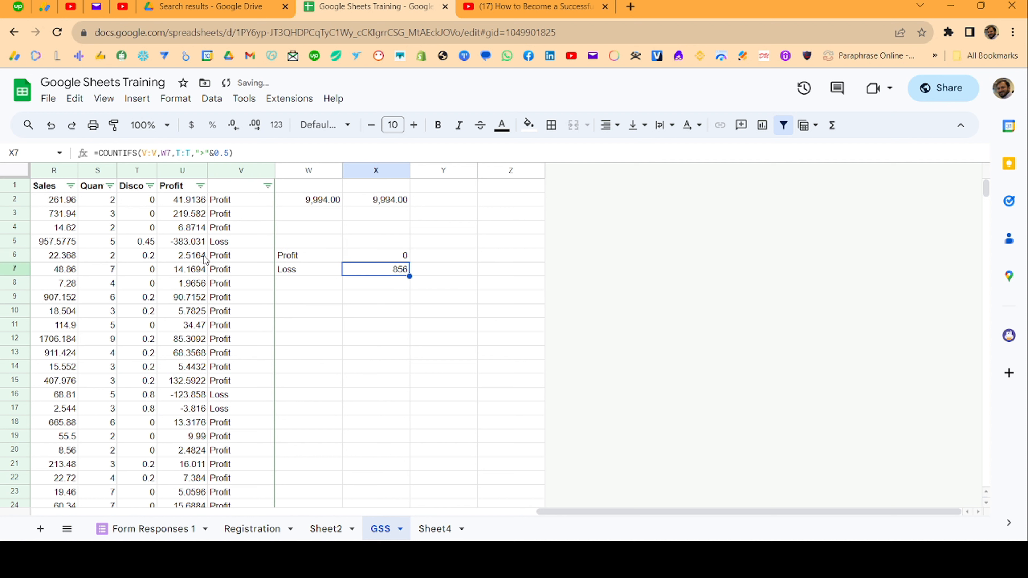
key("Up")
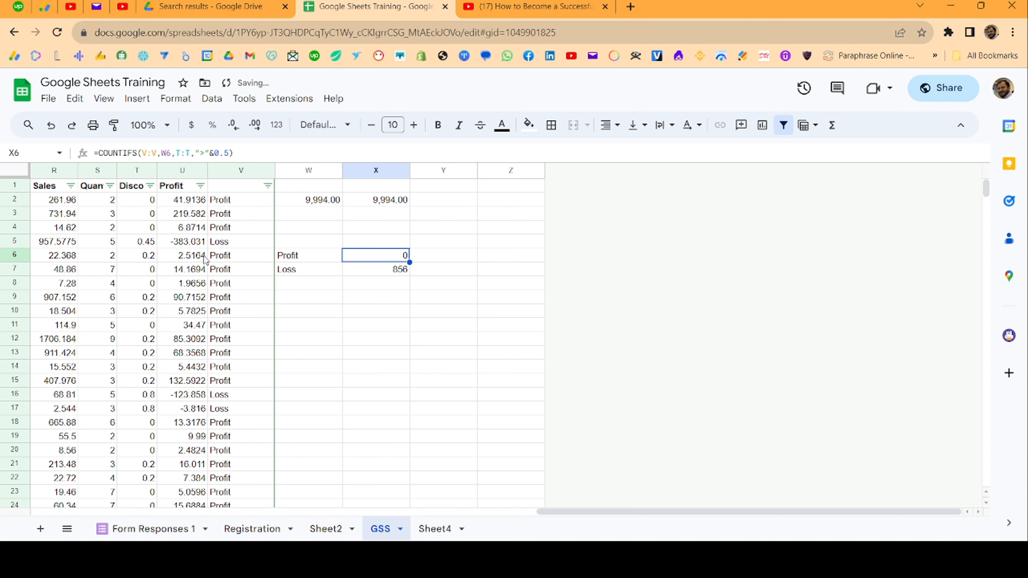
key("Down")
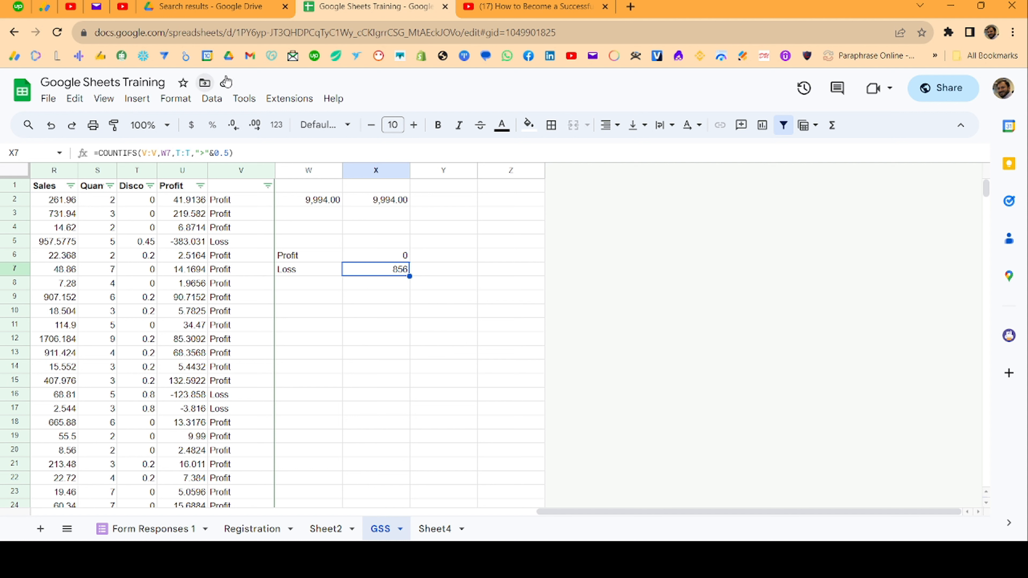
Step: Format the entire Discount column T as percentages and deselect it
left_click(142, 171)
right_click(143, 171)
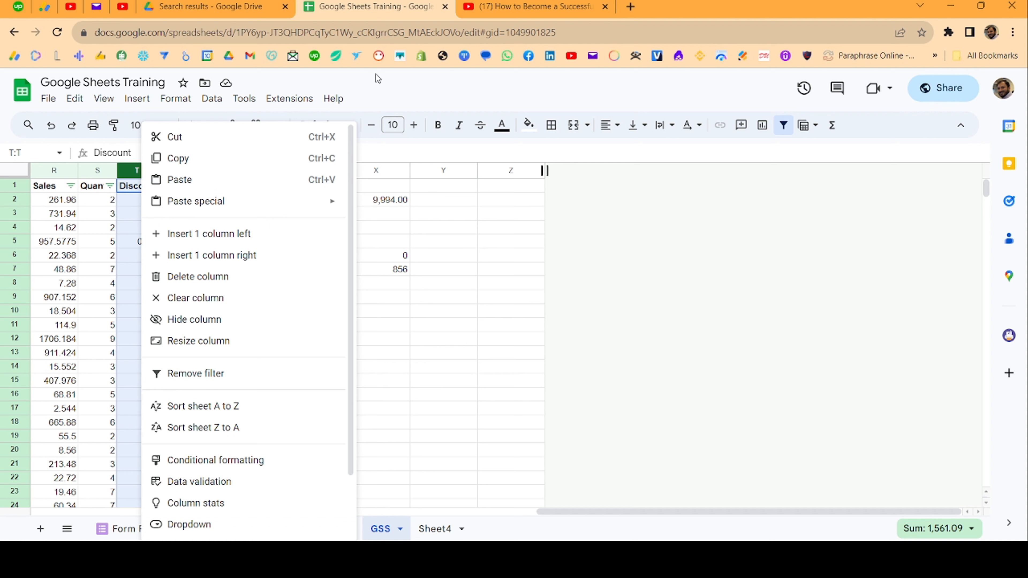
left_click(410, 86)
left_click(212, 126)
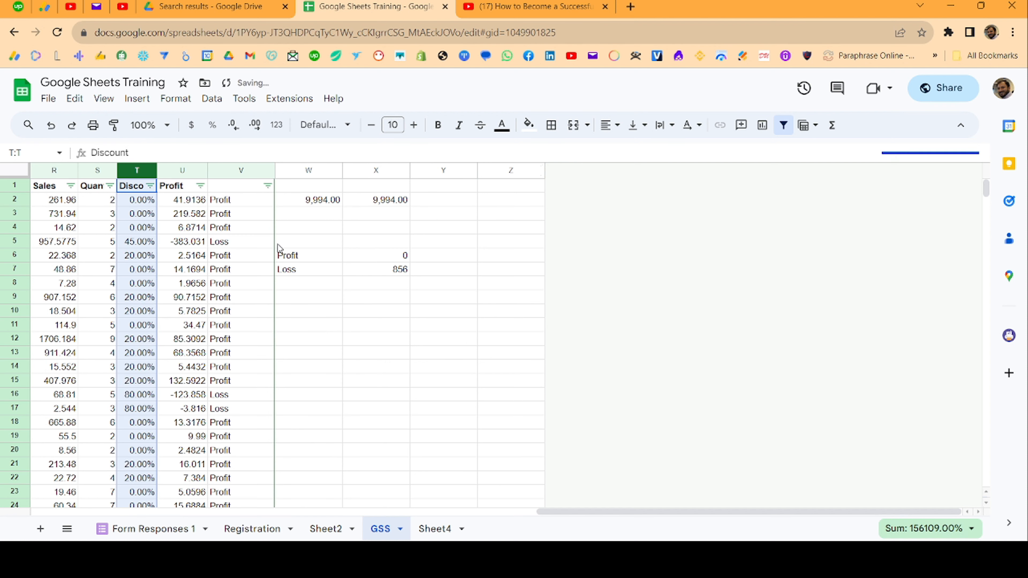
left_click(350, 243)
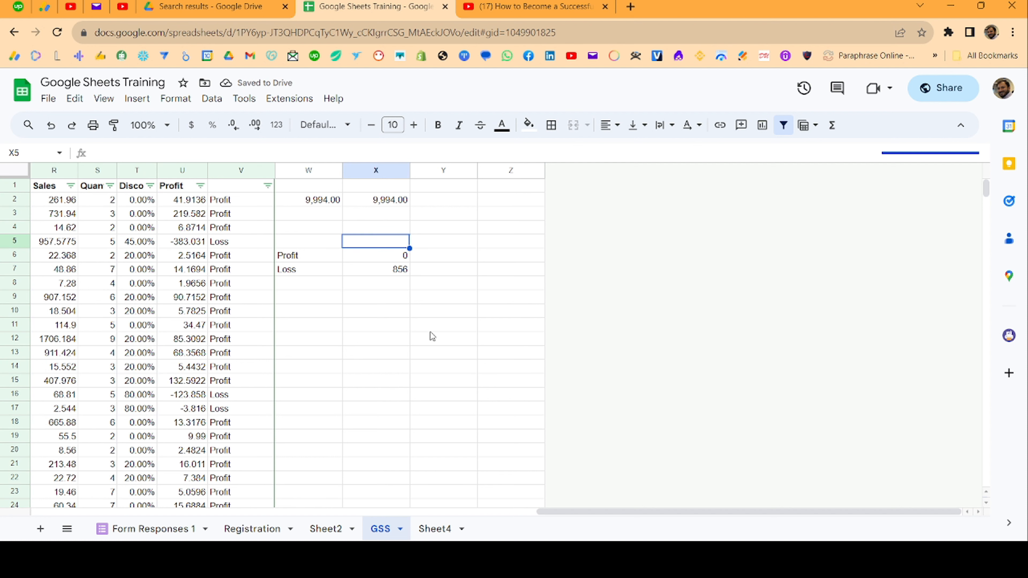
left_click_drag(442, 298, 443, 283)
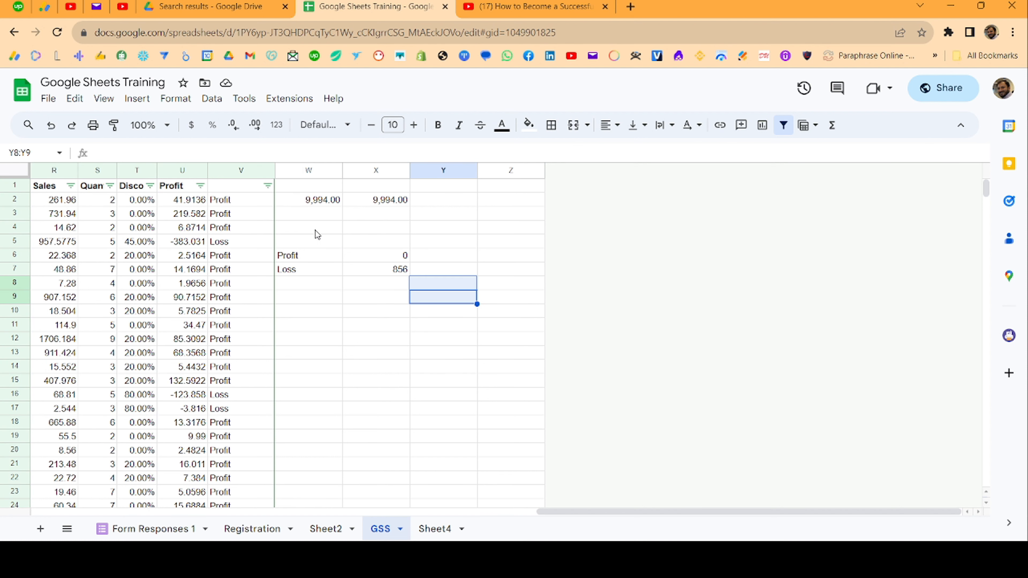
Step: Browse the COUNT-family functions suggested for a formula starting with =coun in W4, and discard the entry
left_click(318, 228)
type("=coun")
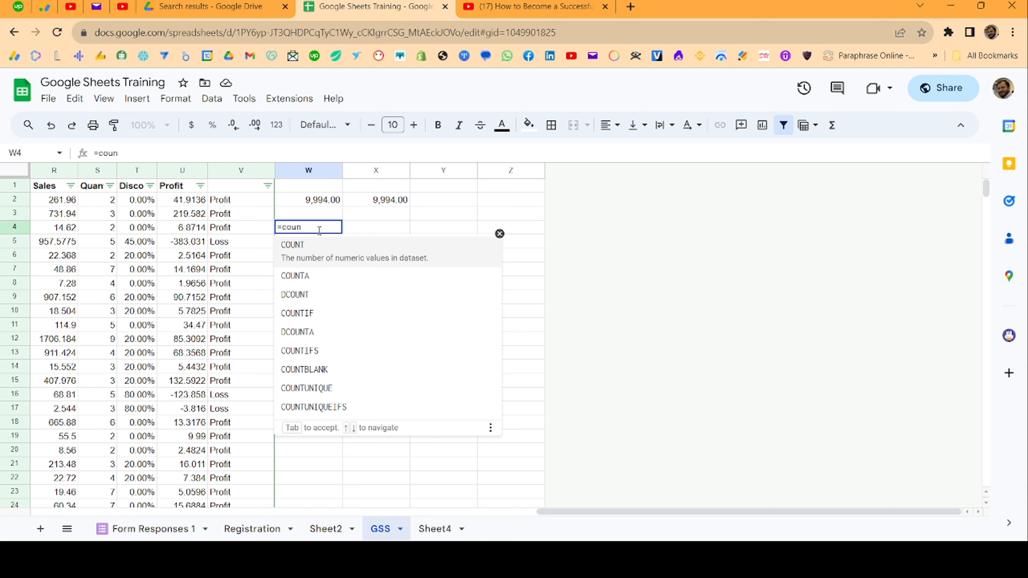
key("Down")
key("Down")
key("Down")
key("Down")
key("Down")
key("Down")
key("Down")
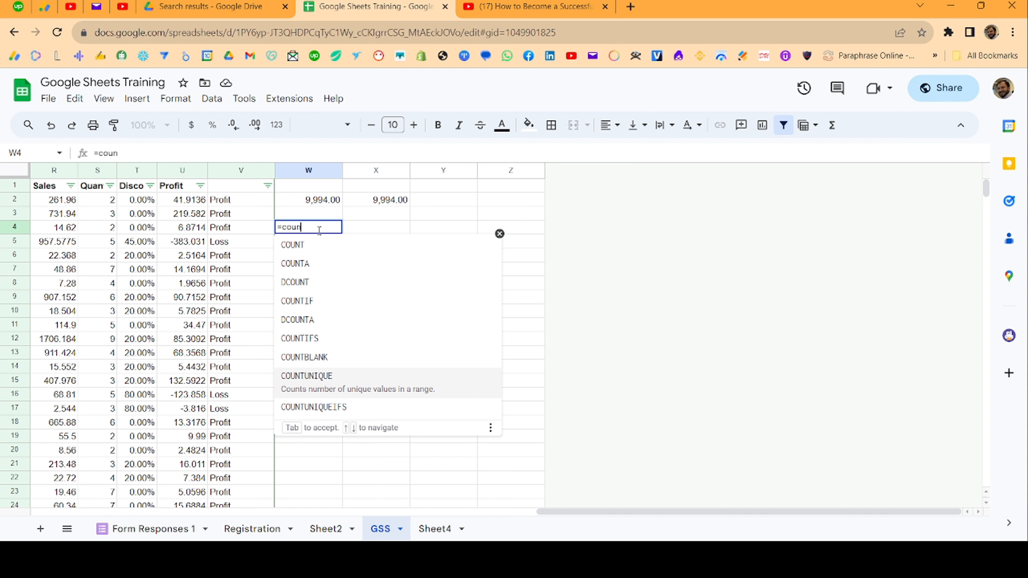
key("Down")
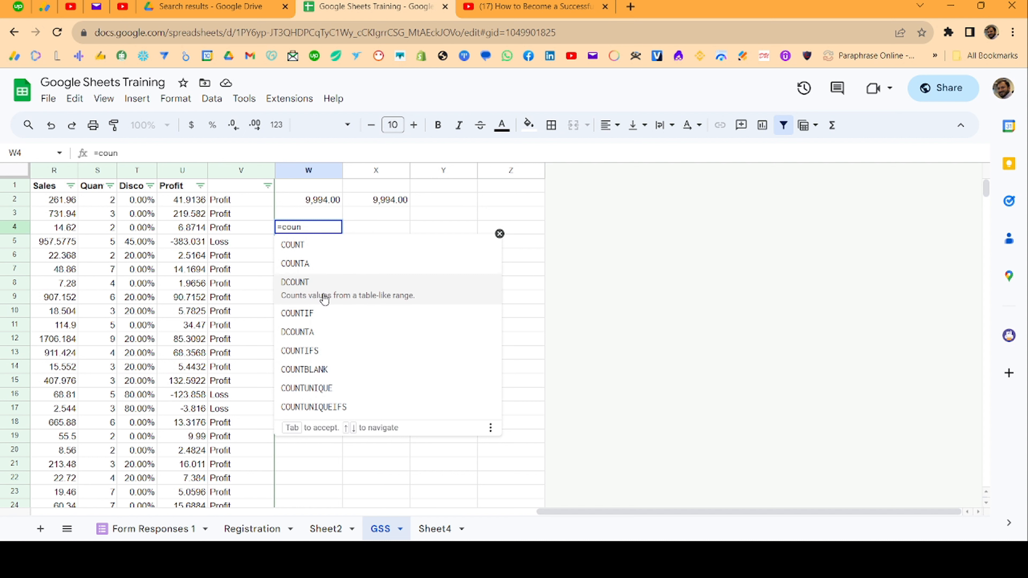
key("Escape")
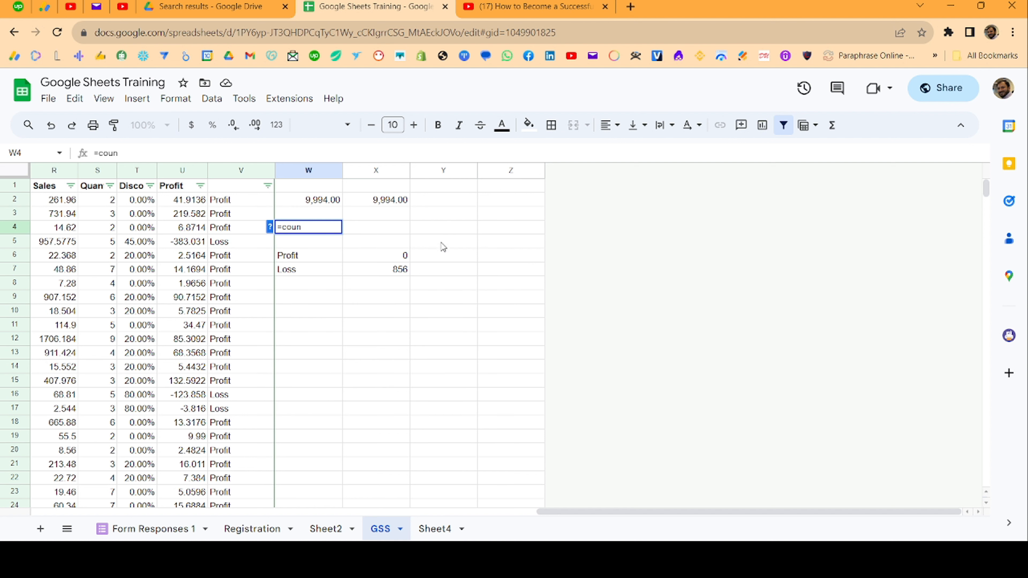
key("Escape")
Step: Enter =DCOUNT(R:V,V:V,W6) in cell Y3, using columns R to V as the database and the Profit label as the criterion
left_click(443, 215)
type("=dcoun")
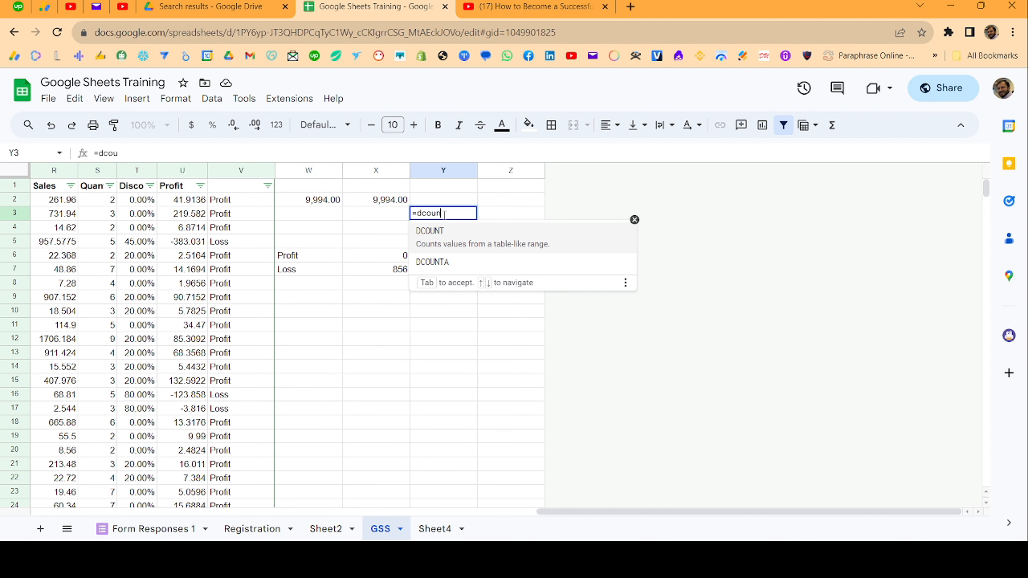
key("Tab")
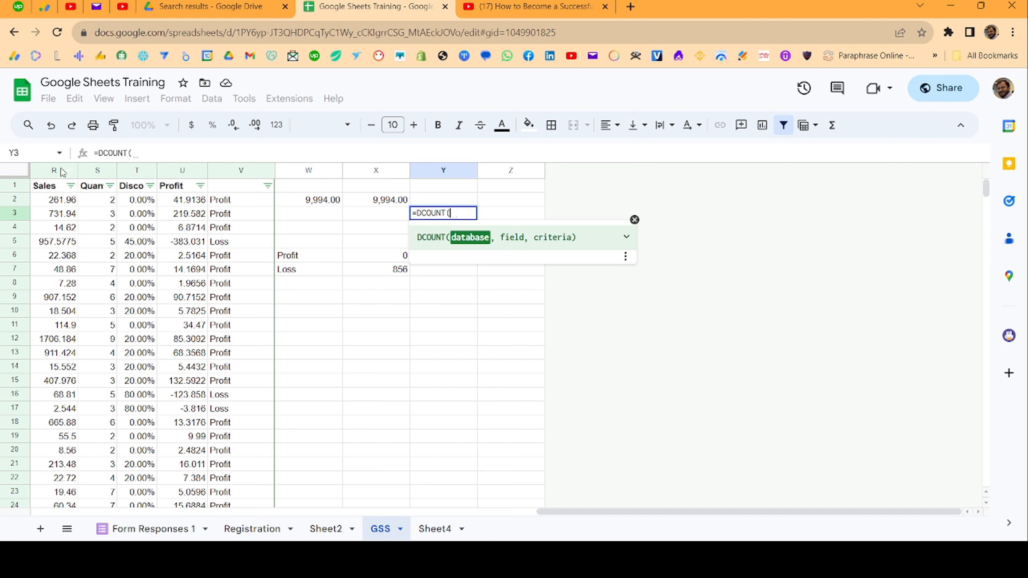
left_click_drag(63, 172, 226, 172)
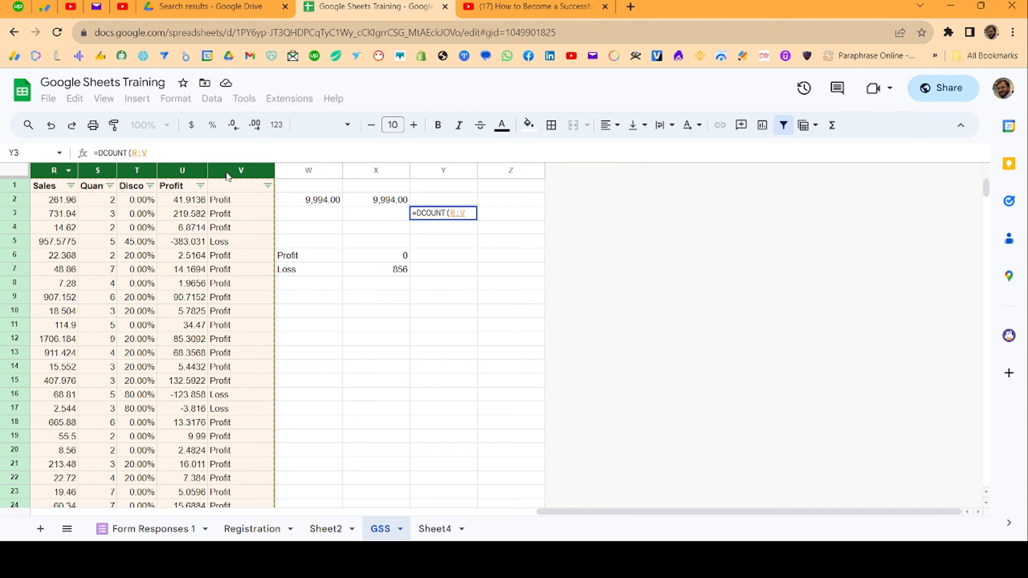
type(",")
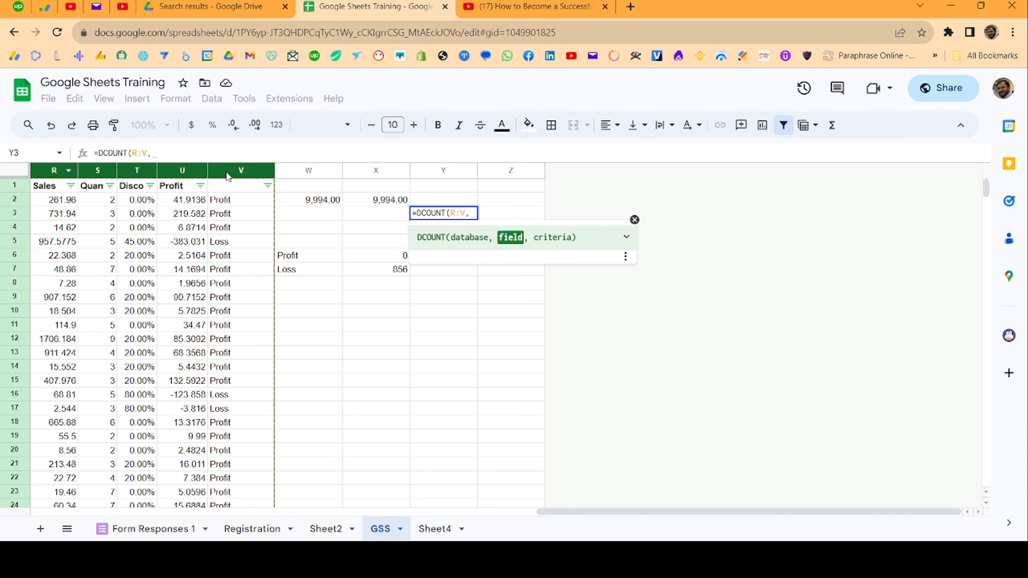
left_click(227, 172)
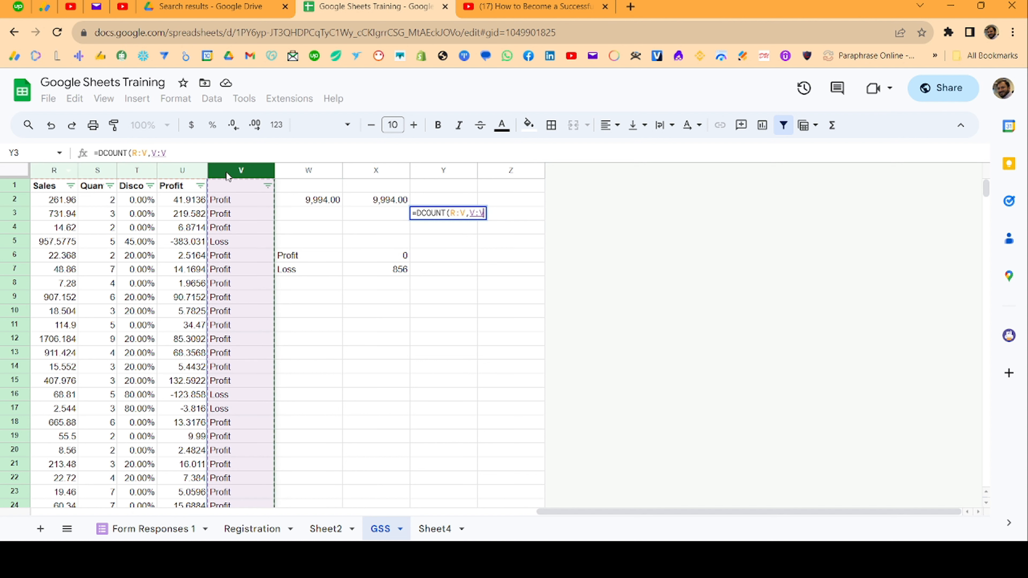
type(",")
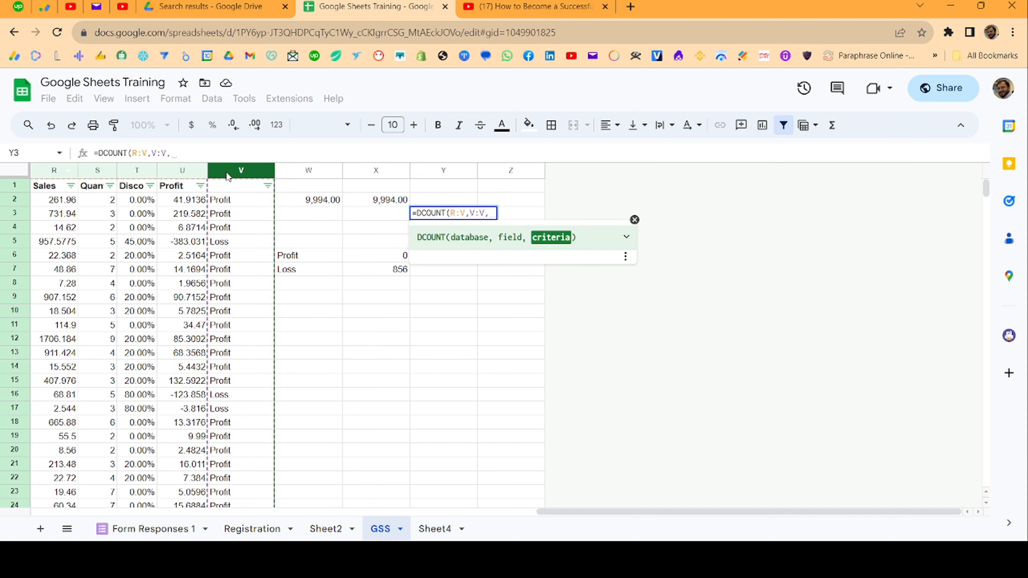
left_click_drag(288, 257, 288, 267)
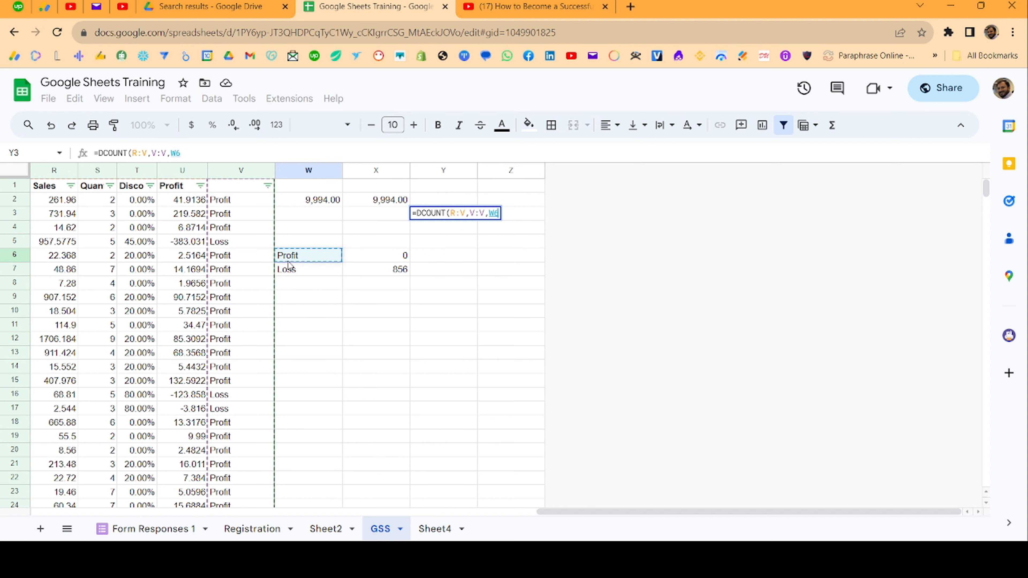
key("Return")
key("Up")
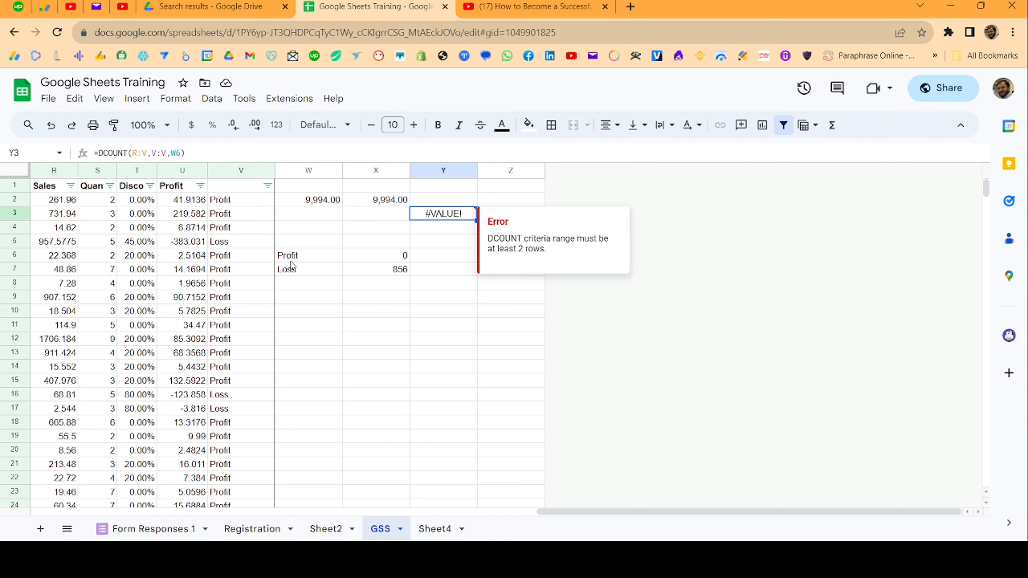
Step: Extend the criteria range of the DCOUNT formula in Y3 to W6:W7
double_click(449, 212)
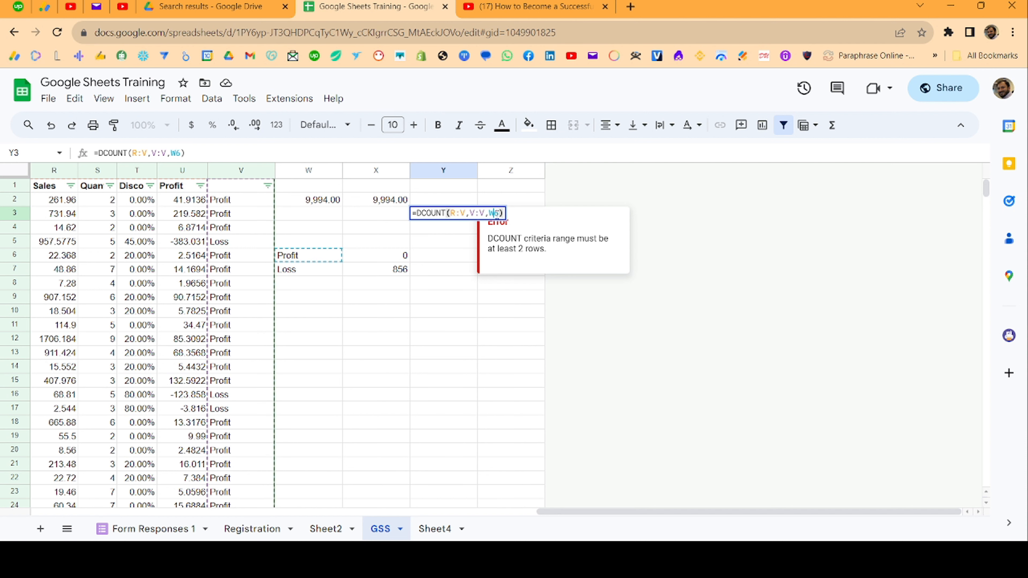
left_click(499, 213)
type(":")
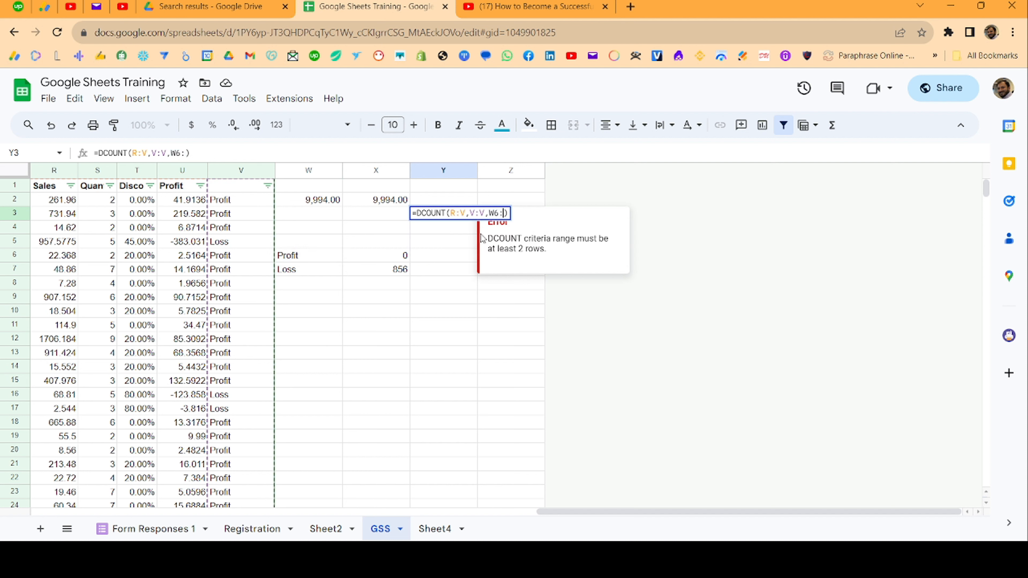
type("W")
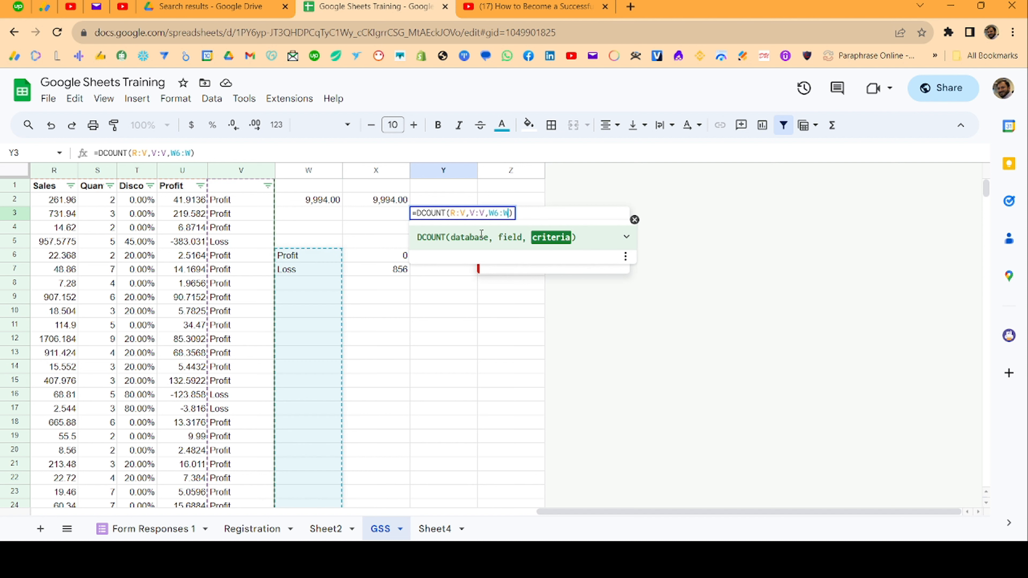
type("7")
key("Return")
key("Up")
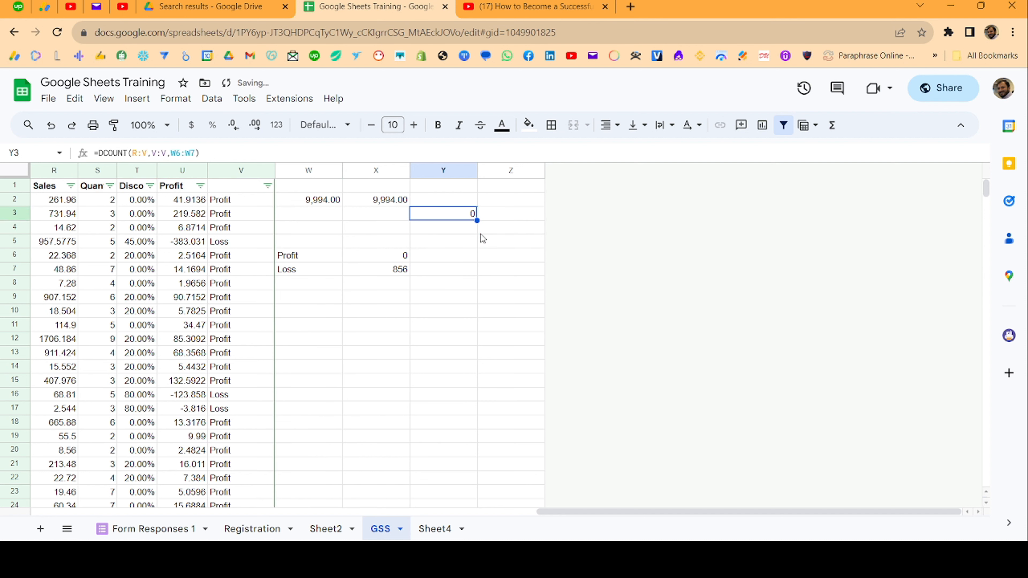
Step: Check the Profit and Loss criteria cells in column W against the DCOUNT formula in Y3
key("Left")
key("Left")
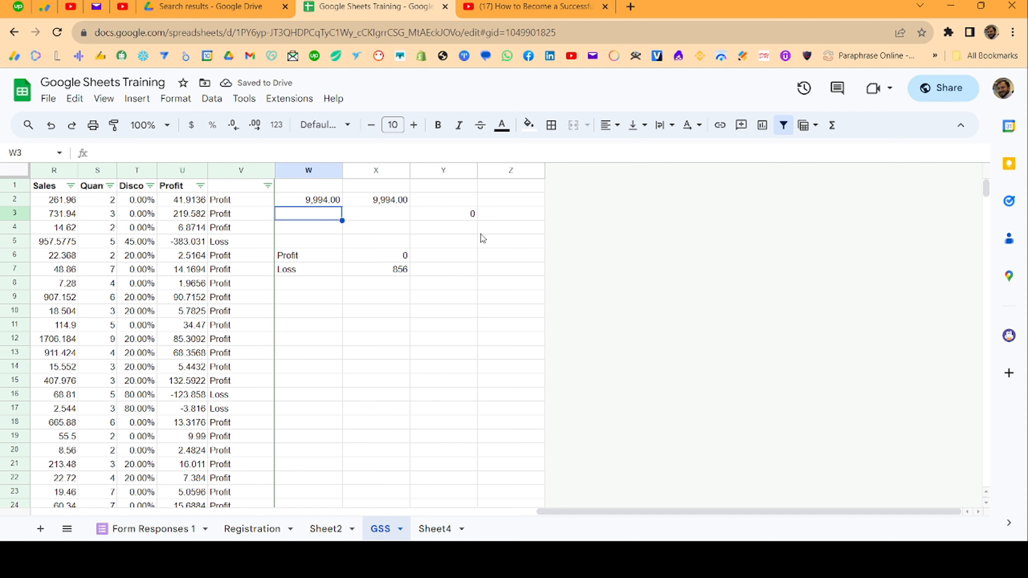
key("Down")
key("Down")
key("Down")
key("Down")
key("Up")
key("Up")
key("Up")
key("Up")
key("Right")
key("Right")
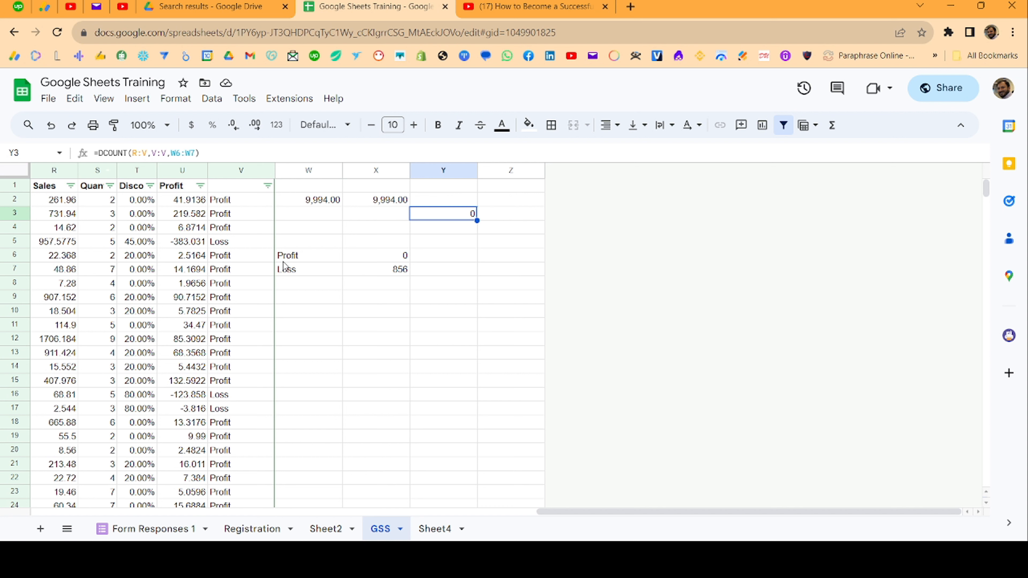
Step: Change the field argument of the DCOUNT formula in Y3 to the Quantity column, S:S
left_click(291, 260)
left_click(472, 214)
left_click(159, 153)
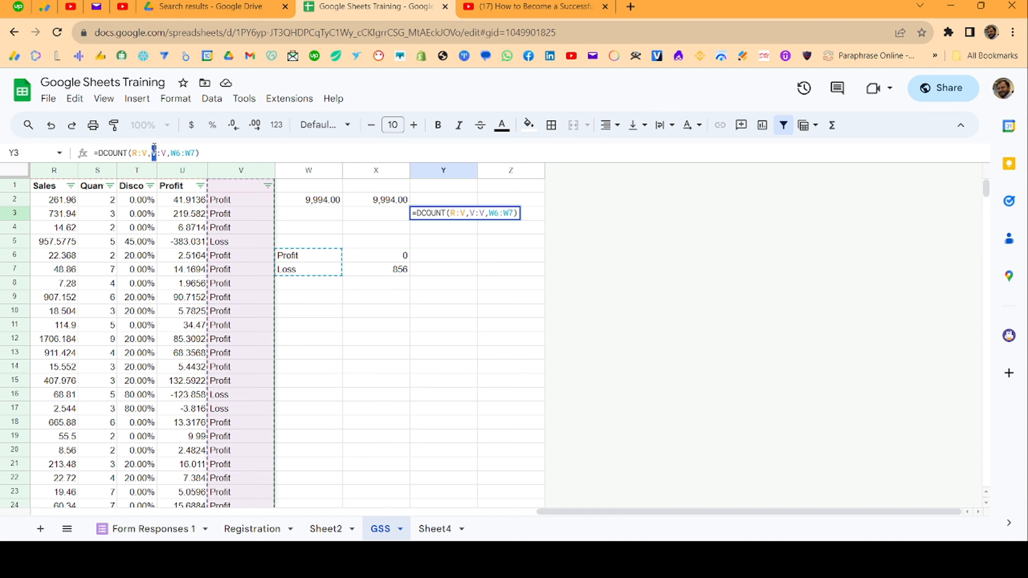
double_click(155, 153)
type("s")
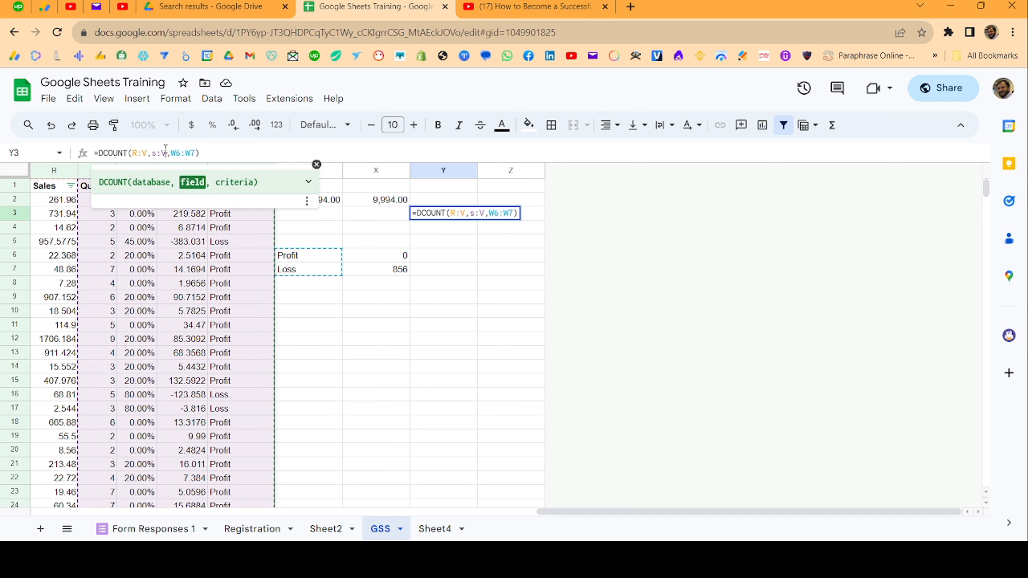
double_click(164, 153)
type("s")
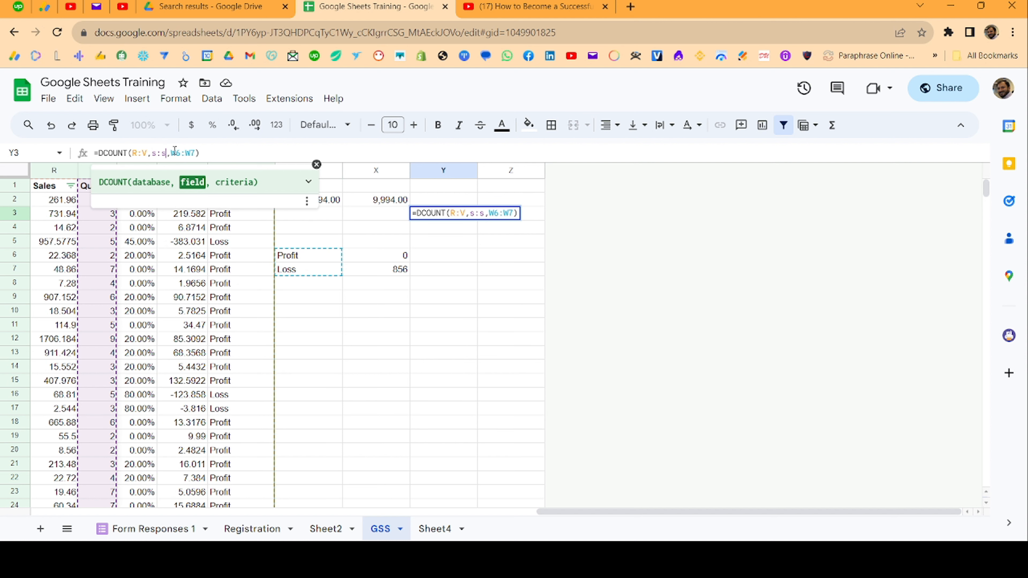
left_click(175, 153)
key("Return")
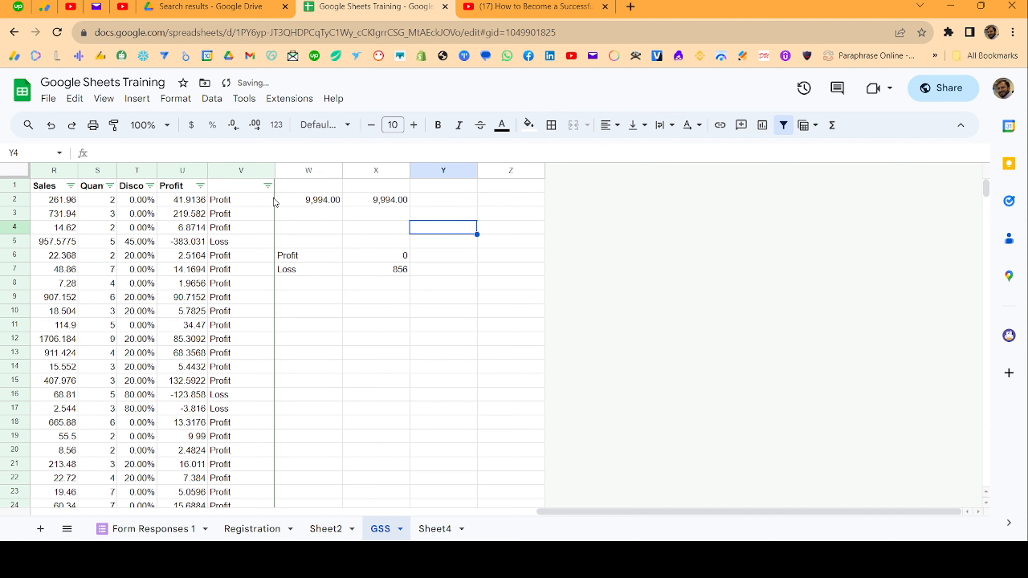
Step: Replace the labels in W6 and W7 with the quantities 2 and 3, and check the DCOUNT result in Y3
left_click(294, 261)
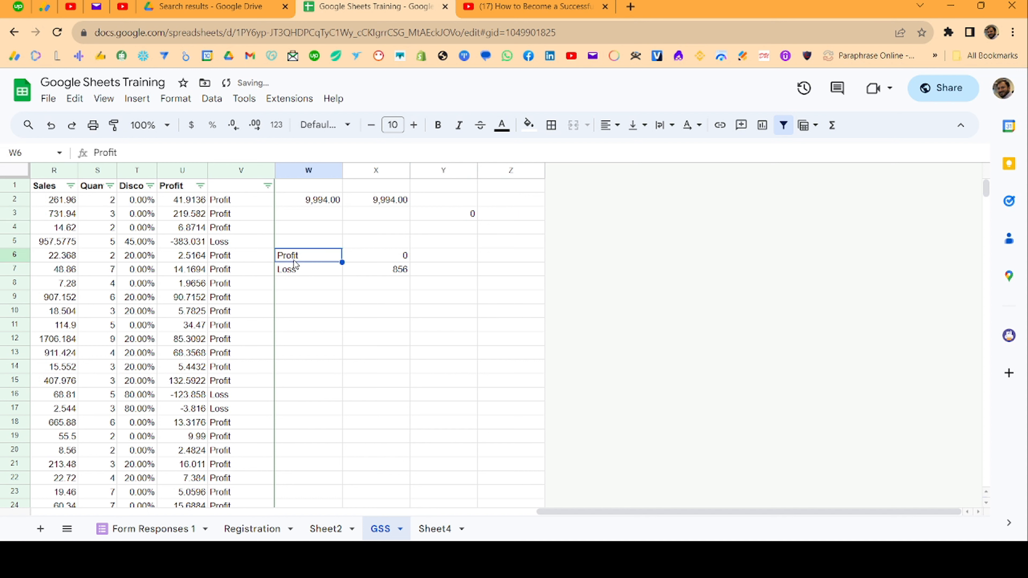
type("2")
key("Return")
type("3")
key("Return")
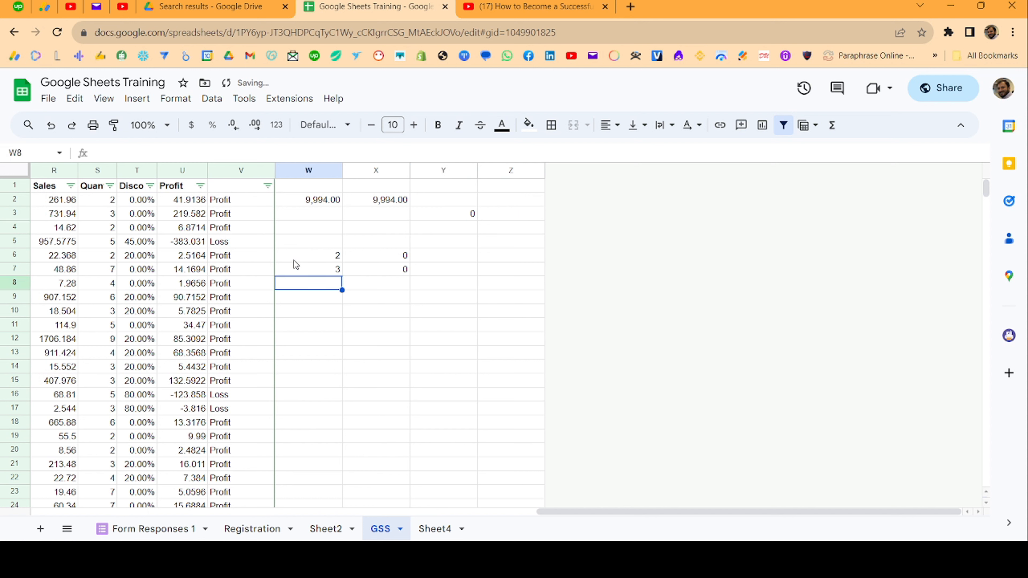
key("Up")
key("Up")
key("Right")
key("Up")
key("Up")
key("Right")
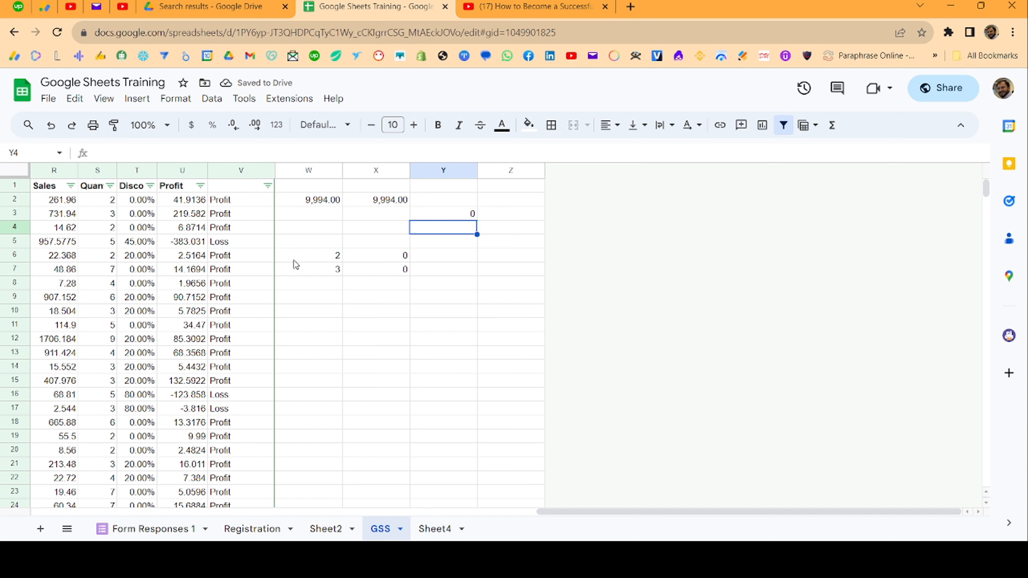
key("Up")
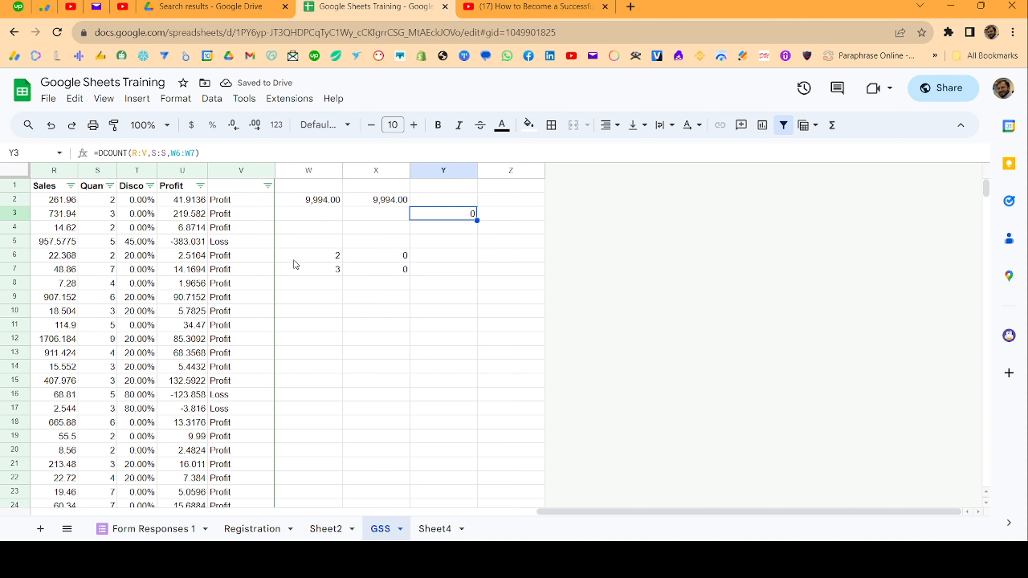
Step: Try passing the criteria in the Y3 formula as separate cells, =DCOUNT(R:V,S:S,W6,W7)
left_click(185, 153)
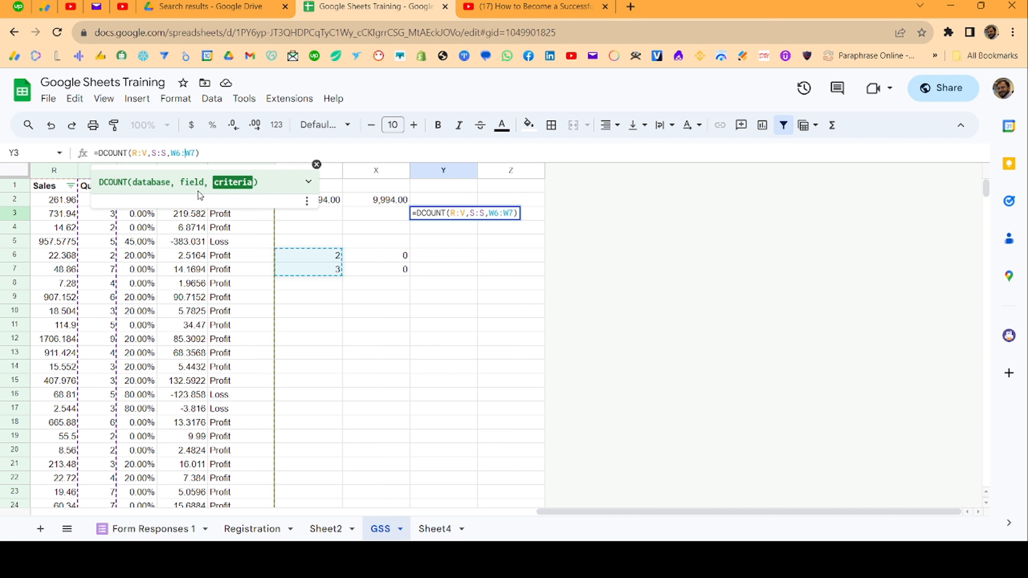
key("BackSpace")
type(",")
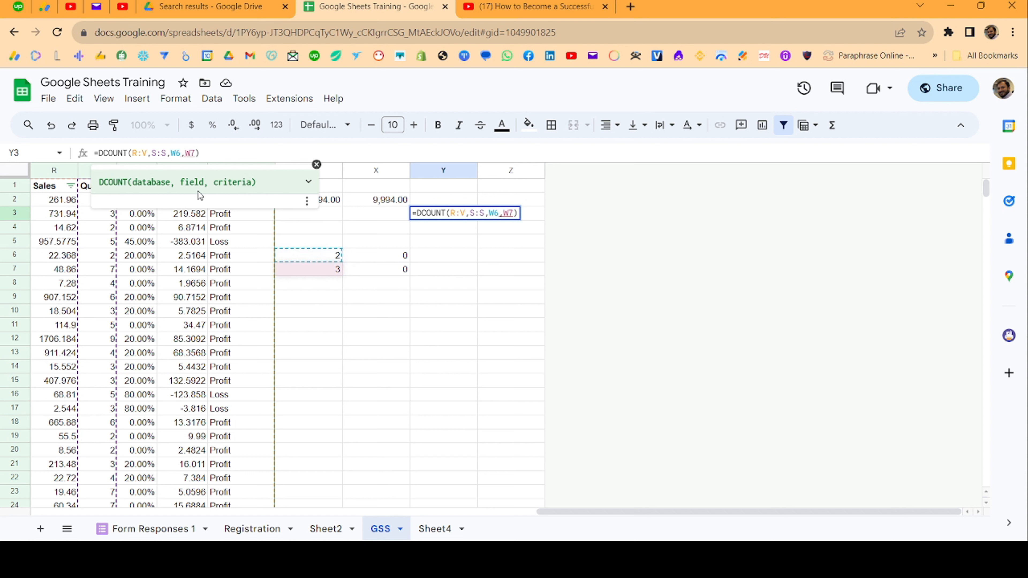
key("Return")
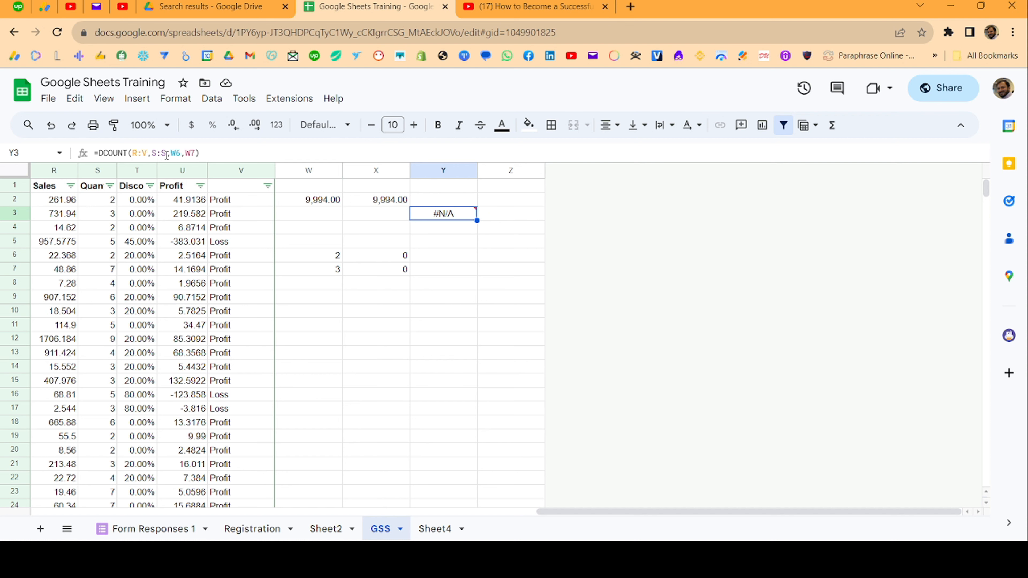
Step: Replace the criteria in the Y3 formula with column V so it reads =DCOUNT(R:V,S:S,V:V)
left_click_drag(171, 153, 195, 153)
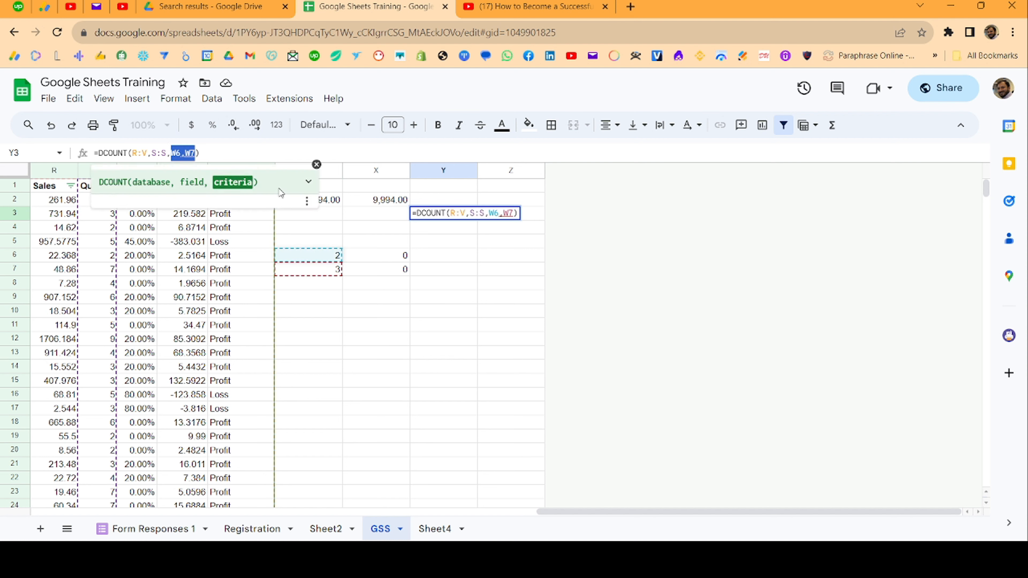
key("BackSpace")
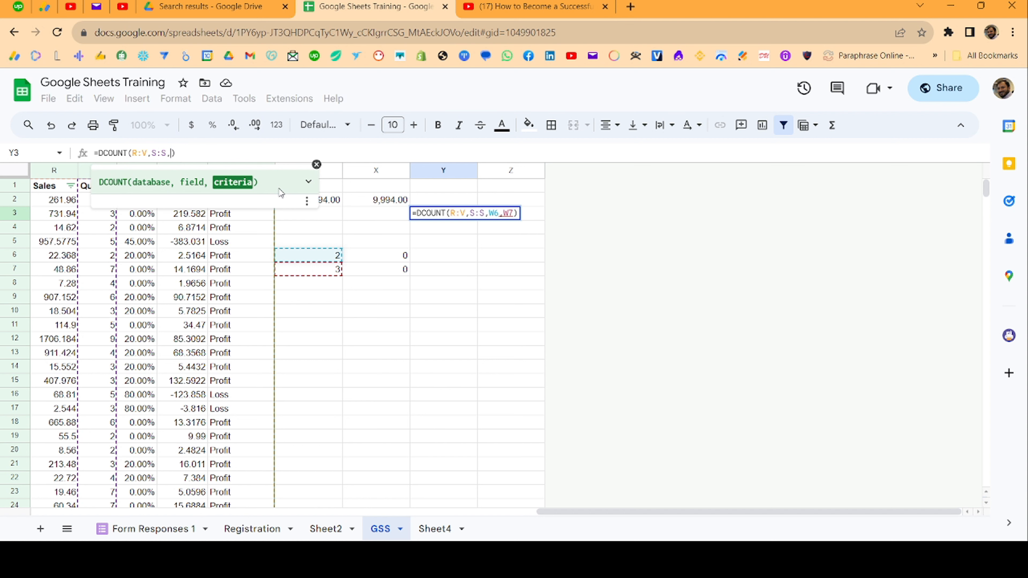
left_click(315, 165)
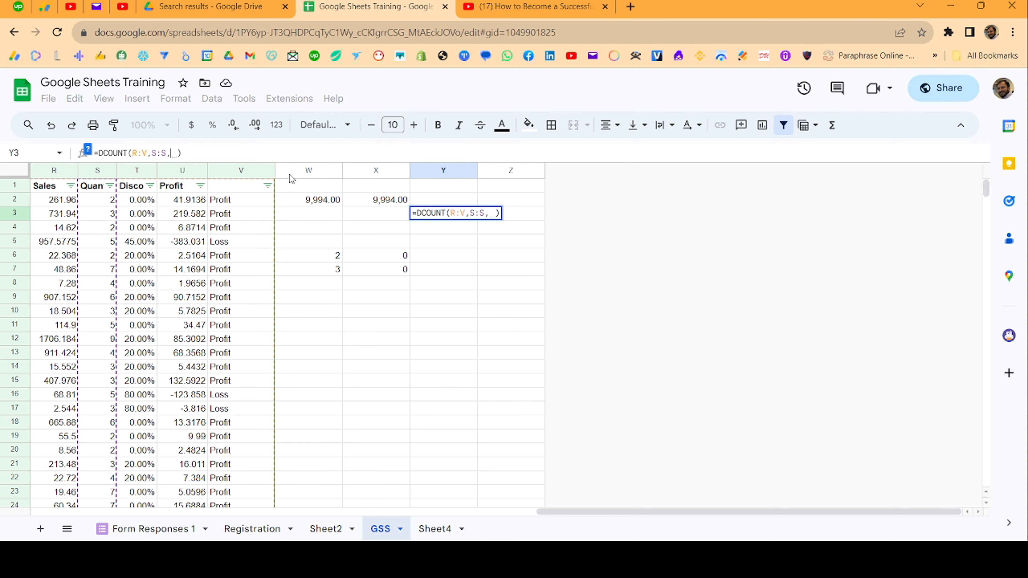
left_click(241, 170)
key("Return")
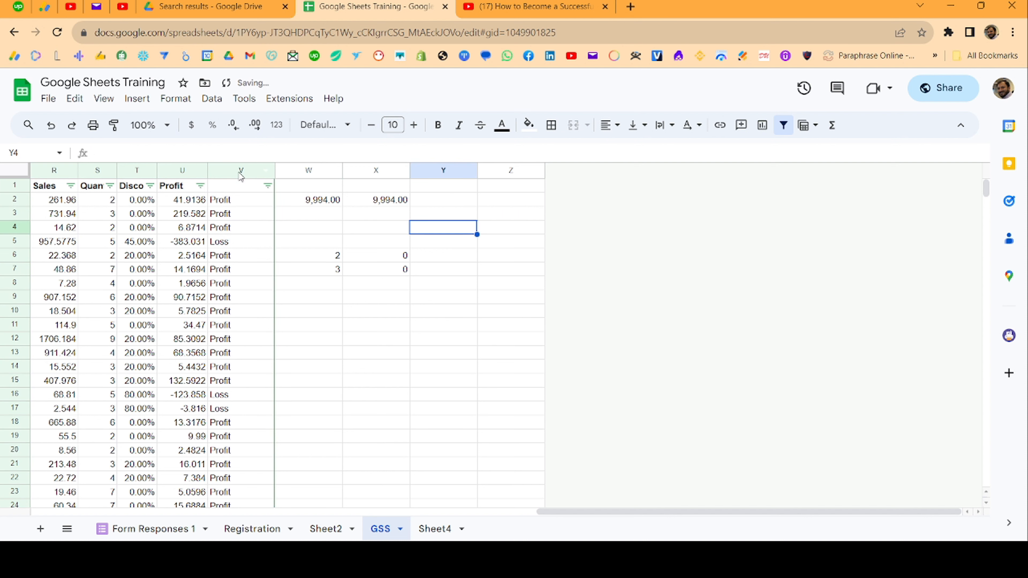
key("Up")
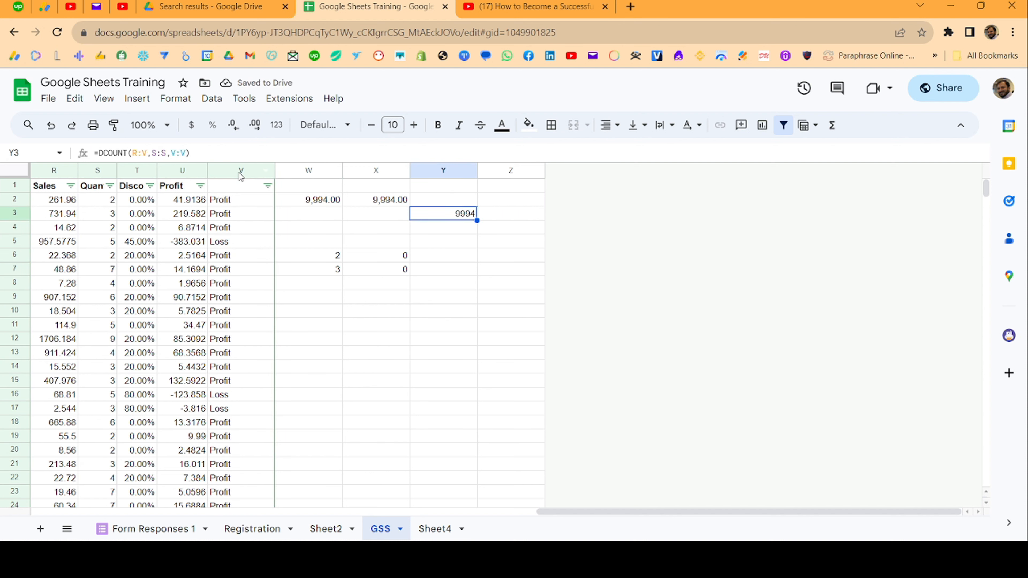
Step: Compare the DCOUNT result in Y3 with the counts in row 2 area and the entry count of column V
key("Left")
key("Left")
key("Right")
key("Right")
left_click(228, 172)
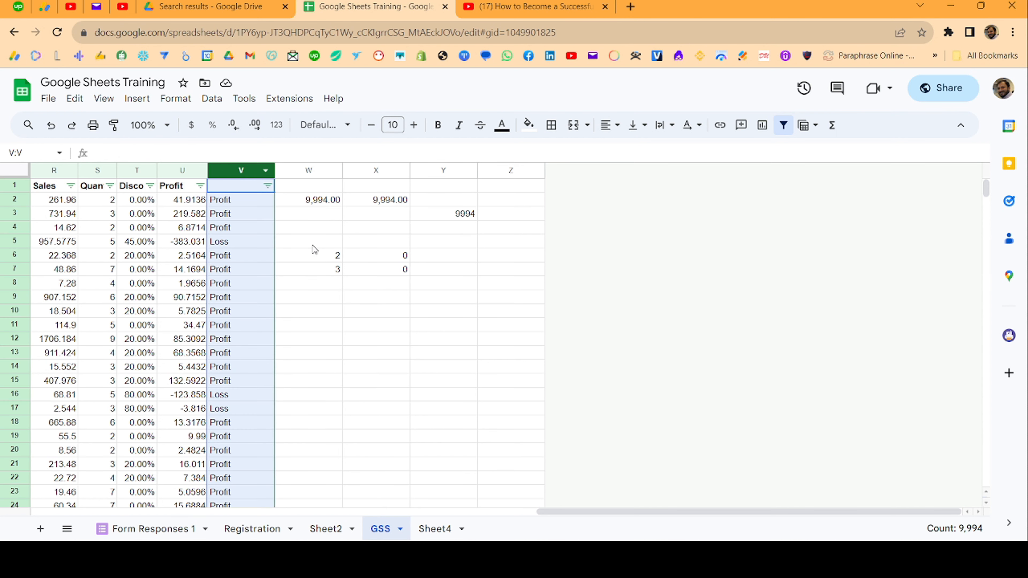
Step: Clear the earlier counting results and criteria from the range W1:Z8
left_click(440, 217)
left_click(224, 171)
left_click_drag(326, 186, 503, 284)
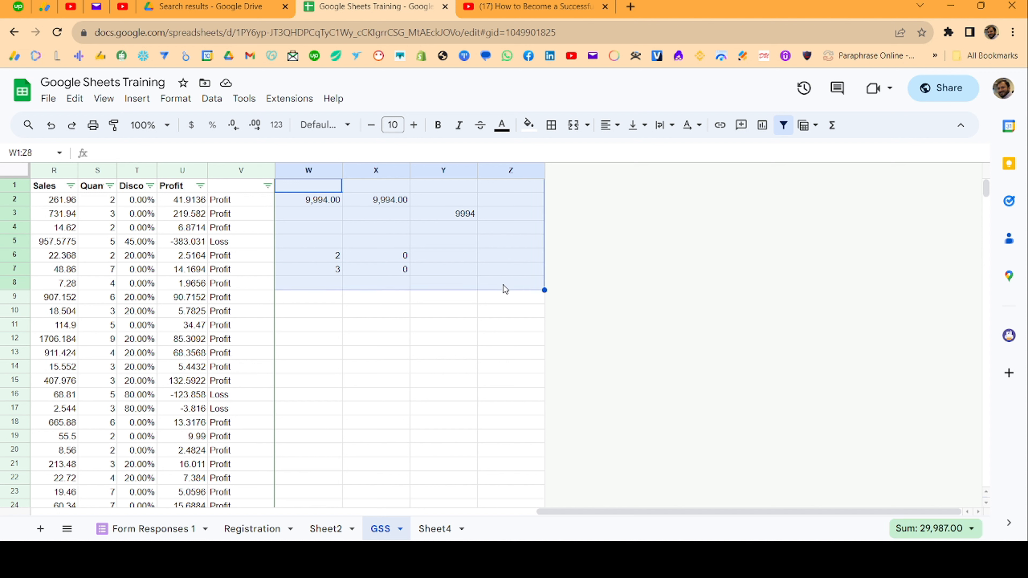
key("Delete")
left_click(456, 384)
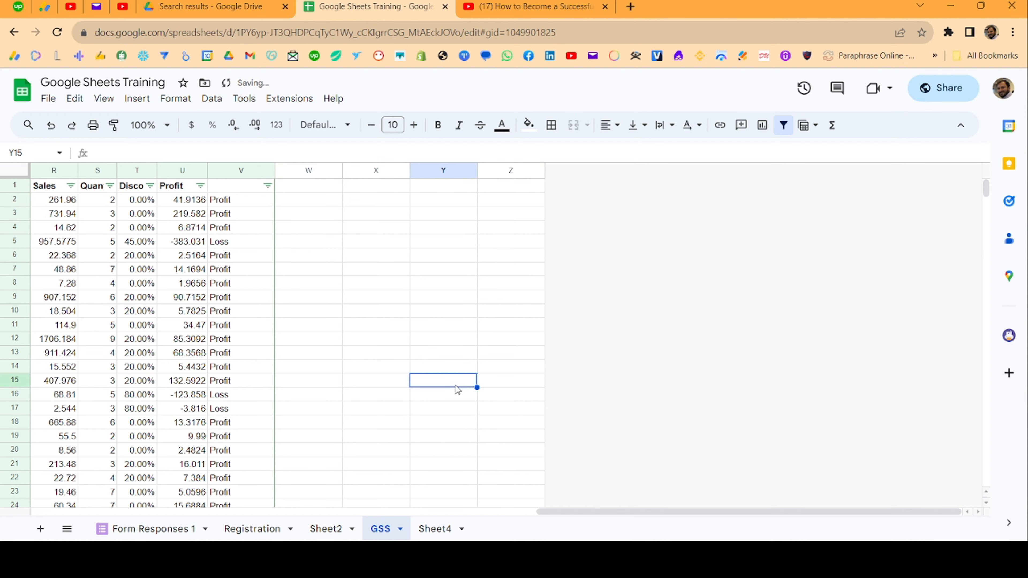
left_click(339, 229)
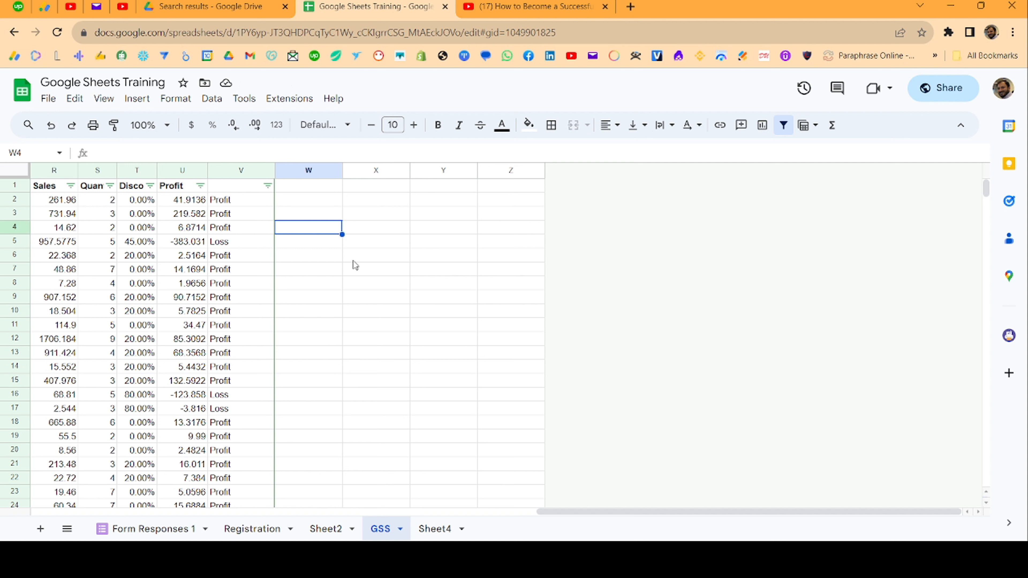
left_click(357, 219)
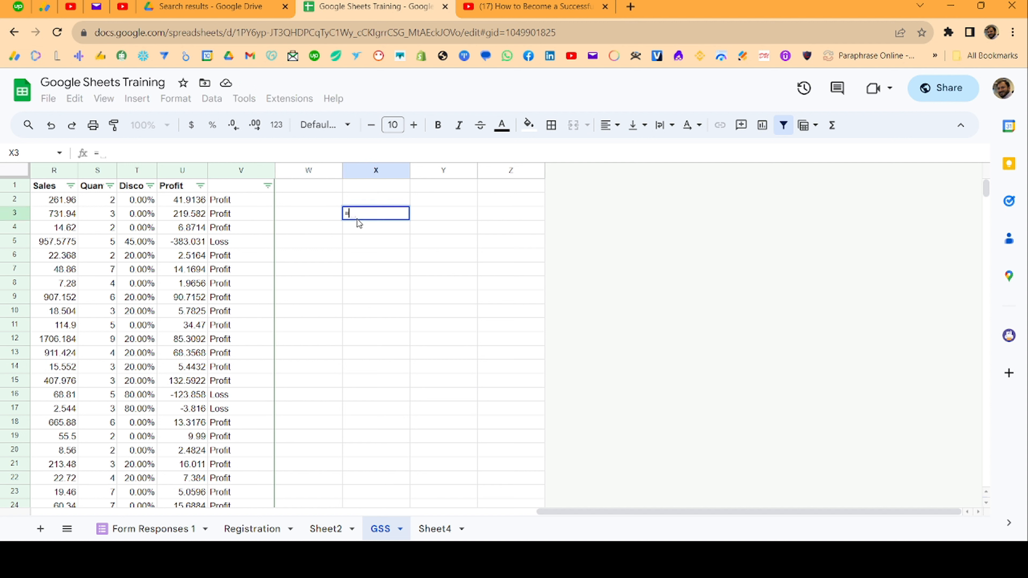
type("aa")
key("Tab")
Step: Enter =MAX(R:R) in X3 to find the highest value in the Sales column
left_click(357, 219)
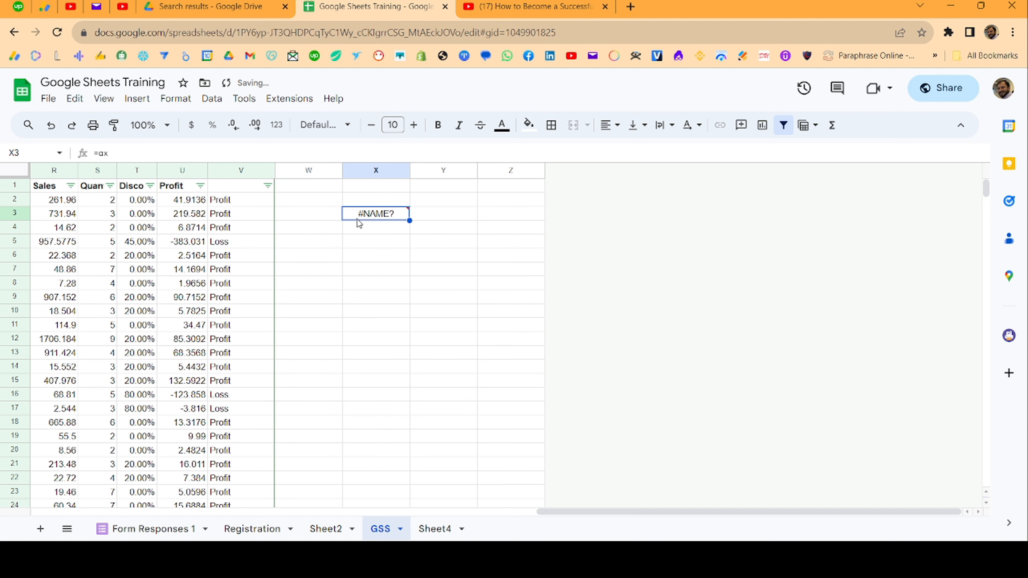
type("=max")
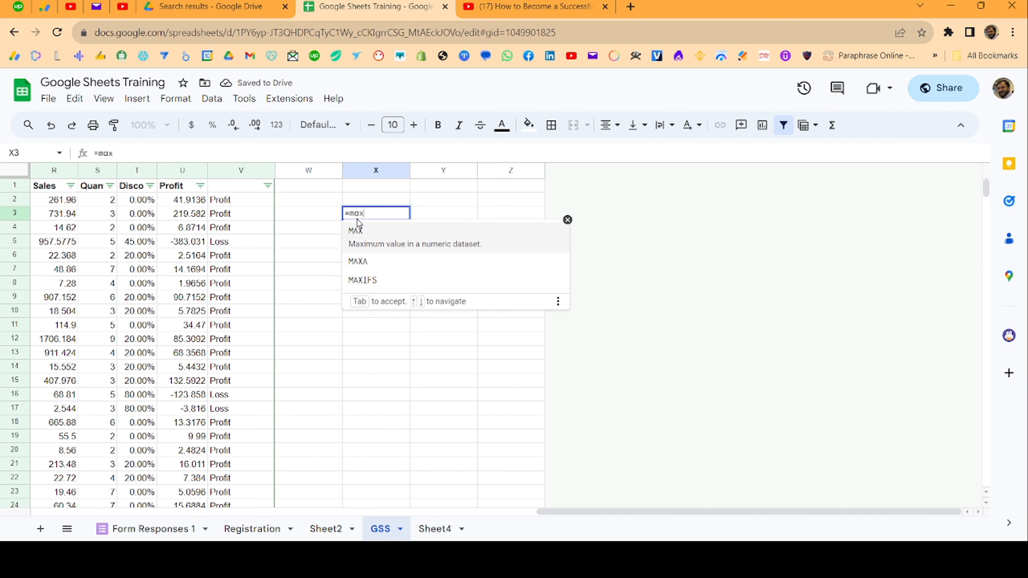
left_click(369, 236)
left_click_drag(559, 512, 522, 507)
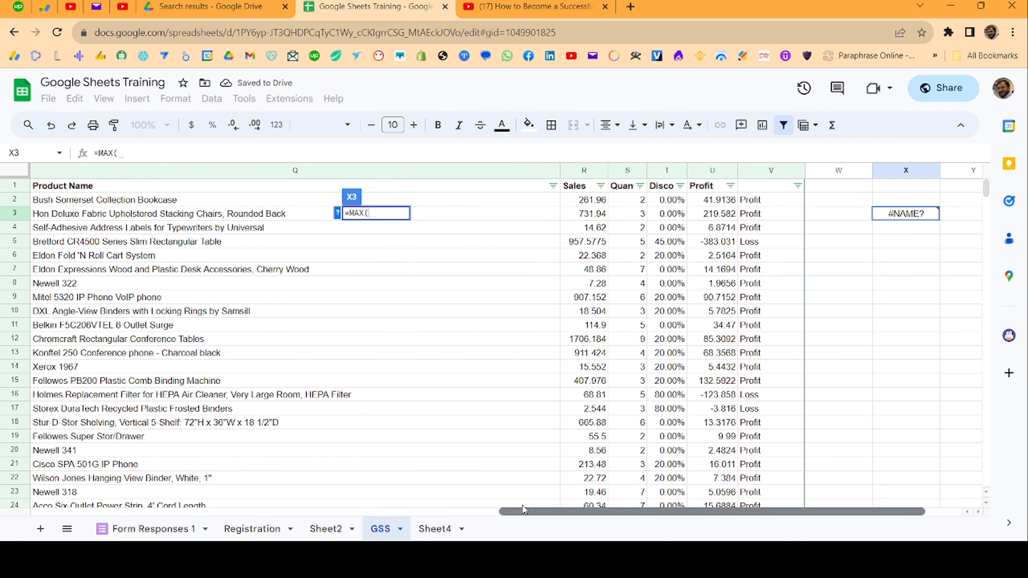
left_click(579, 173)
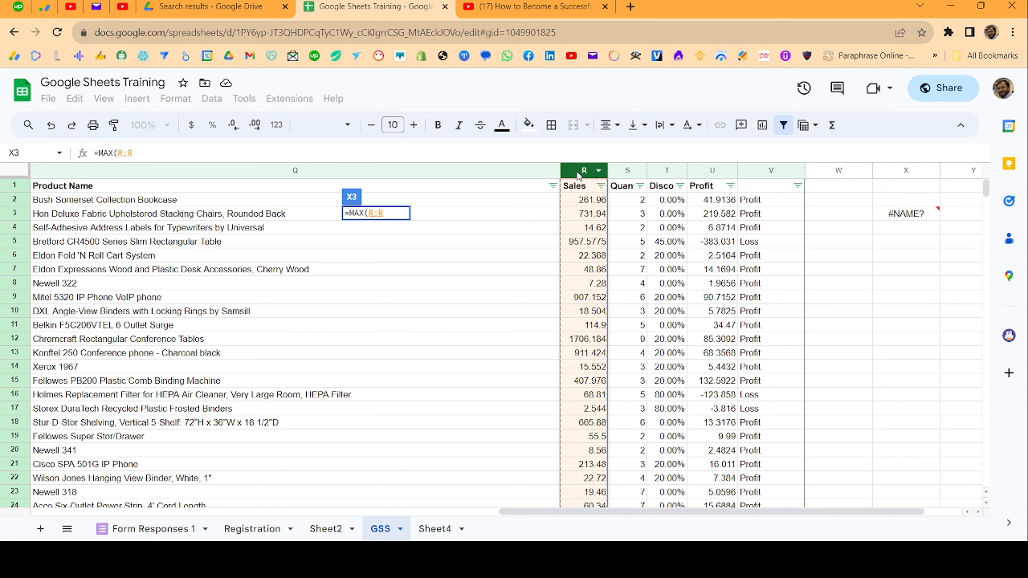
type(")")
key("Return")
key("Up")
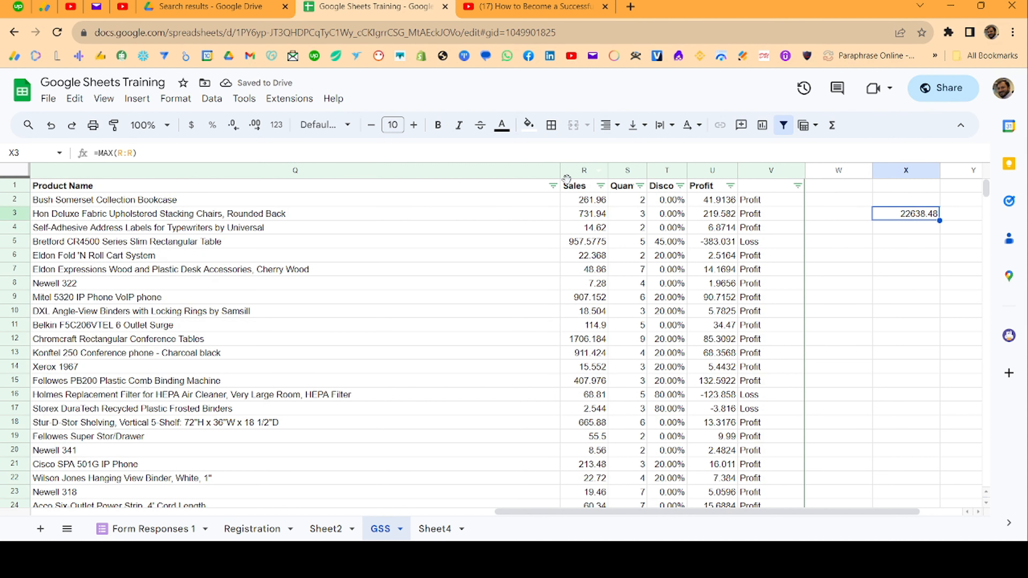
Step: Enter =MIN(R:R) in X4 to find the lowest value in the Sales column
left_click(887, 233)
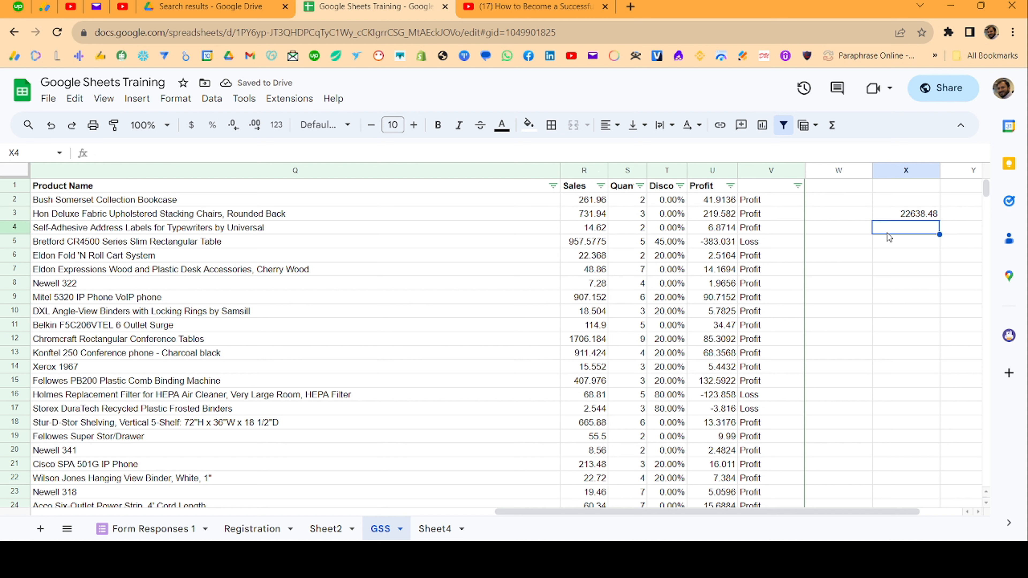
type("=min")
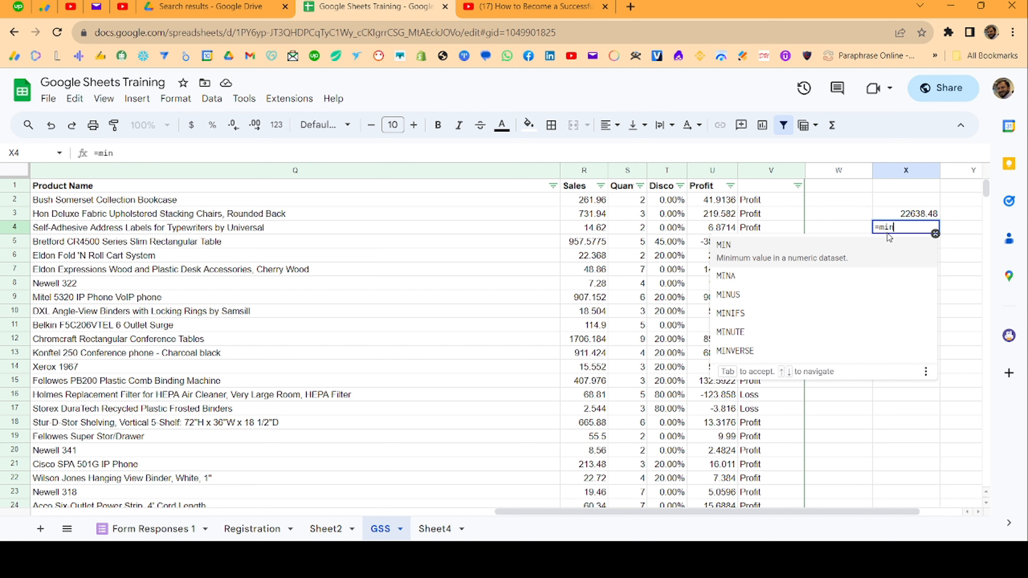
key("Tab")
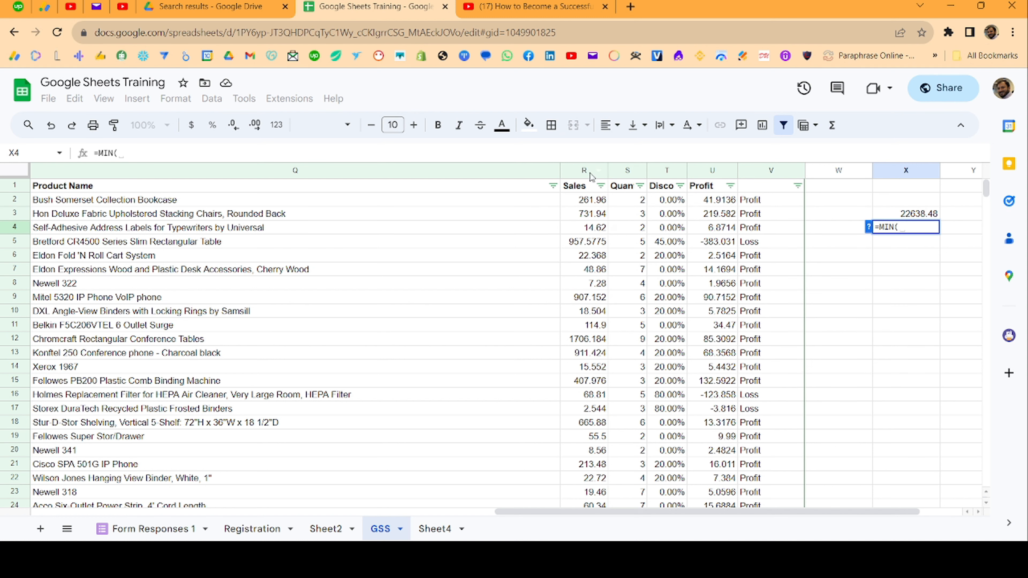
left_click(590, 173)
key("Return")
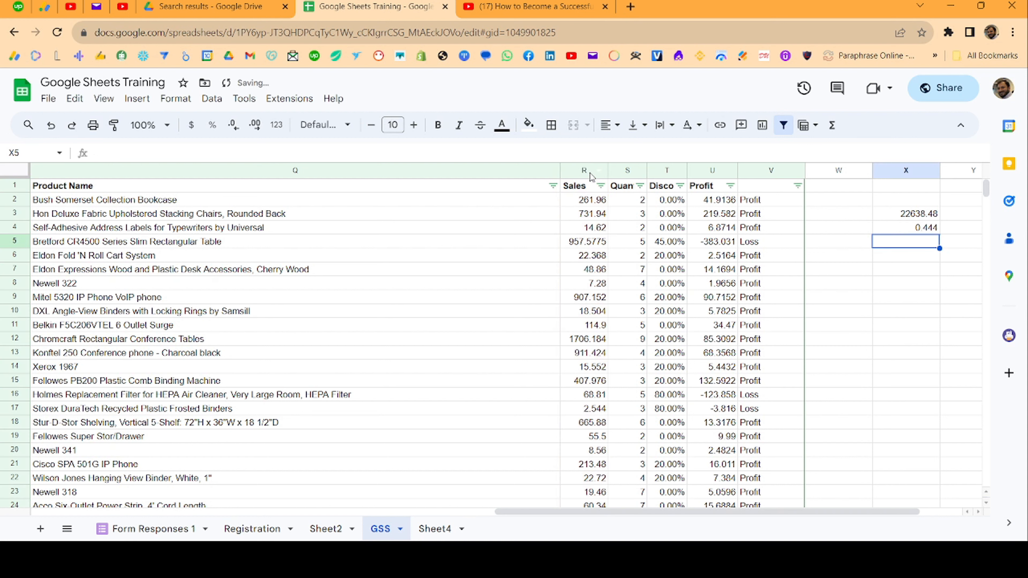
Step: Apply the Number format to the MAX and MIN results in X3:X4 and check both formulas
key("Up")
key("Up")
key("shift+Down")
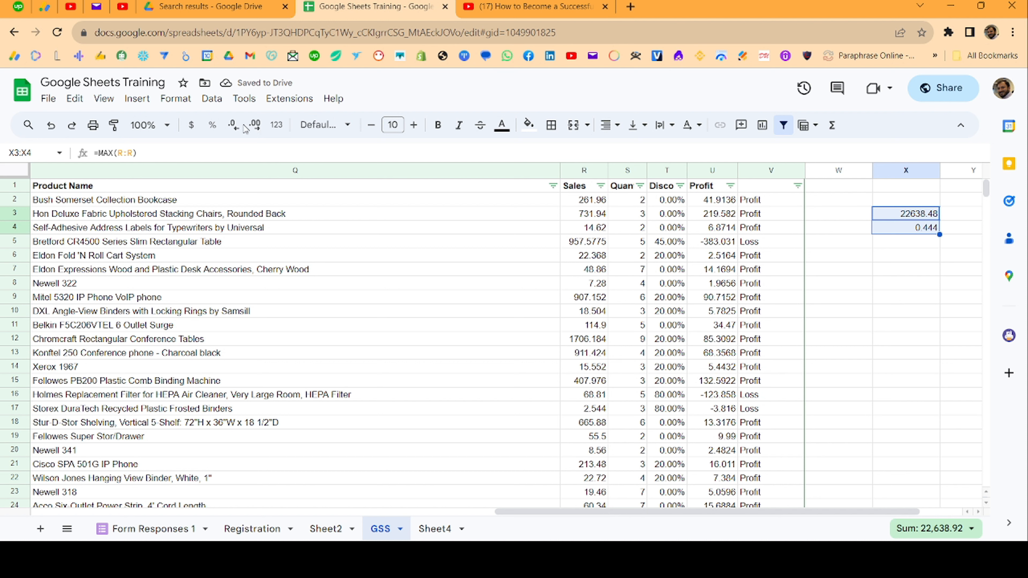
left_click(277, 125)
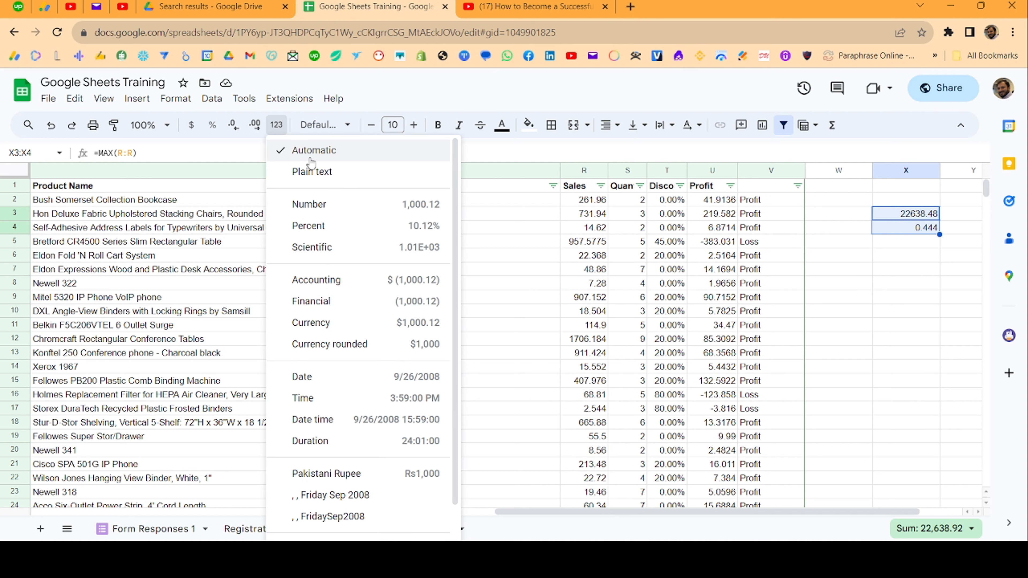
left_click(333, 204)
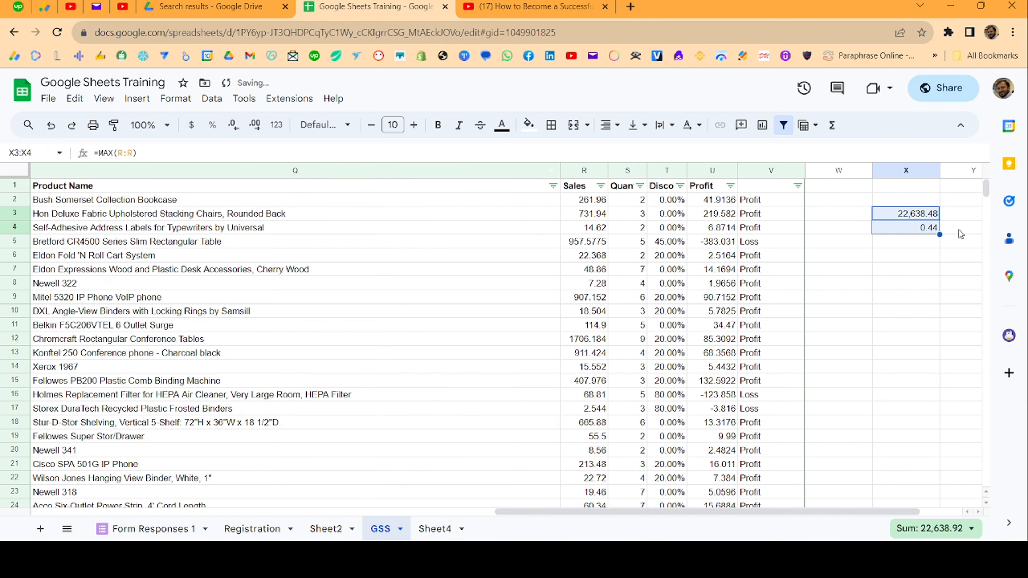
left_click(933, 244)
key("Up")
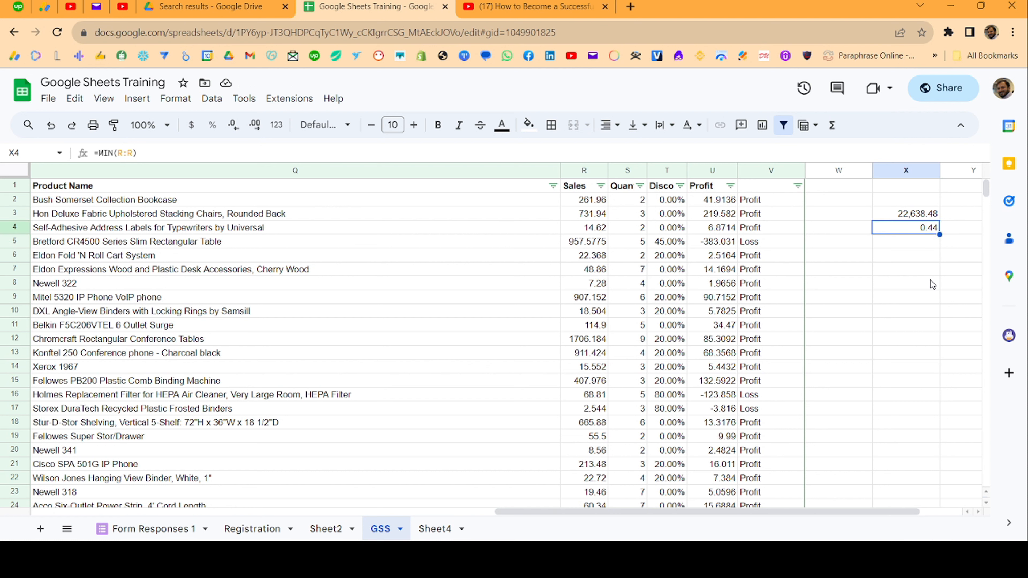
key("Up")
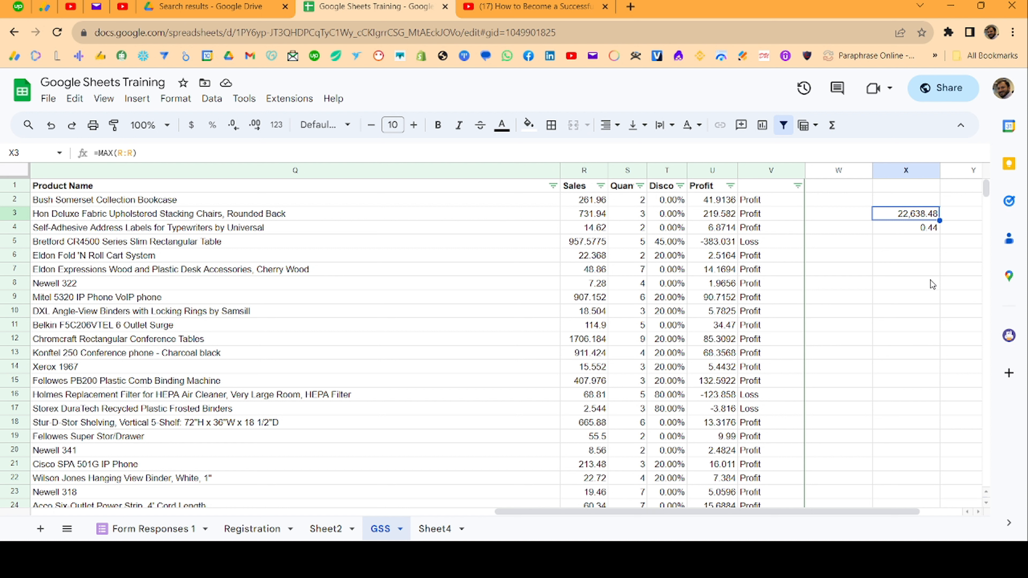
key("Down")
key("Down")
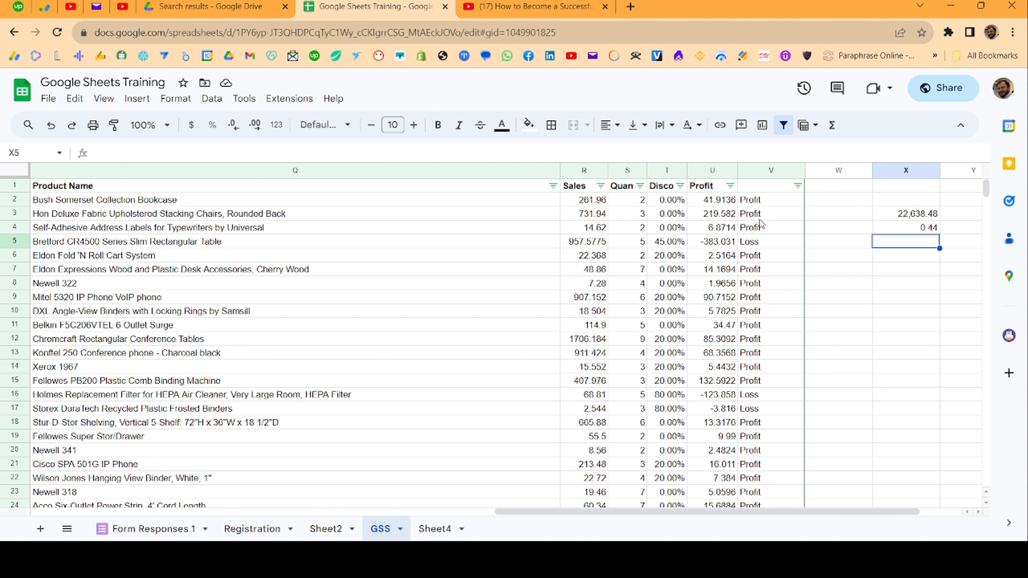
Step: Copy the Profit and Loss labels from V4:V5 into W7:W8
left_click_drag(763, 227, 762, 241)
key("ctrl+c")
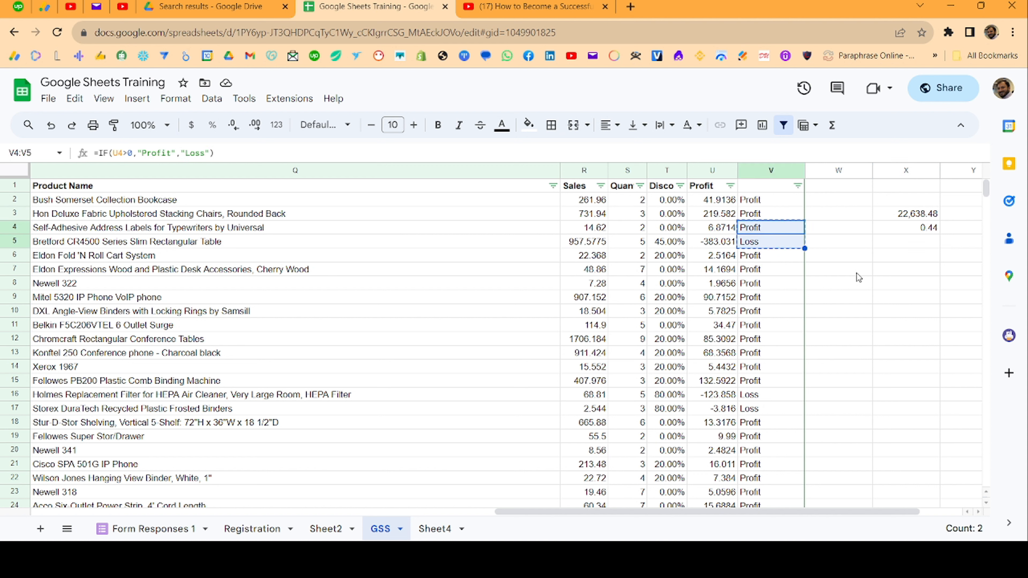
left_click(871, 274)
key("ctrl+v")
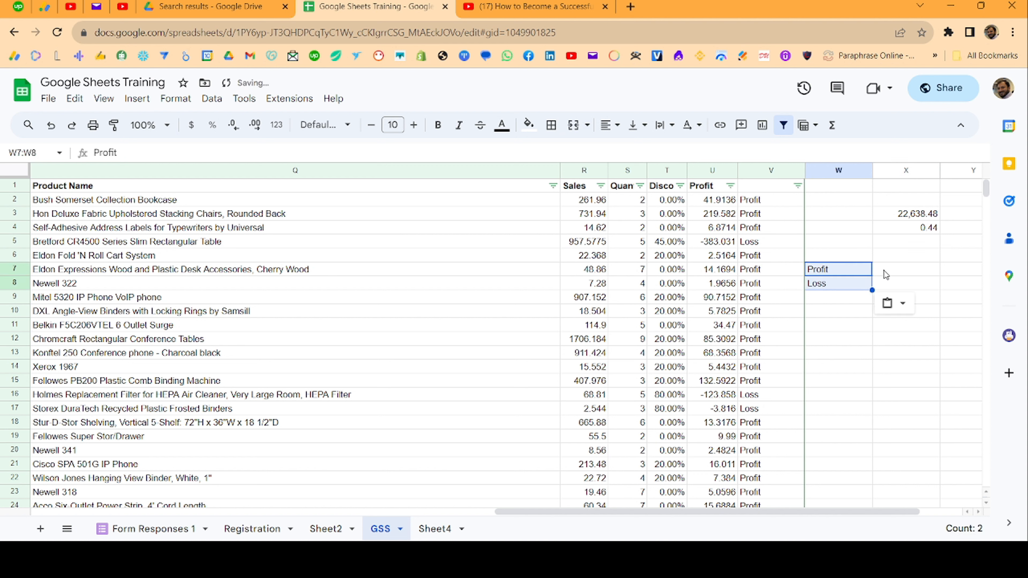
key("Right")
Step: Add the column headings MAX in X6 and MIN in Y6 above the Profit and Loss rows
left_click(888, 257)
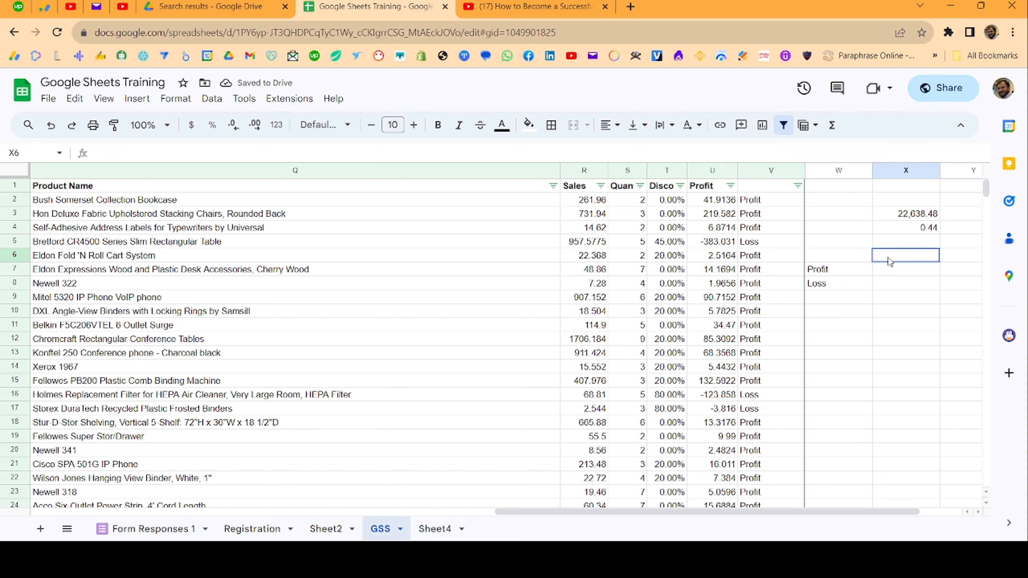
type("MAX")
key("Tab")
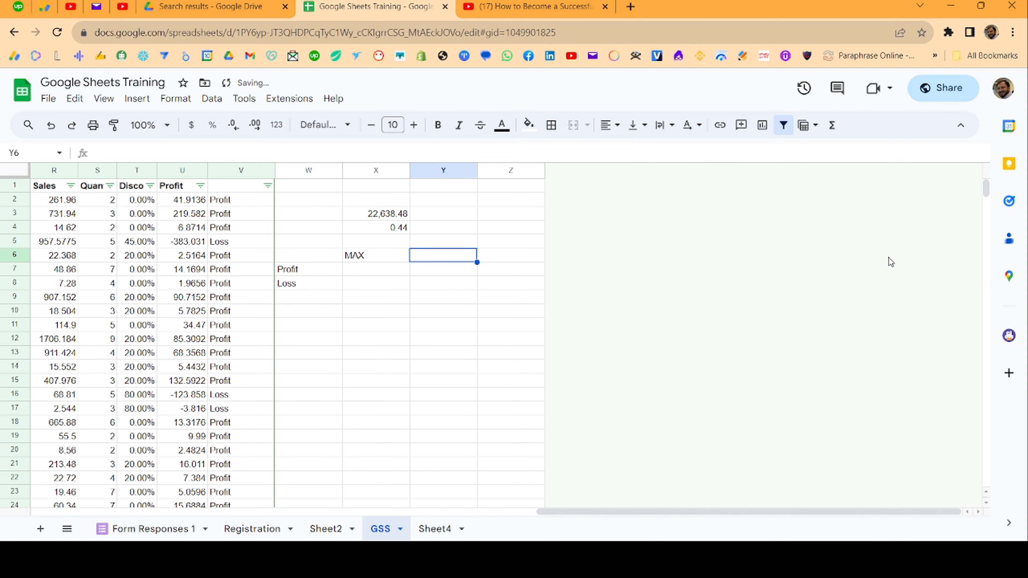
type("MIN")
key("Return")
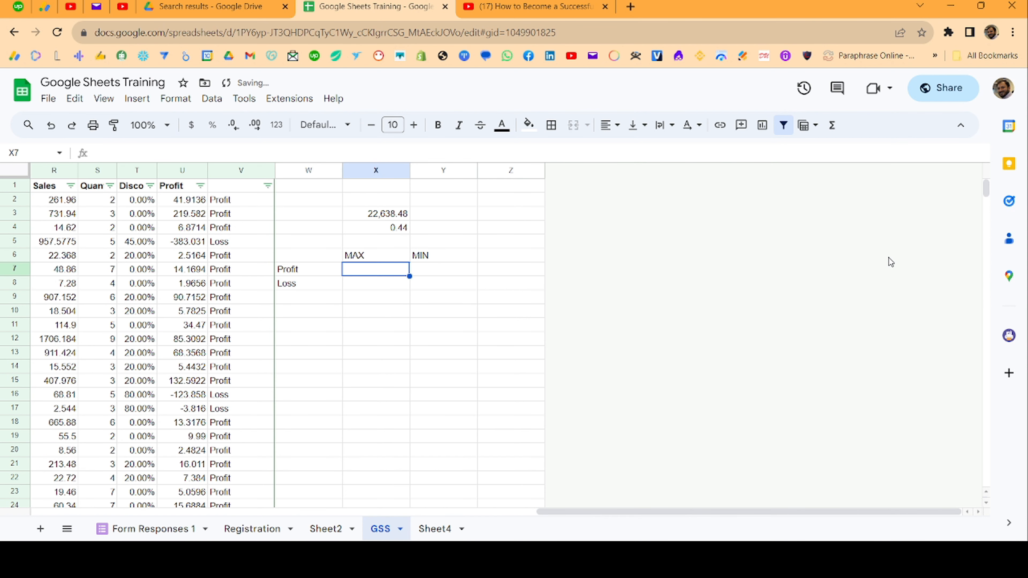
Step: Build a MAXIFS formula in X7 with R:R as the range, V:V as the criteria range and W7 as the criterion
key("Left")
key("Down")
key("Right")
key("Up")
type("=MAX(")
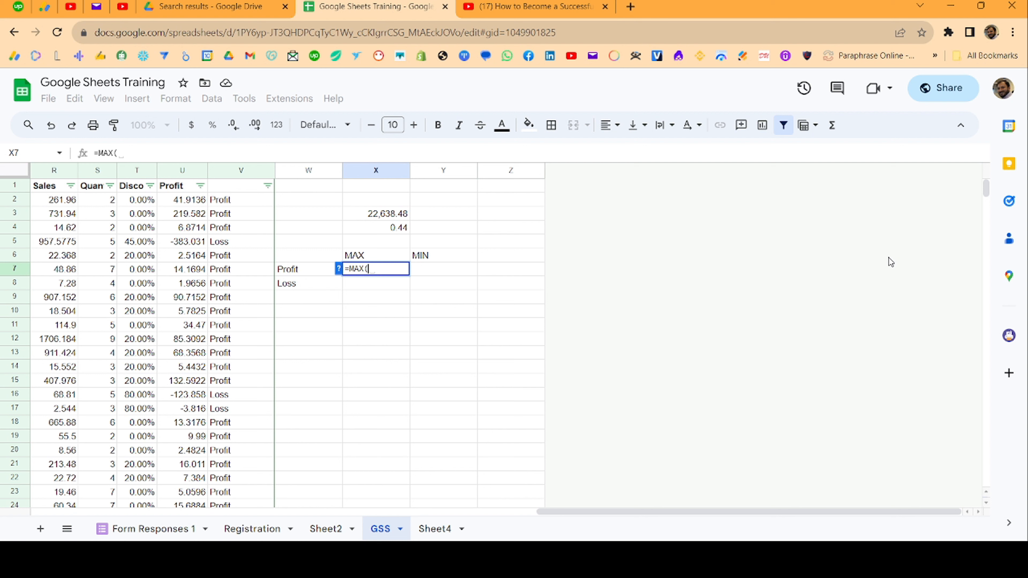
key("BackSpace")
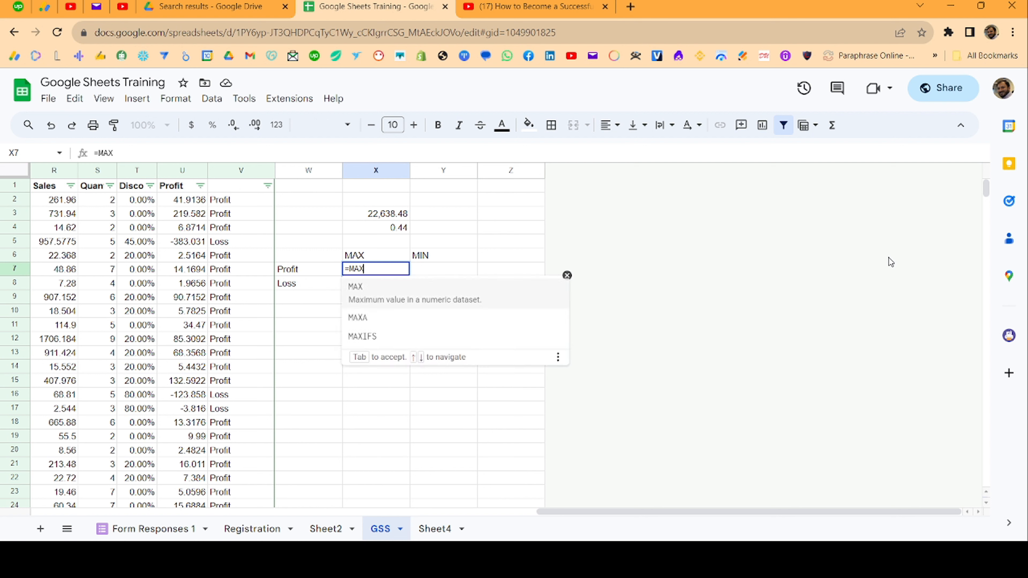
key("Down")
key("Down")
key("Tab")
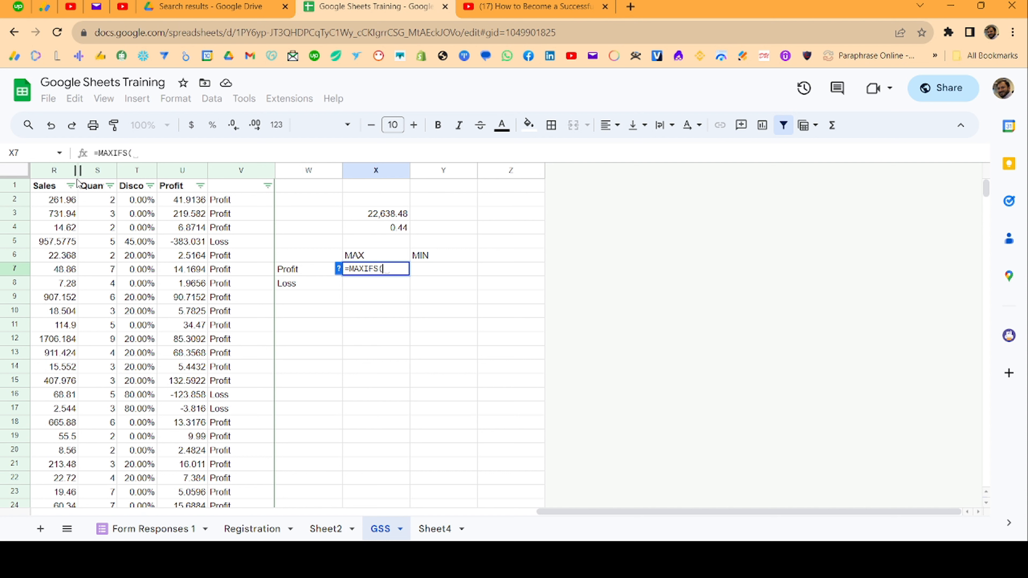
left_click(54, 171)
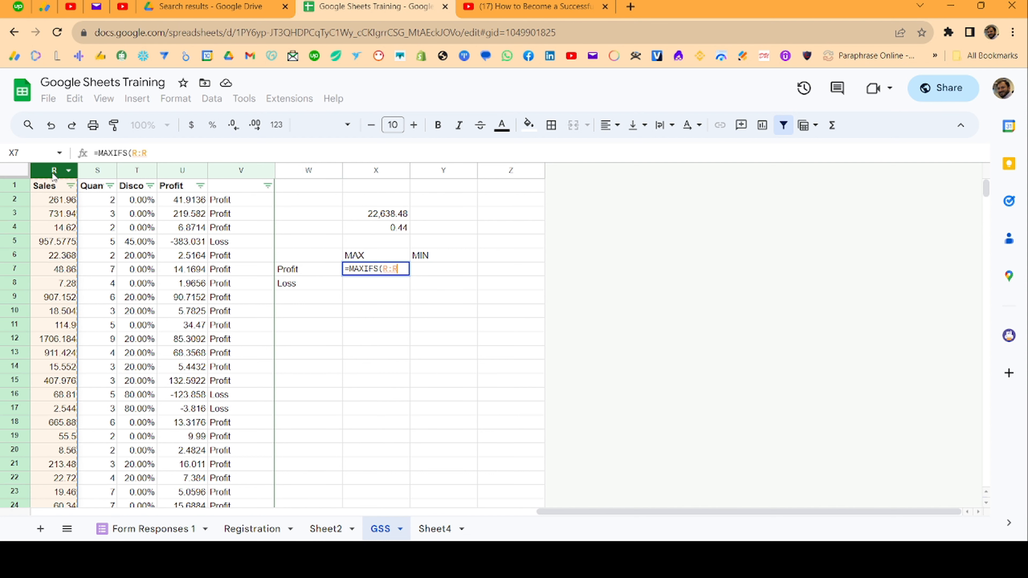
type(",")
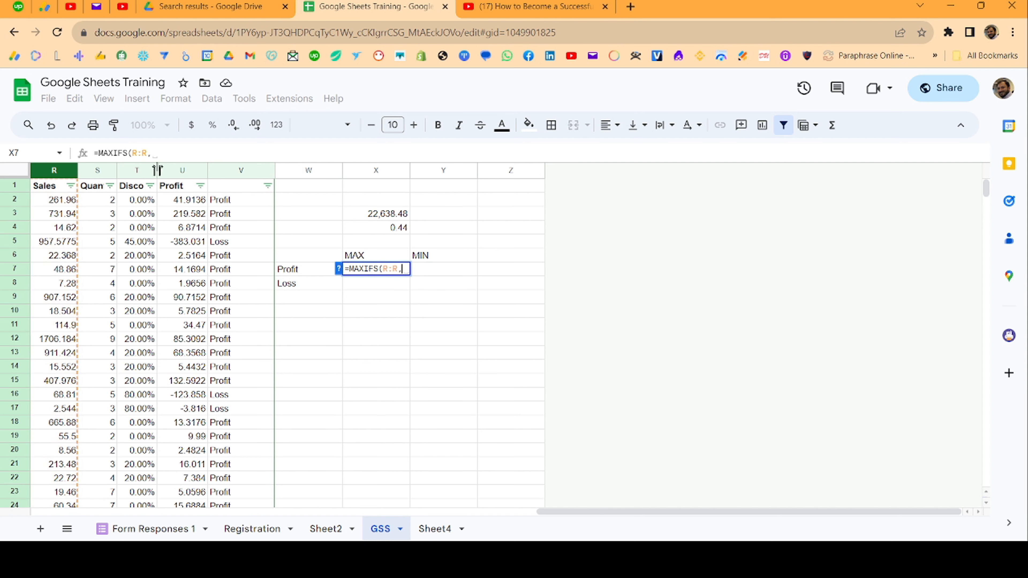
left_click(229, 169)
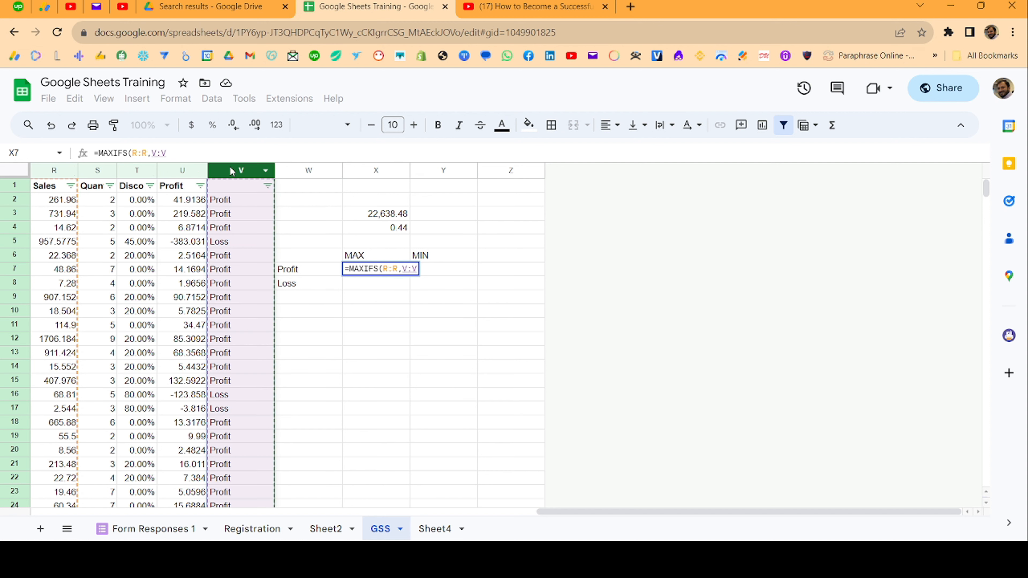
type(",")
left_click(290, 269)
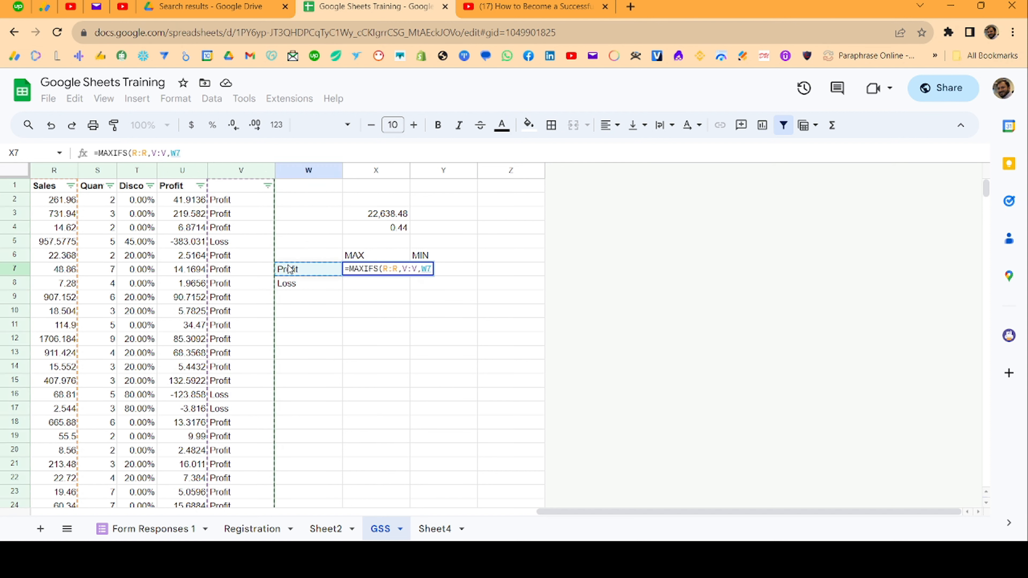
Step: Make the R and V column ranges in the X7 MAXIFS formula absolute, lock only the column of the W7 criterion, and enter the formula
left_click(143, 153)
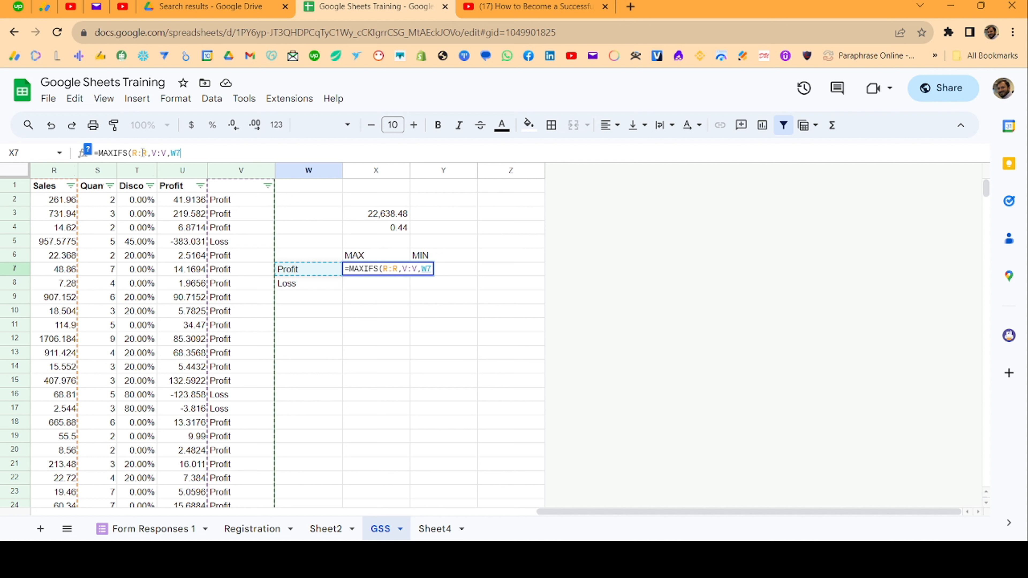
key("F4")
left_click(142, 152)
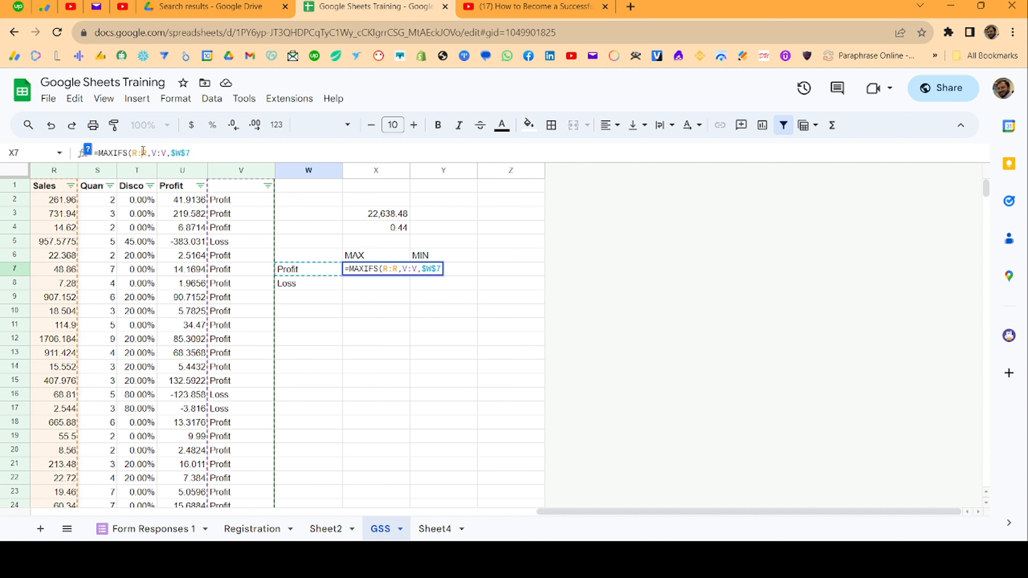
key("F4")
left_click(171, 153)
key("F4")
left_click(200, 152)
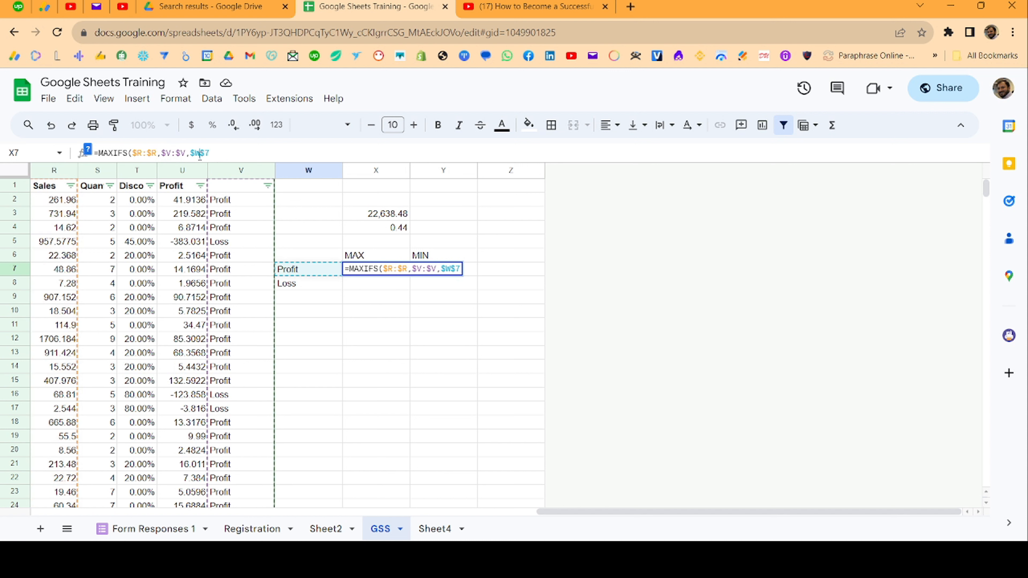
key("F4")
key("F4")
key("Return")
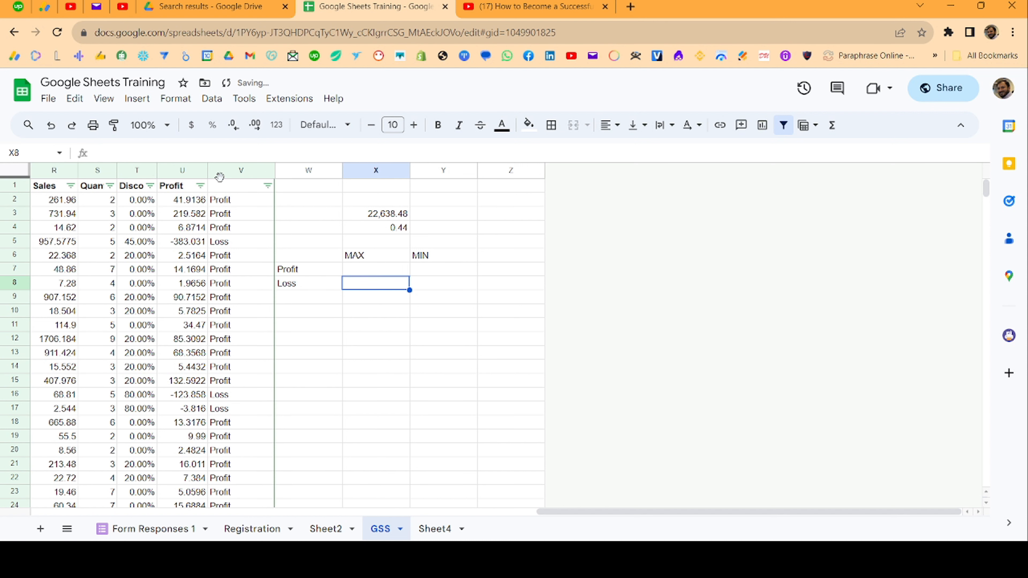
Step: Copy the MAXIFS formula from X7 into Y7 under MIN and into X8 for the Loss row
key("Up")
key("ctrl+c")
key("Right")
key("ctrl+v")
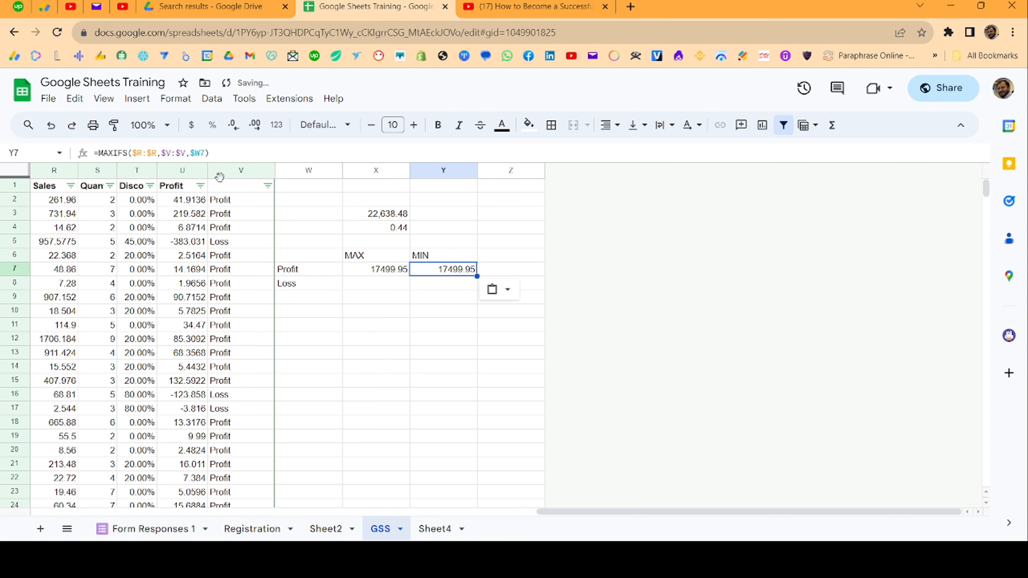
left_click_drag(373, 273, 432, 273)
left_click(446, 273)
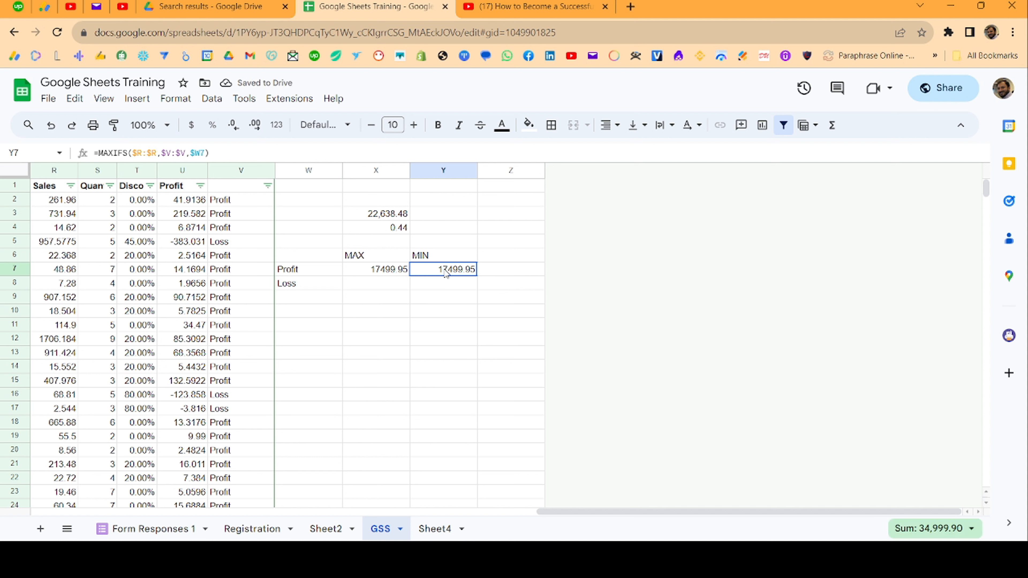
left_click(378, 285)
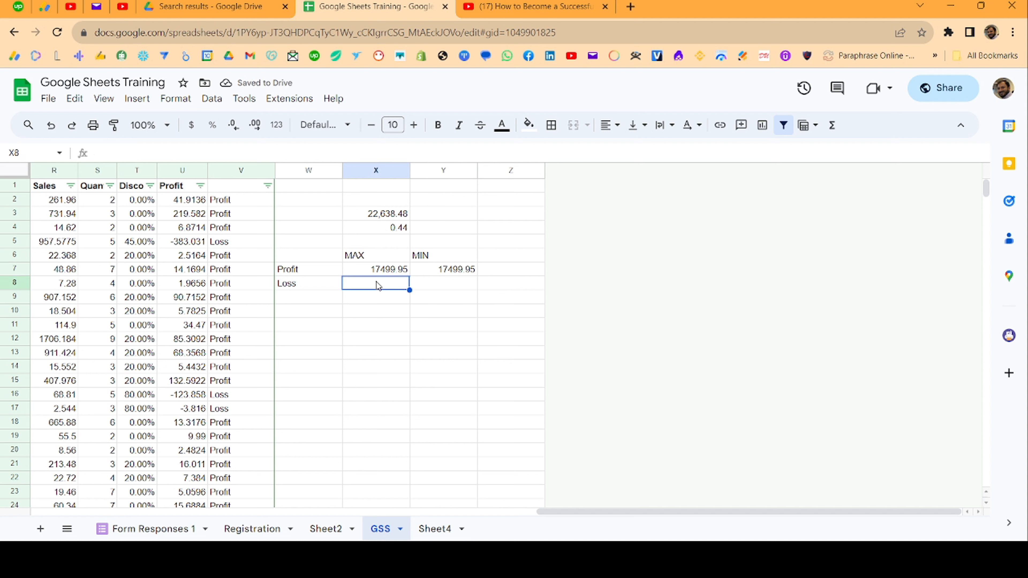
key("ctrl+v")
Step: Format the MAX results in X7:X8 as numbers with thousands separators and two decimals
key("Up")
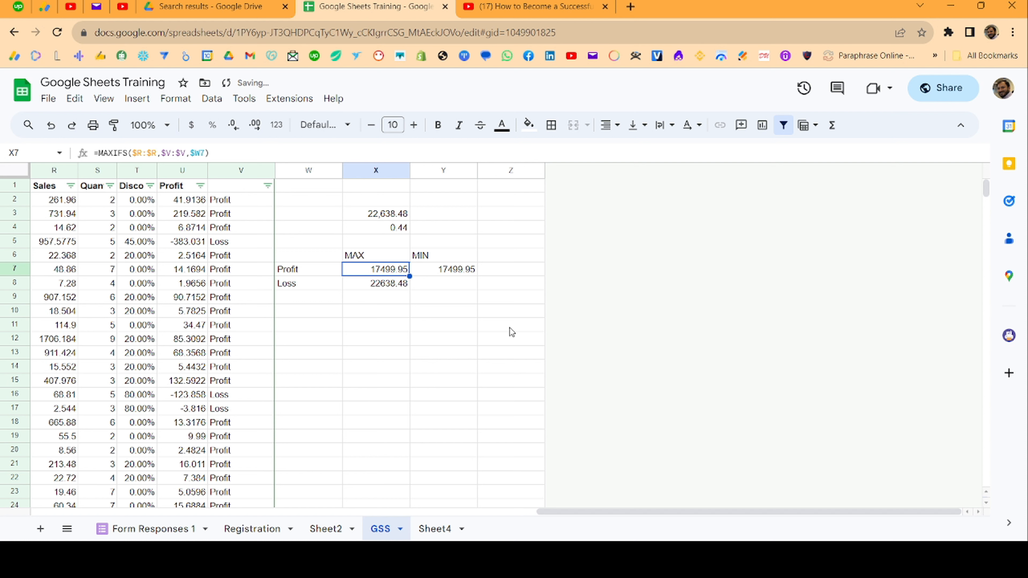
key("shift+Down")
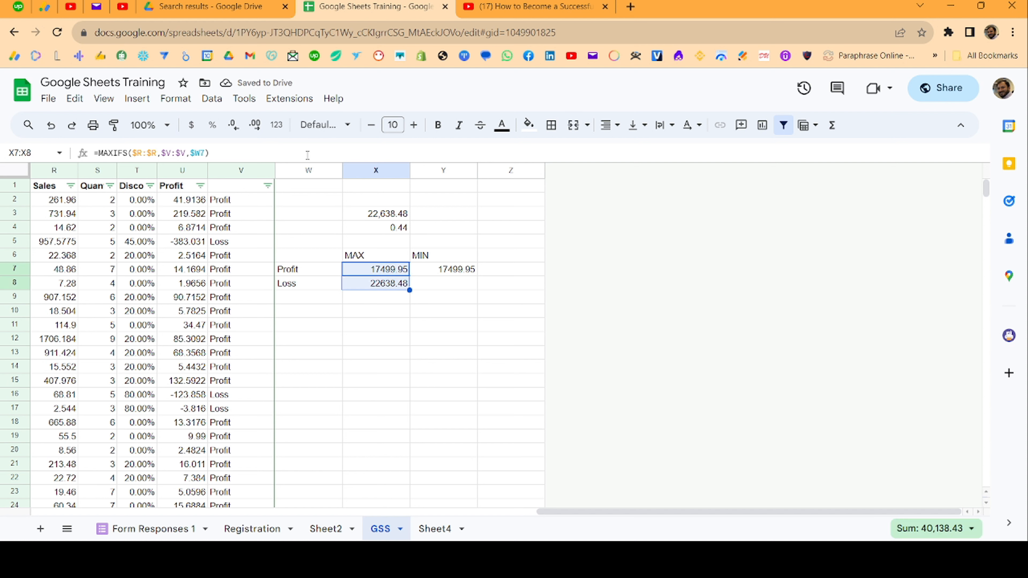
left_click(280, 132)
left_click(343, 202)
left_click(394, 272)
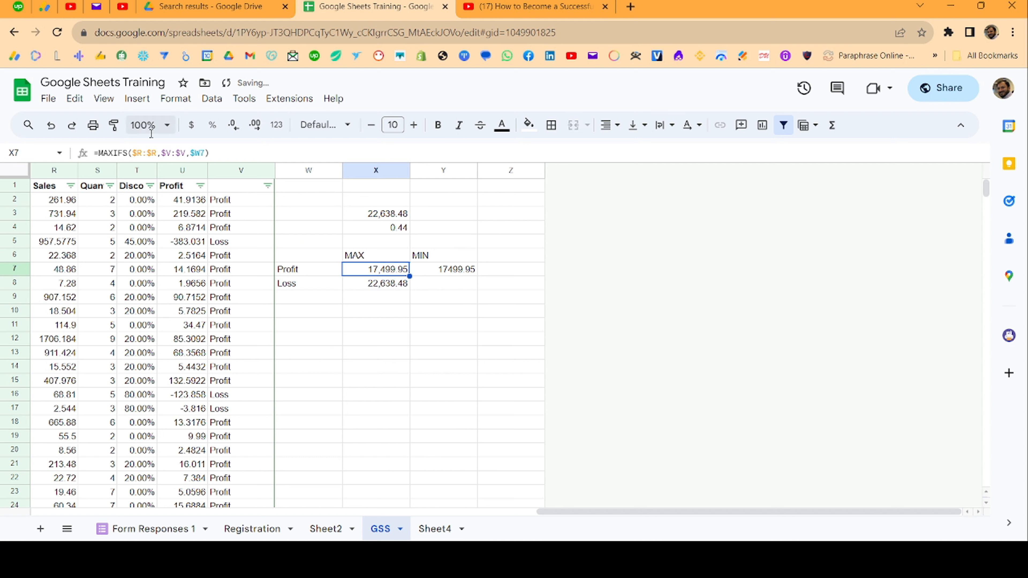
Step: Copy the number formatting of X7 onto Y7 with Paint format
left_click(456, 259)
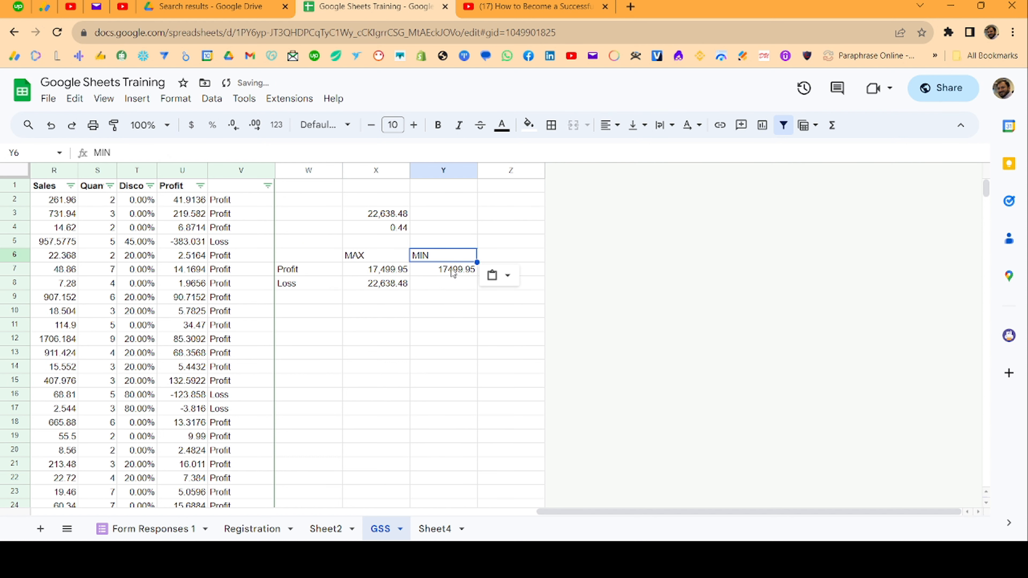
left_click(397, 271)
left_click(113, 125)
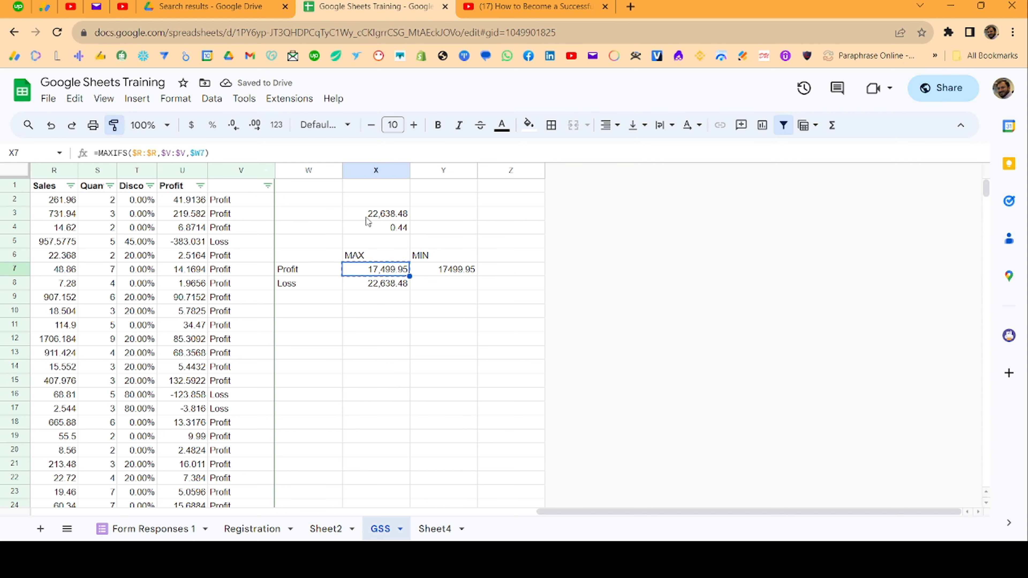
left_click(439, 271)
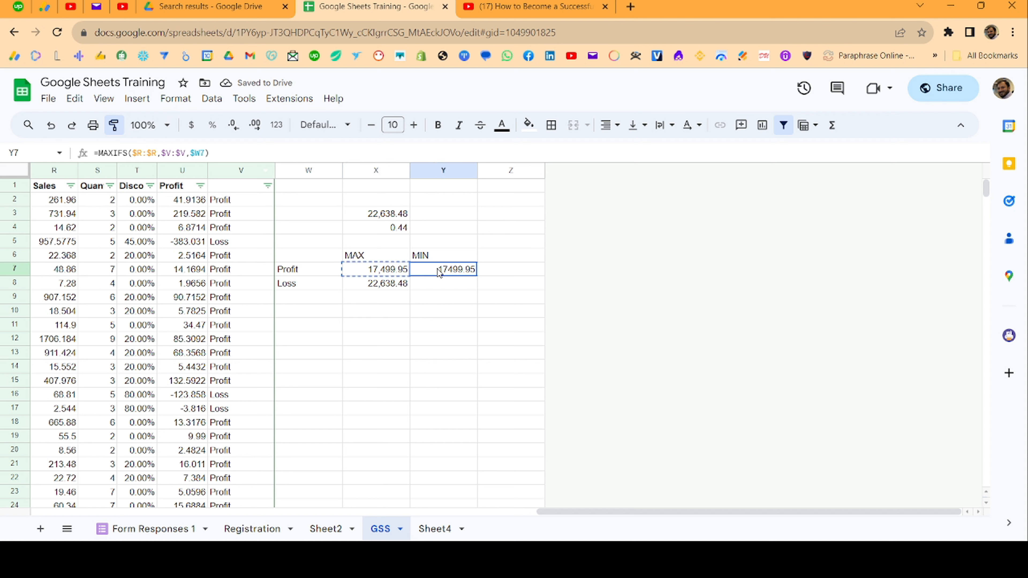
Step: Change the function in the Y7 formula to MINIFS and fill the formula down into Y8 for the Loss row
left_click(111, 152)
left_click_drag(111, 152, 104, 153)
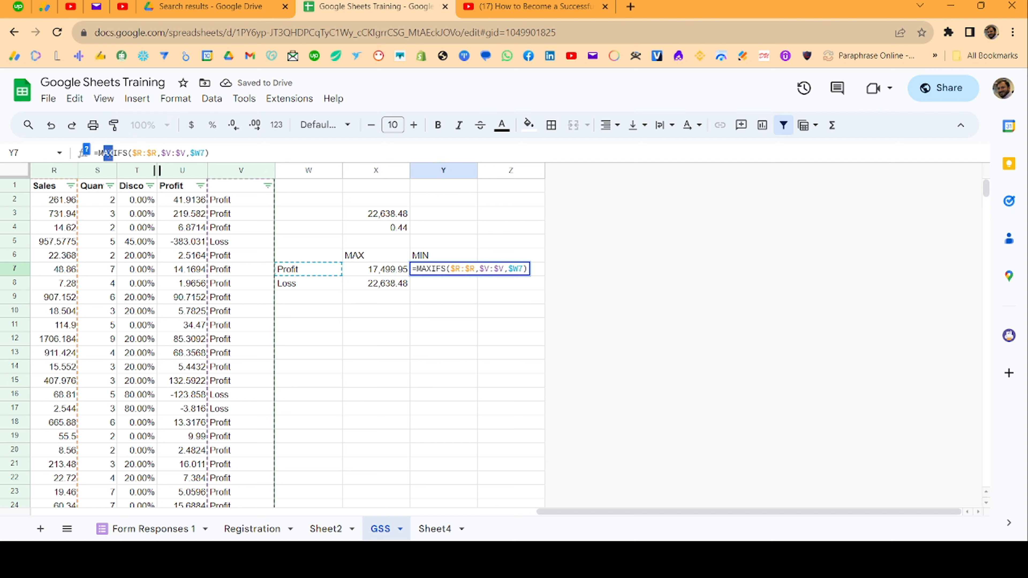
type("IN")
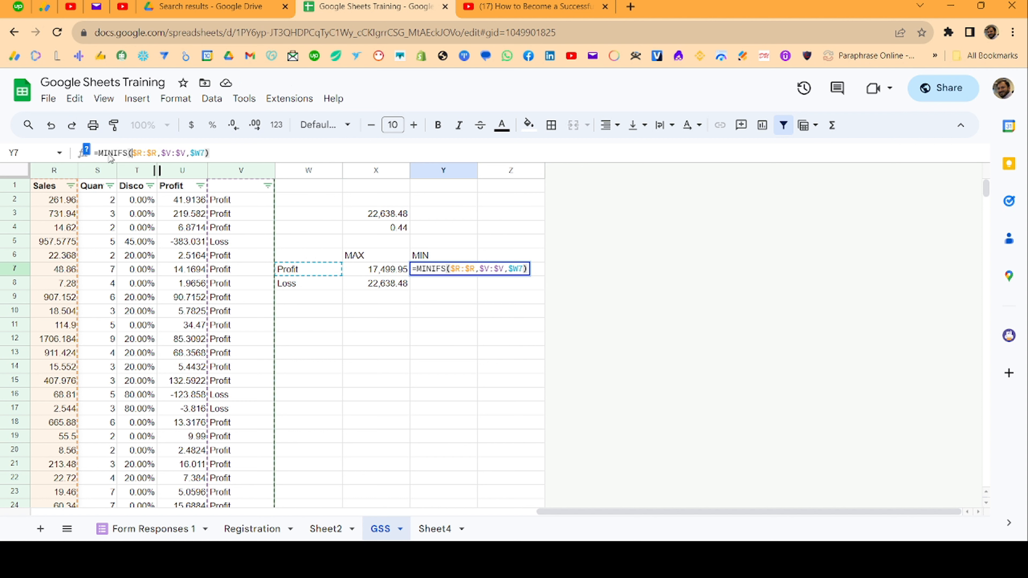
key("Return")
key("ctrl+d")
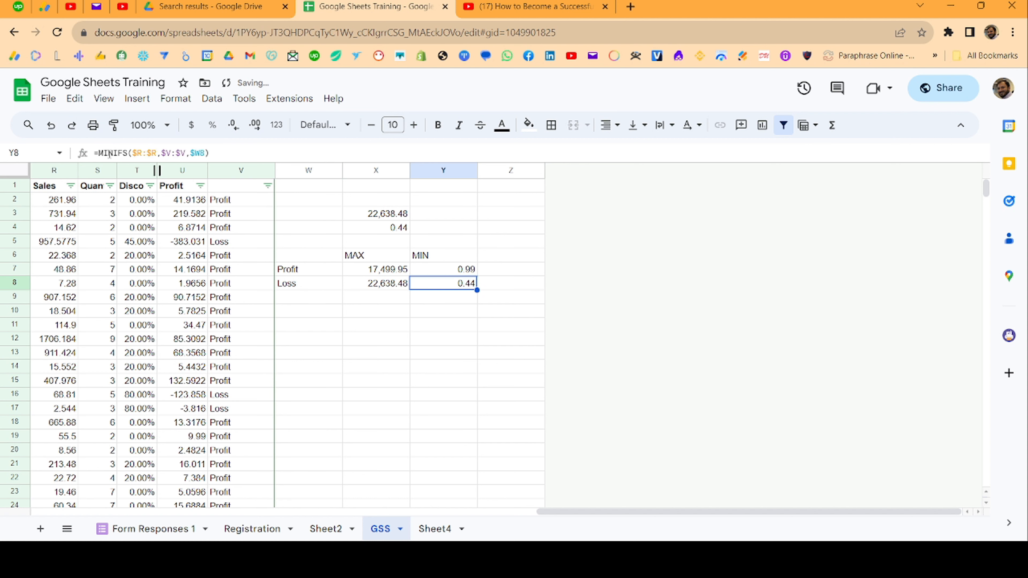
Step: Examine the MAXIFS and MINIFS formulas and their results for the Profit and Loss rows in X7:Y8
key("Up")
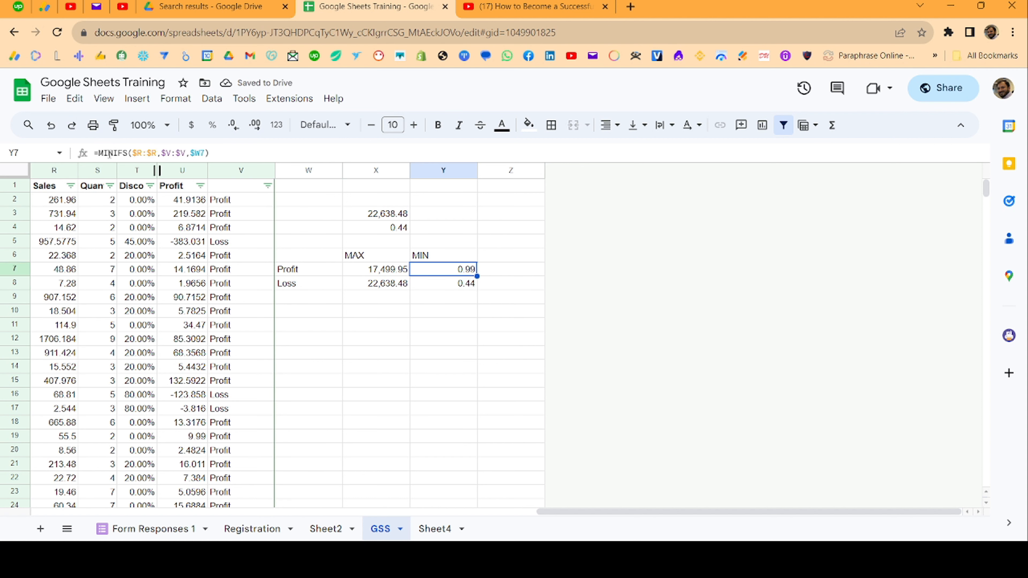
key("Down")
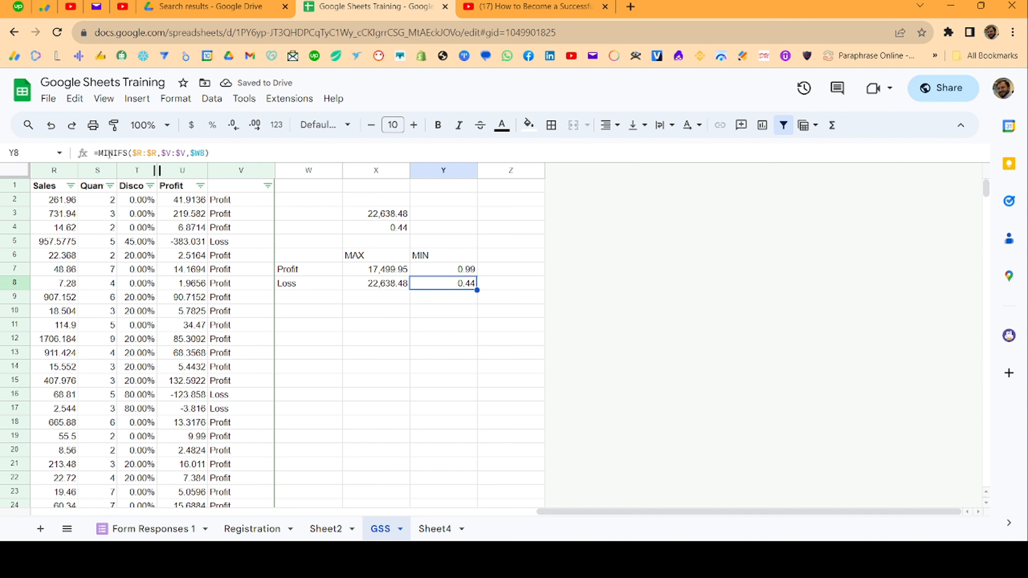
key("Up")
key("Left")
key("Down")
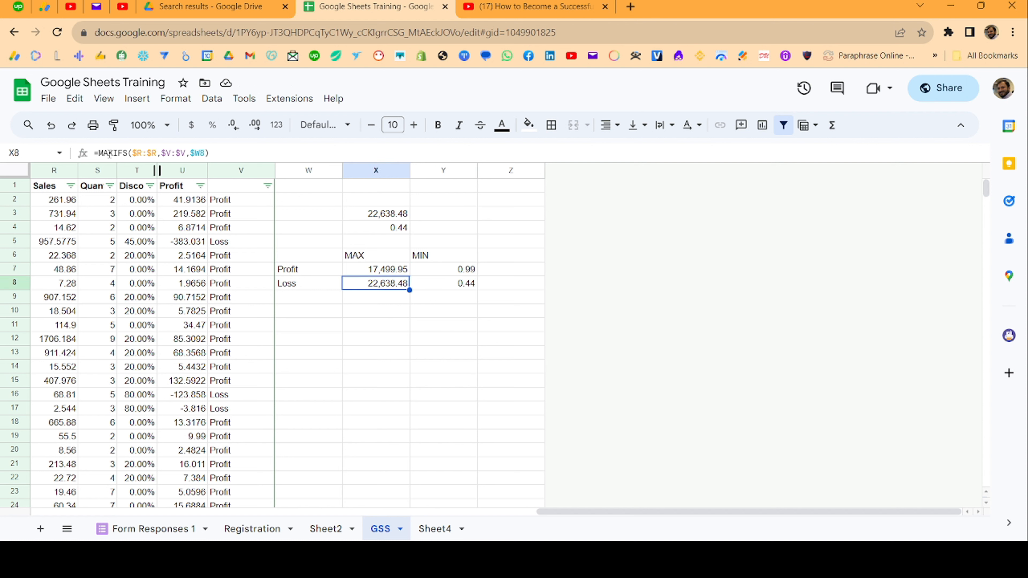
key("Right")
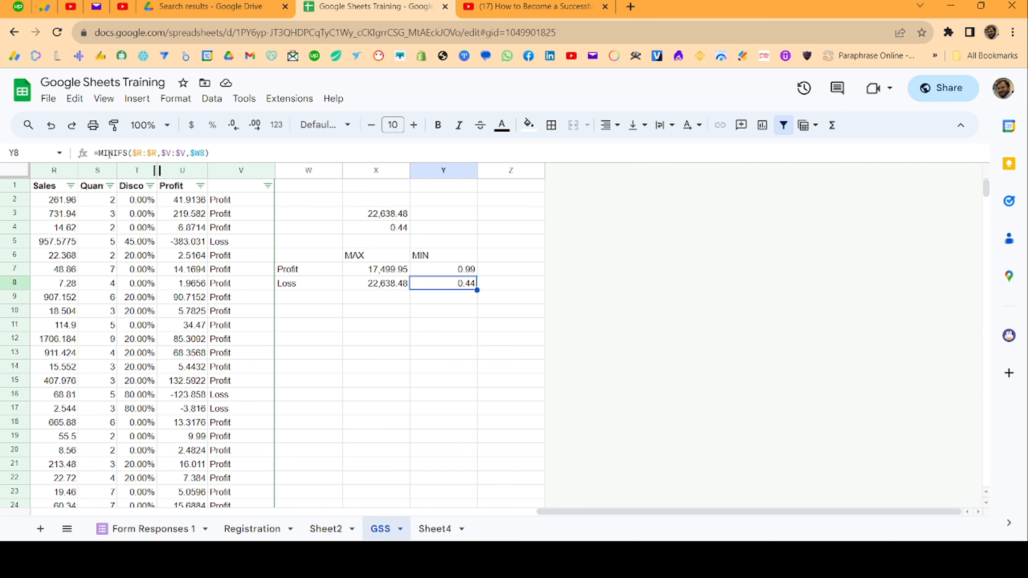
key("Left")
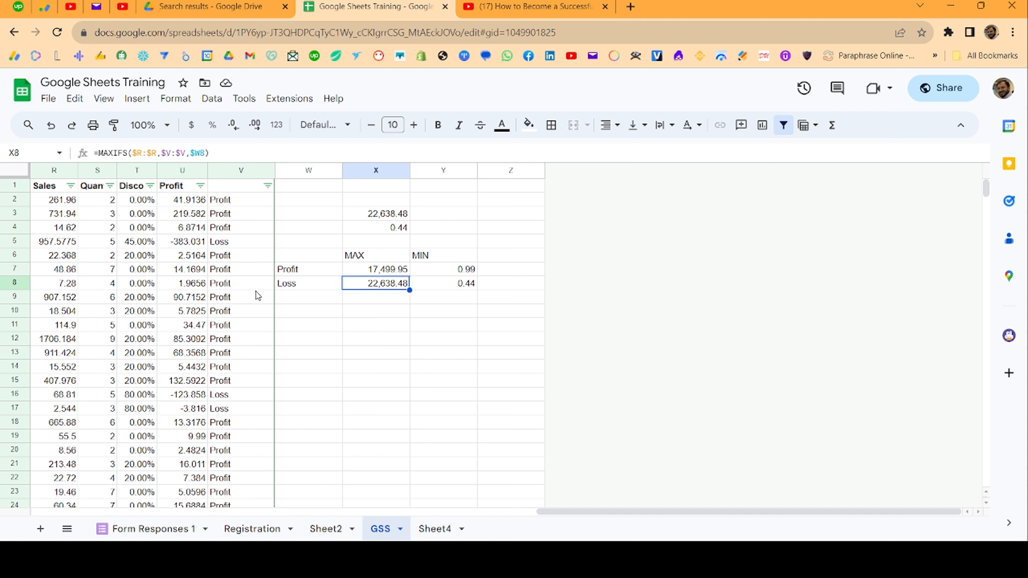
left_click(400, 303)
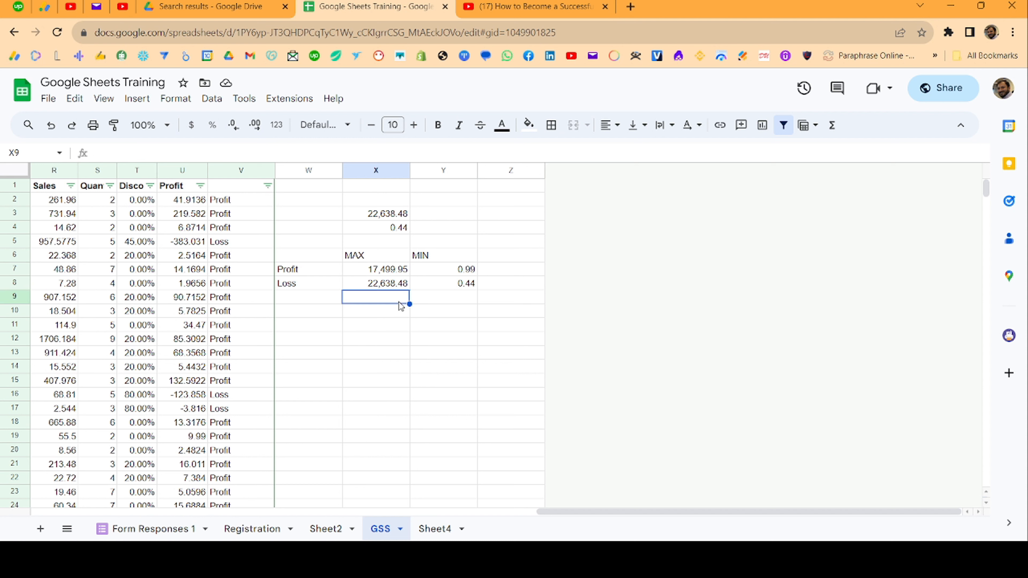